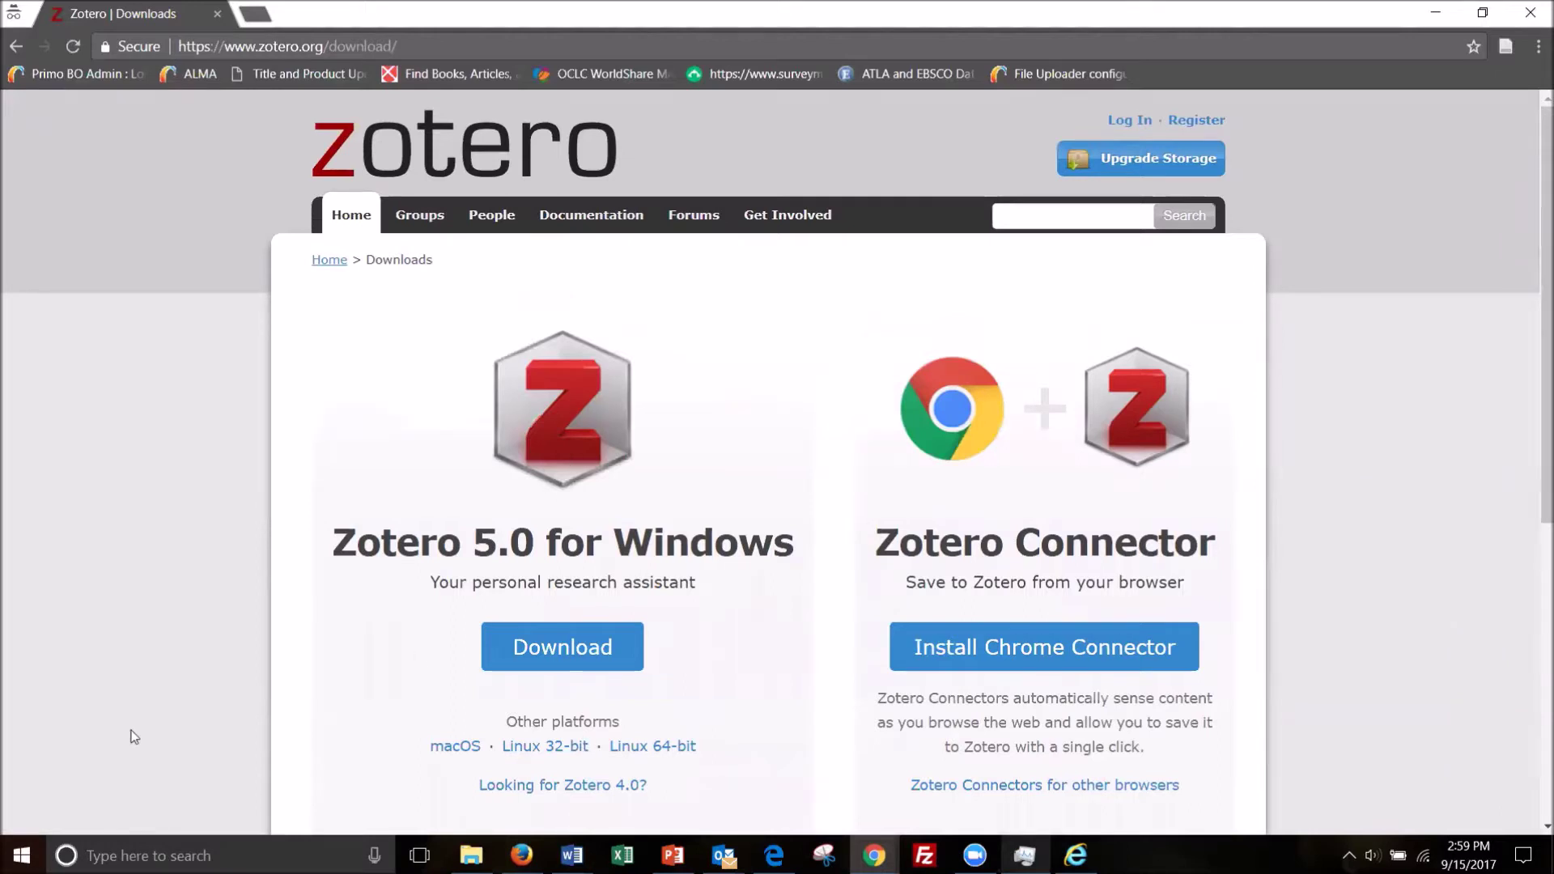
Search Windows for 'prog' and launch Control Panel from the results.
click(146, 855)
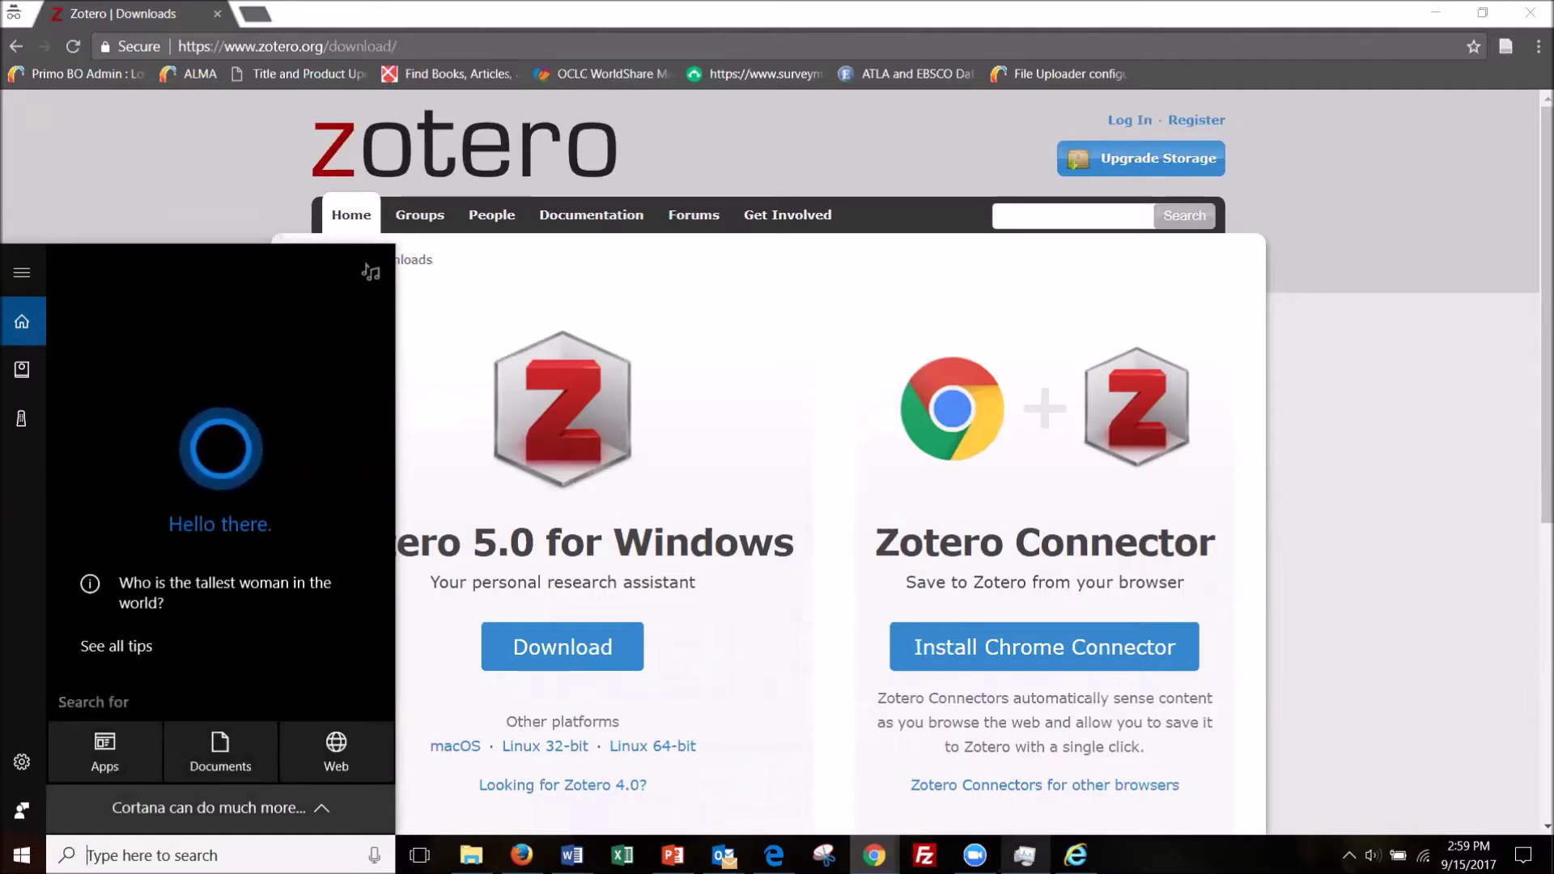
text(pro)
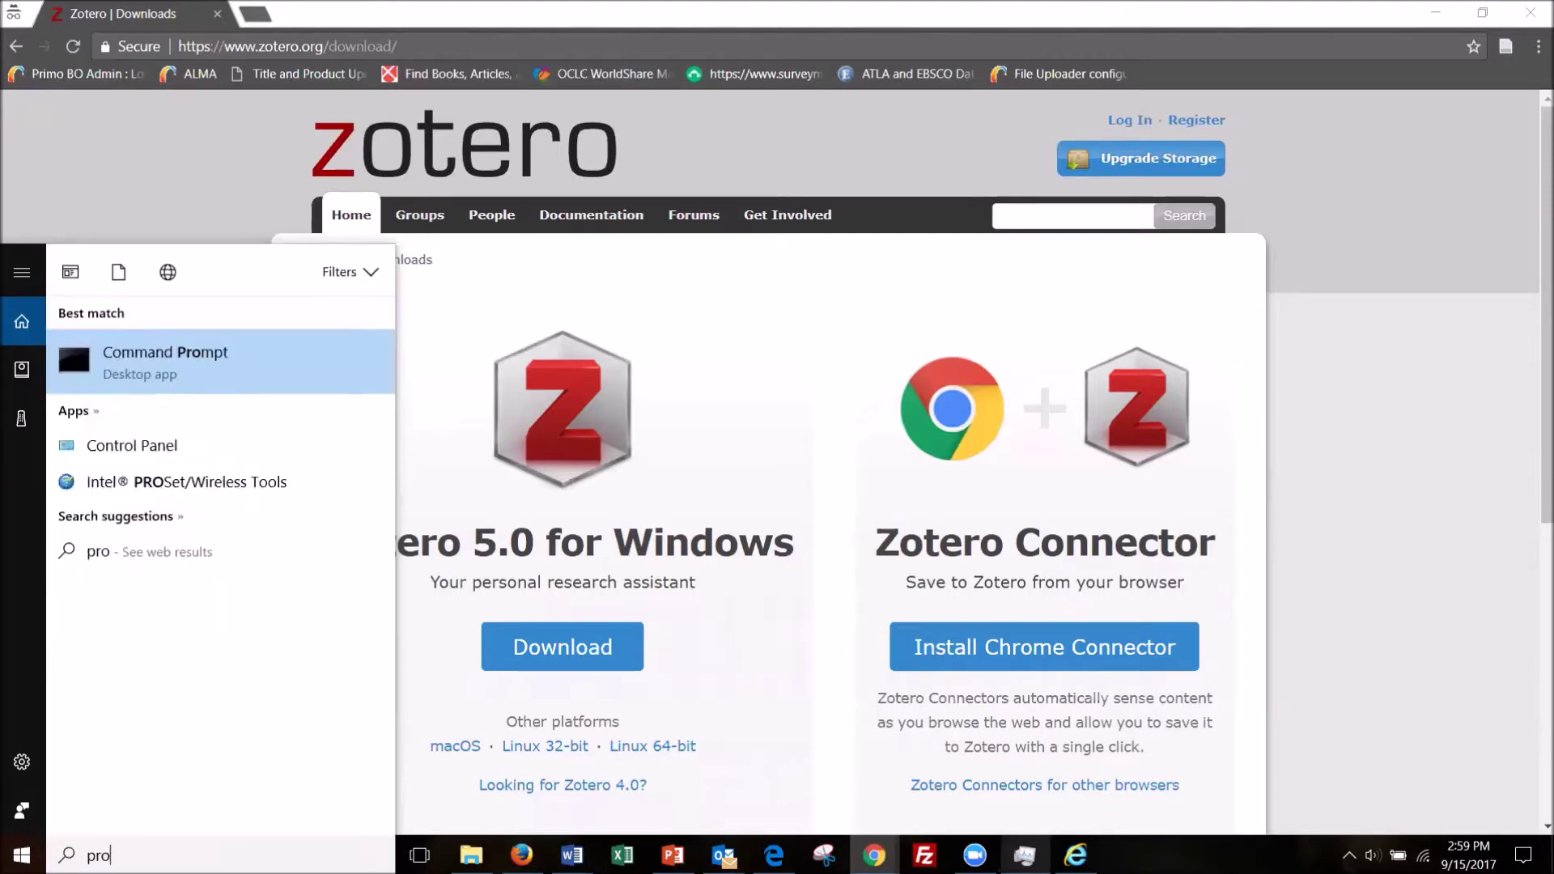
text(g)
click(231, 356)
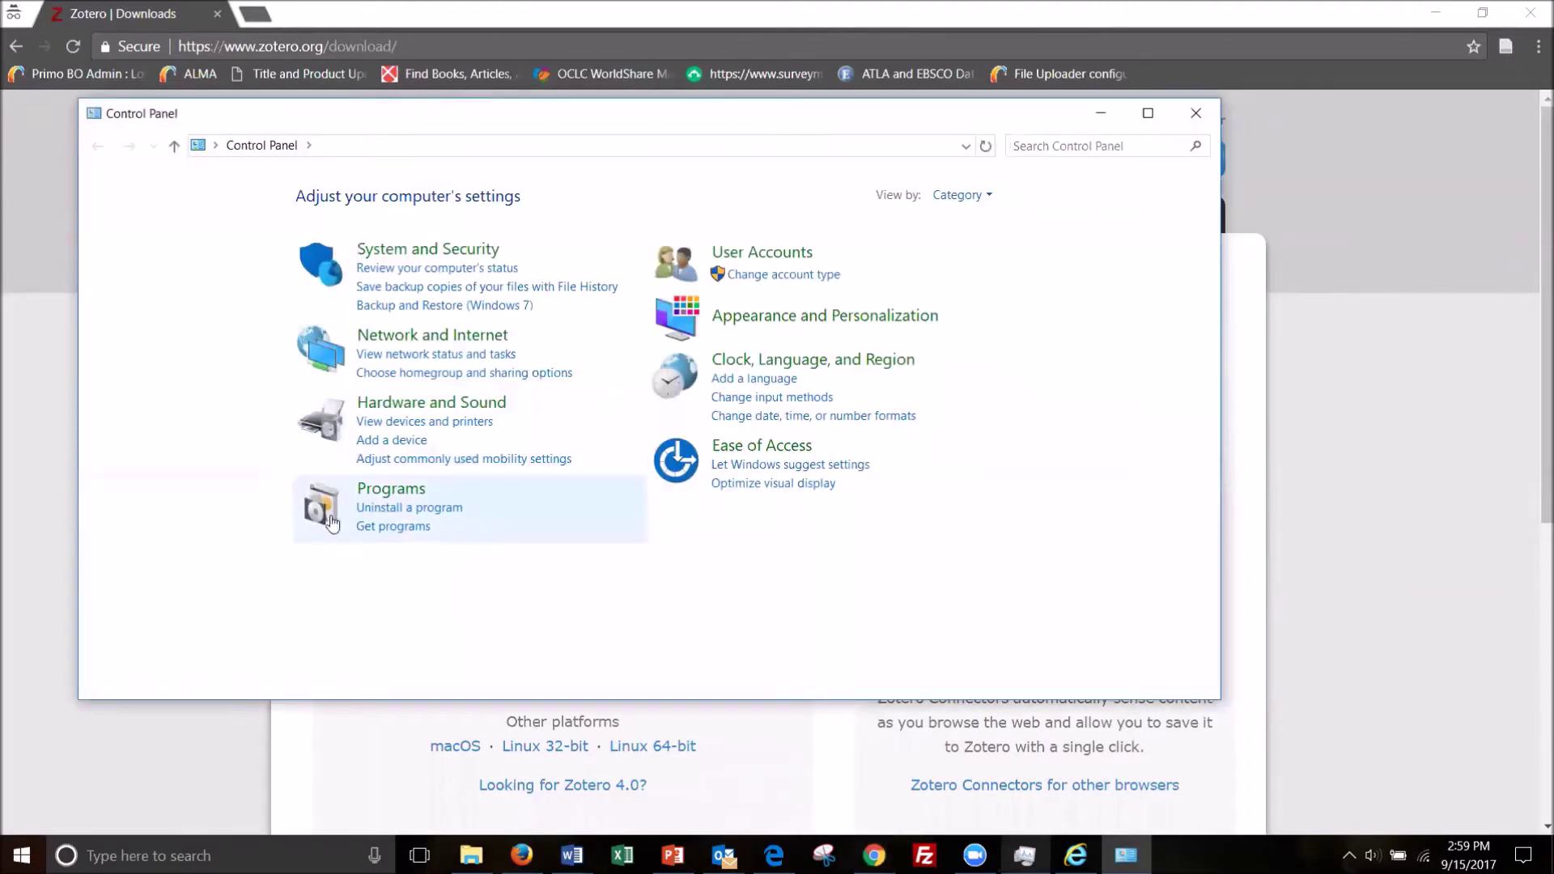
Uninstall Zotero 5.0.18 from Programs and Features, completing the uninstall wizard through Finish.
click(391, 516)
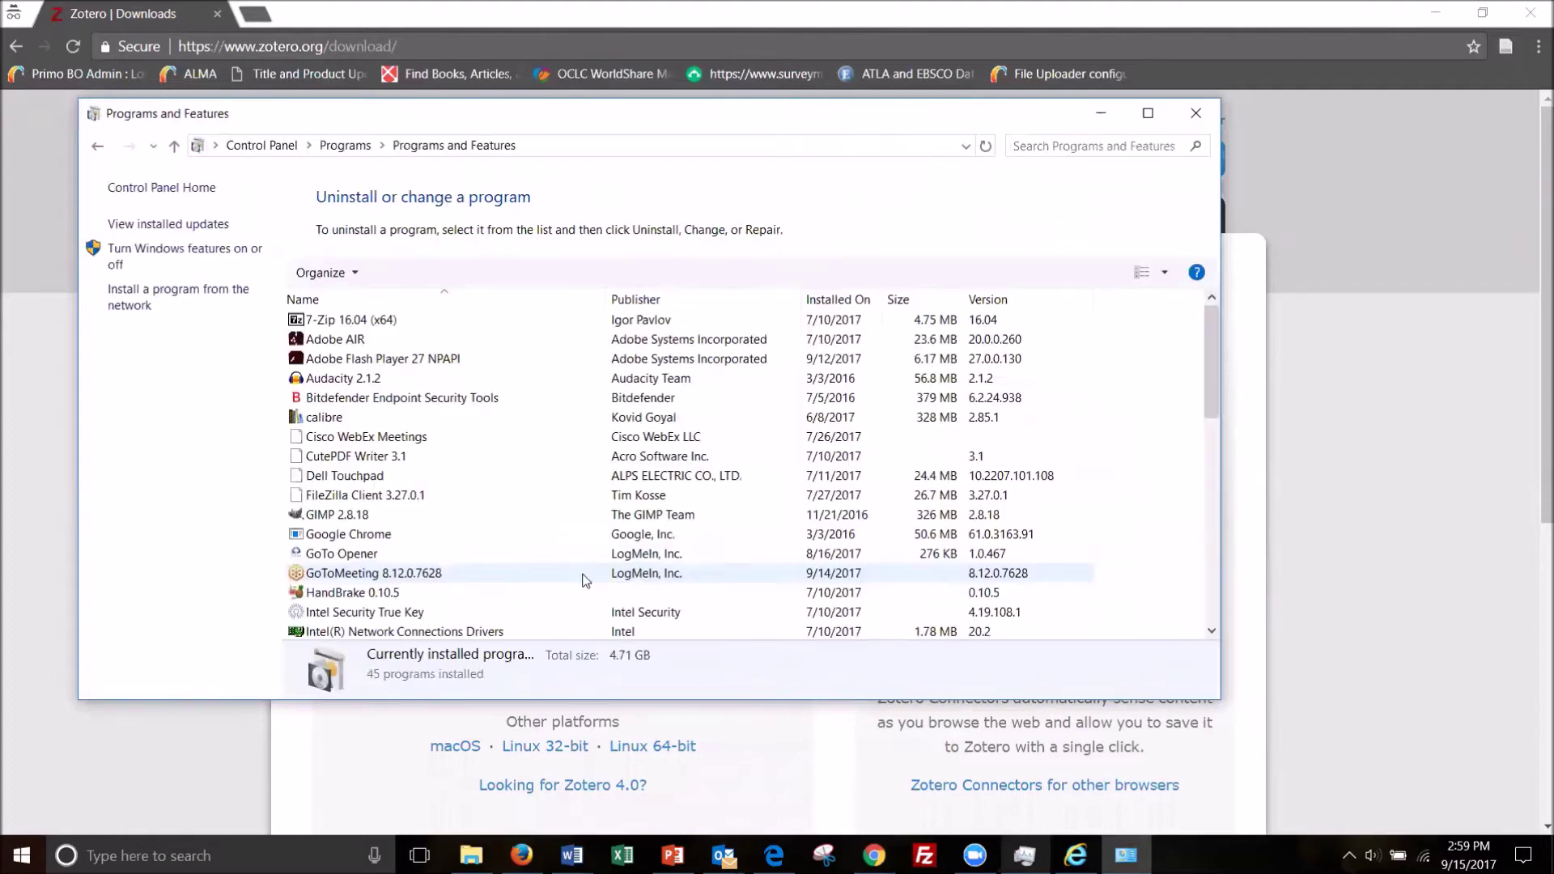
scroll(569, 594, down, 6)
scroll(569, 593, down, 1)
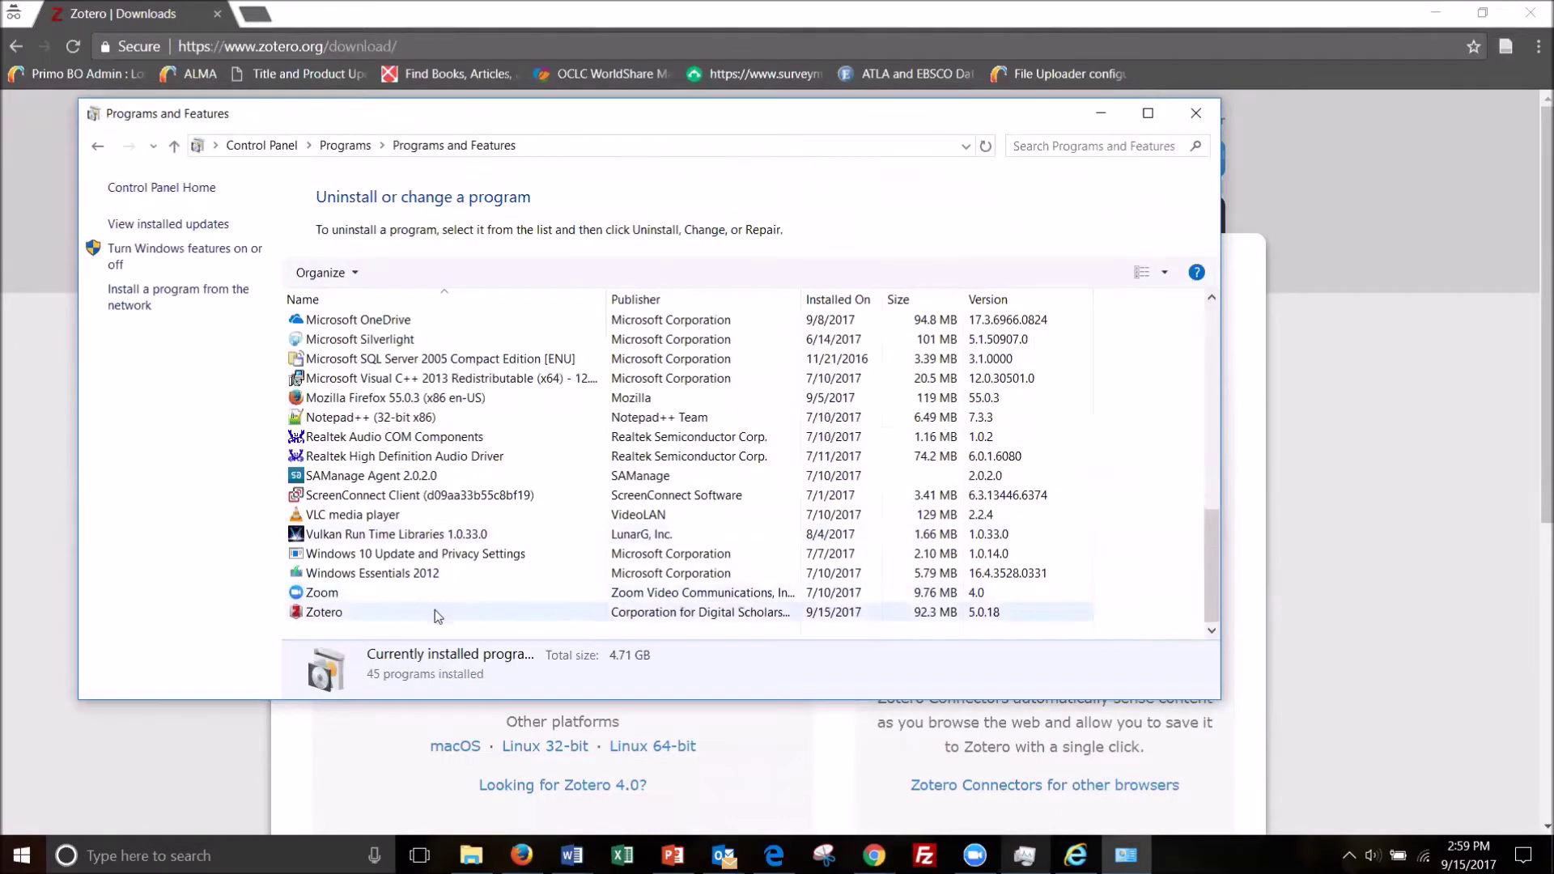
click(599, 612)
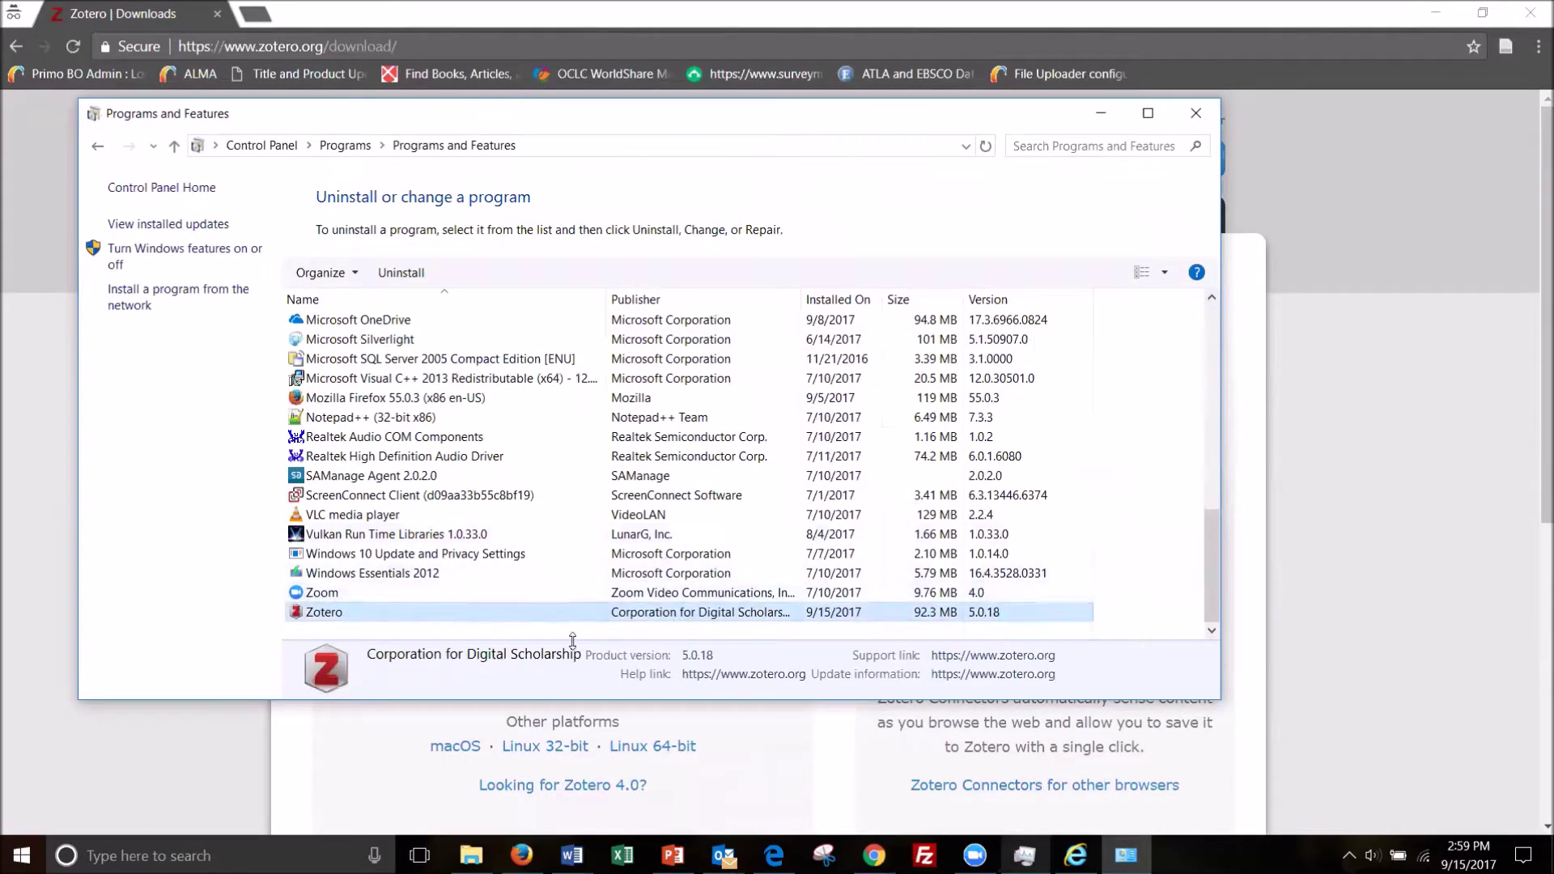
right_click(325, 615)
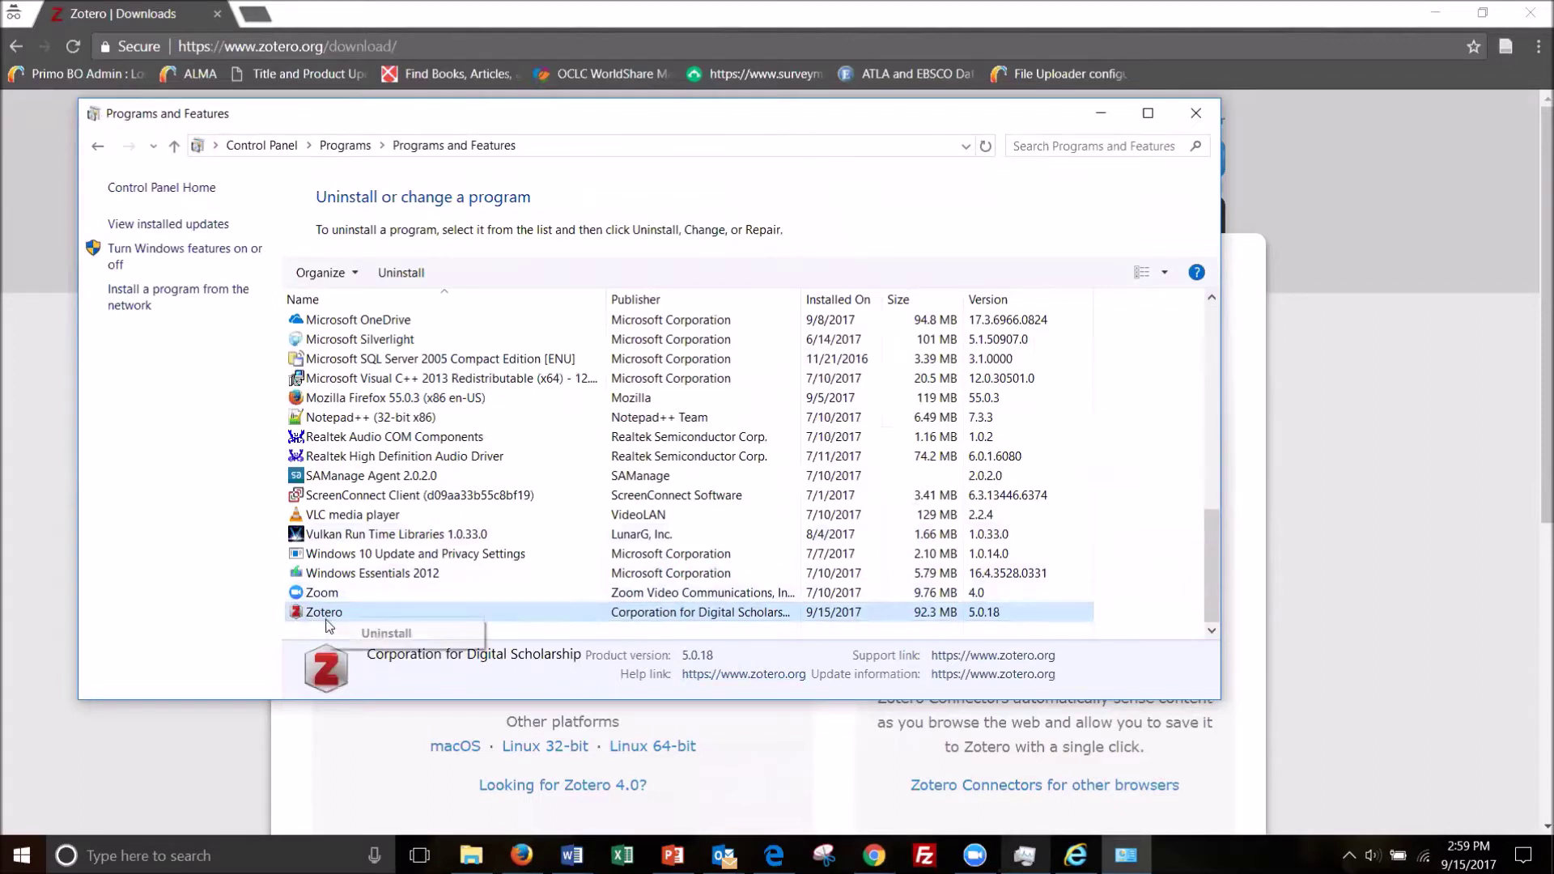
click(452, 633)
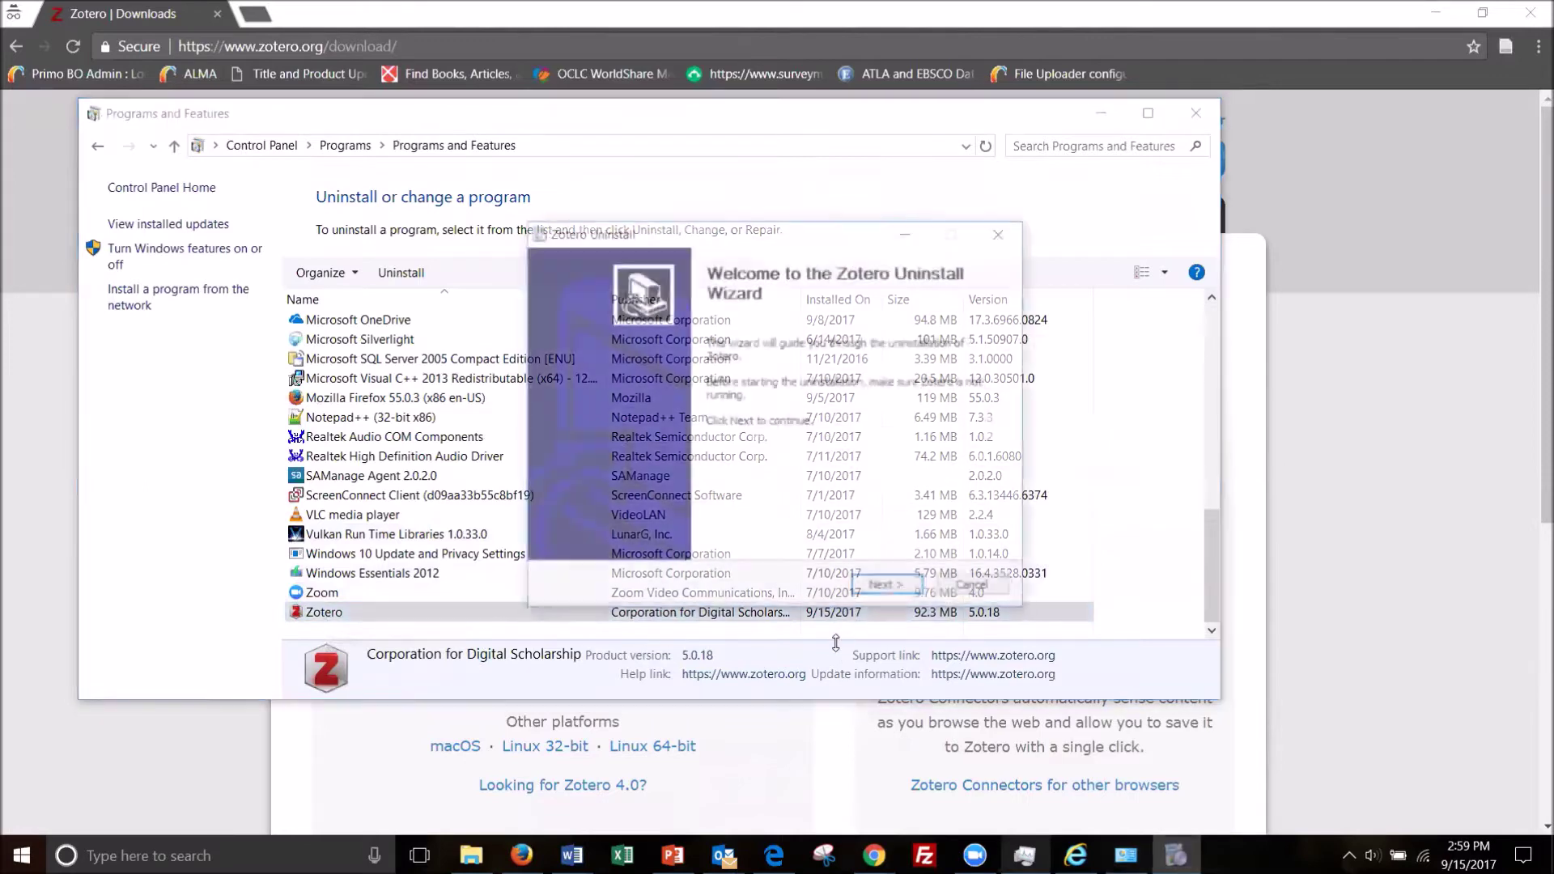
click(859, 590)
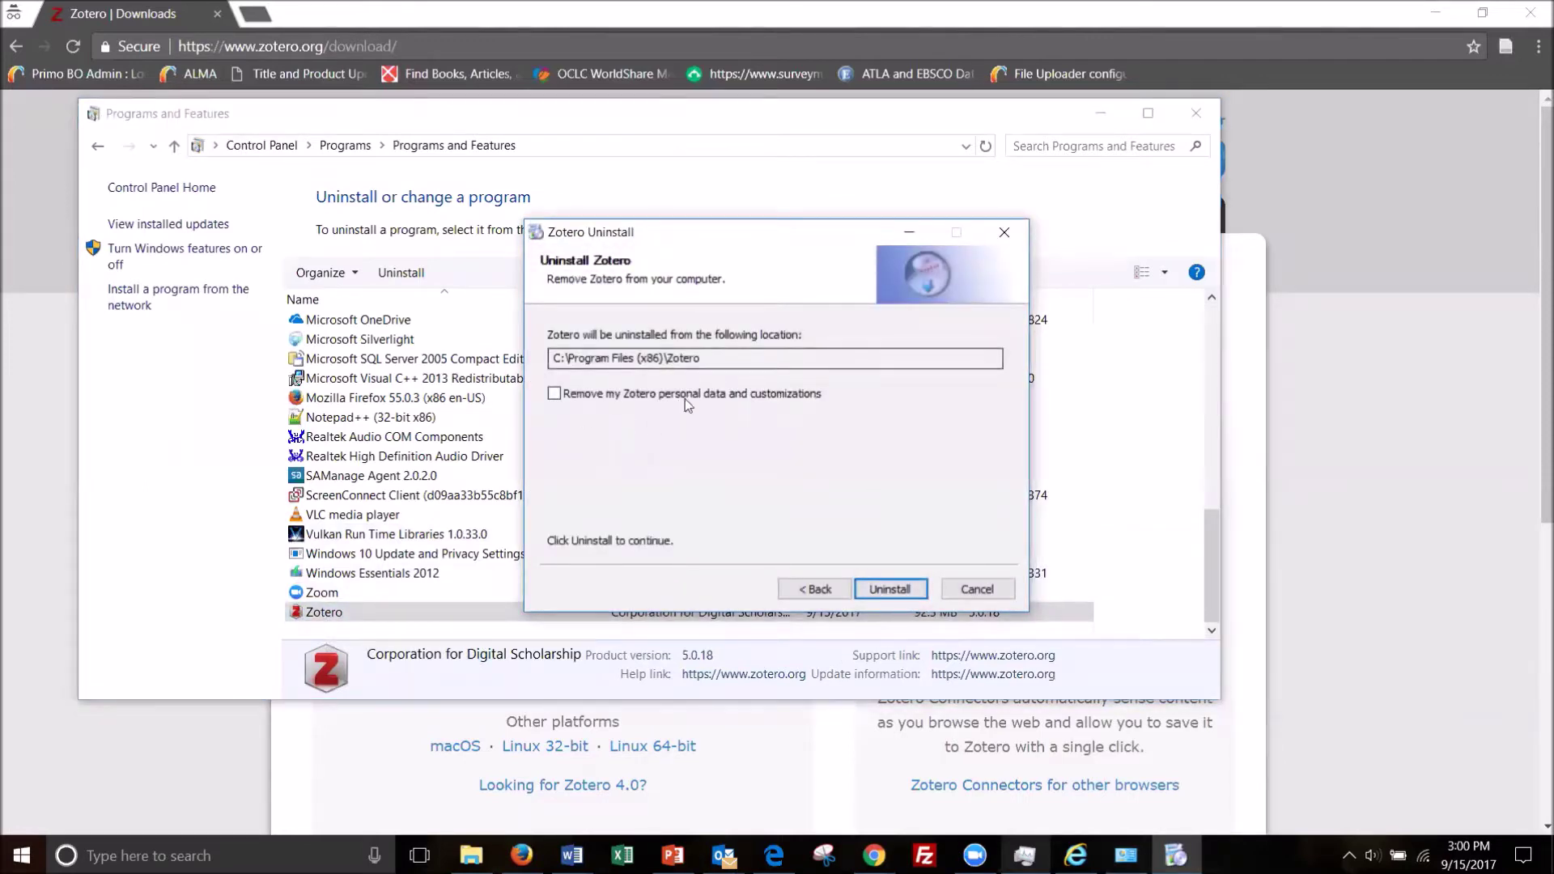
click(890, 593)
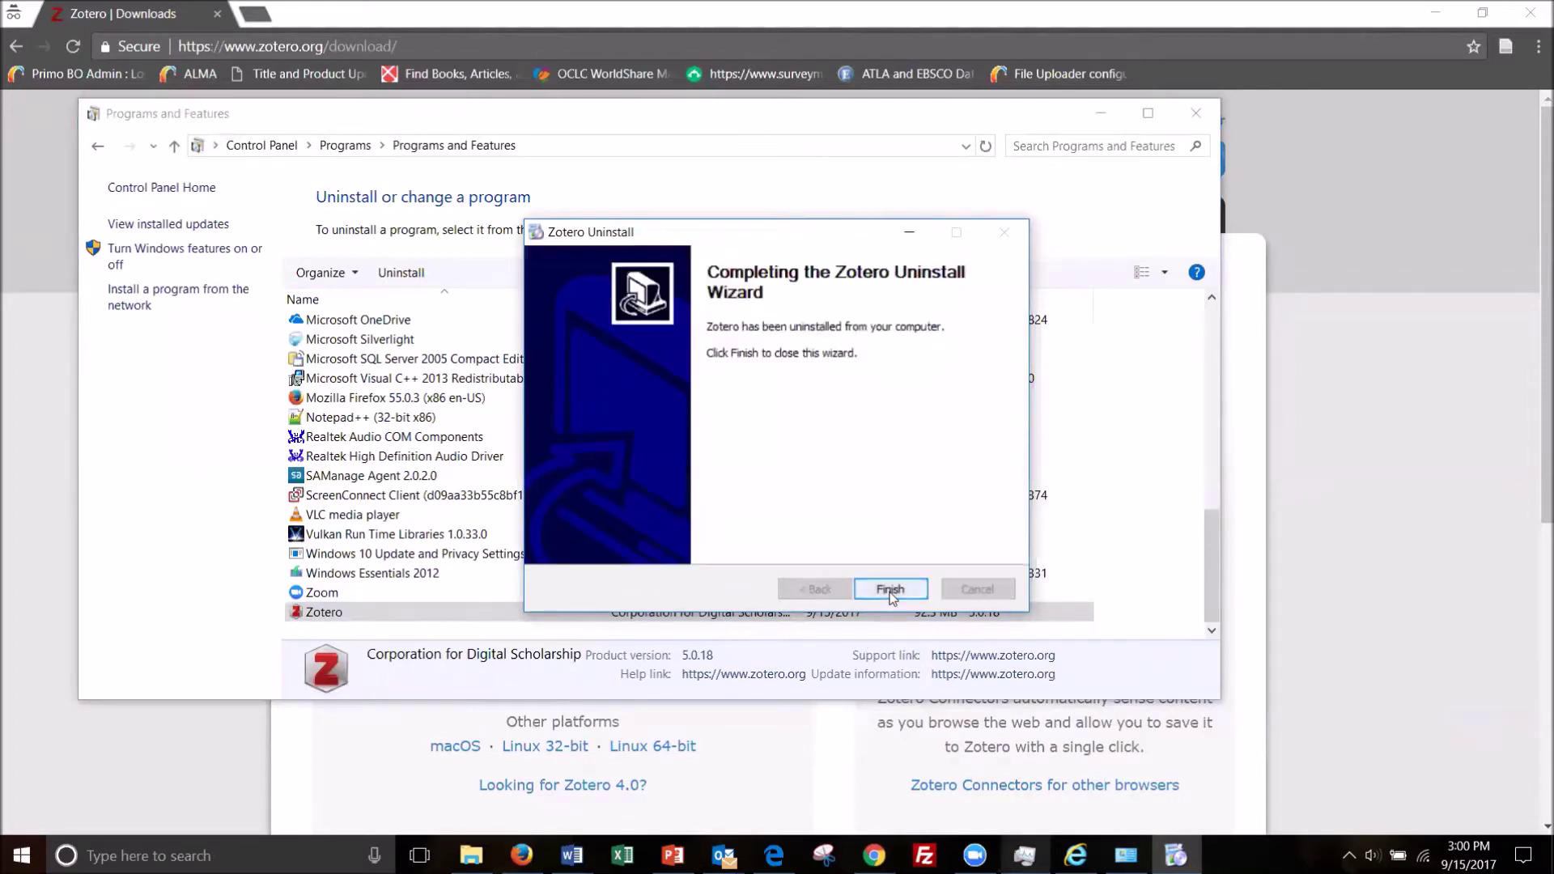
click(890, 589)
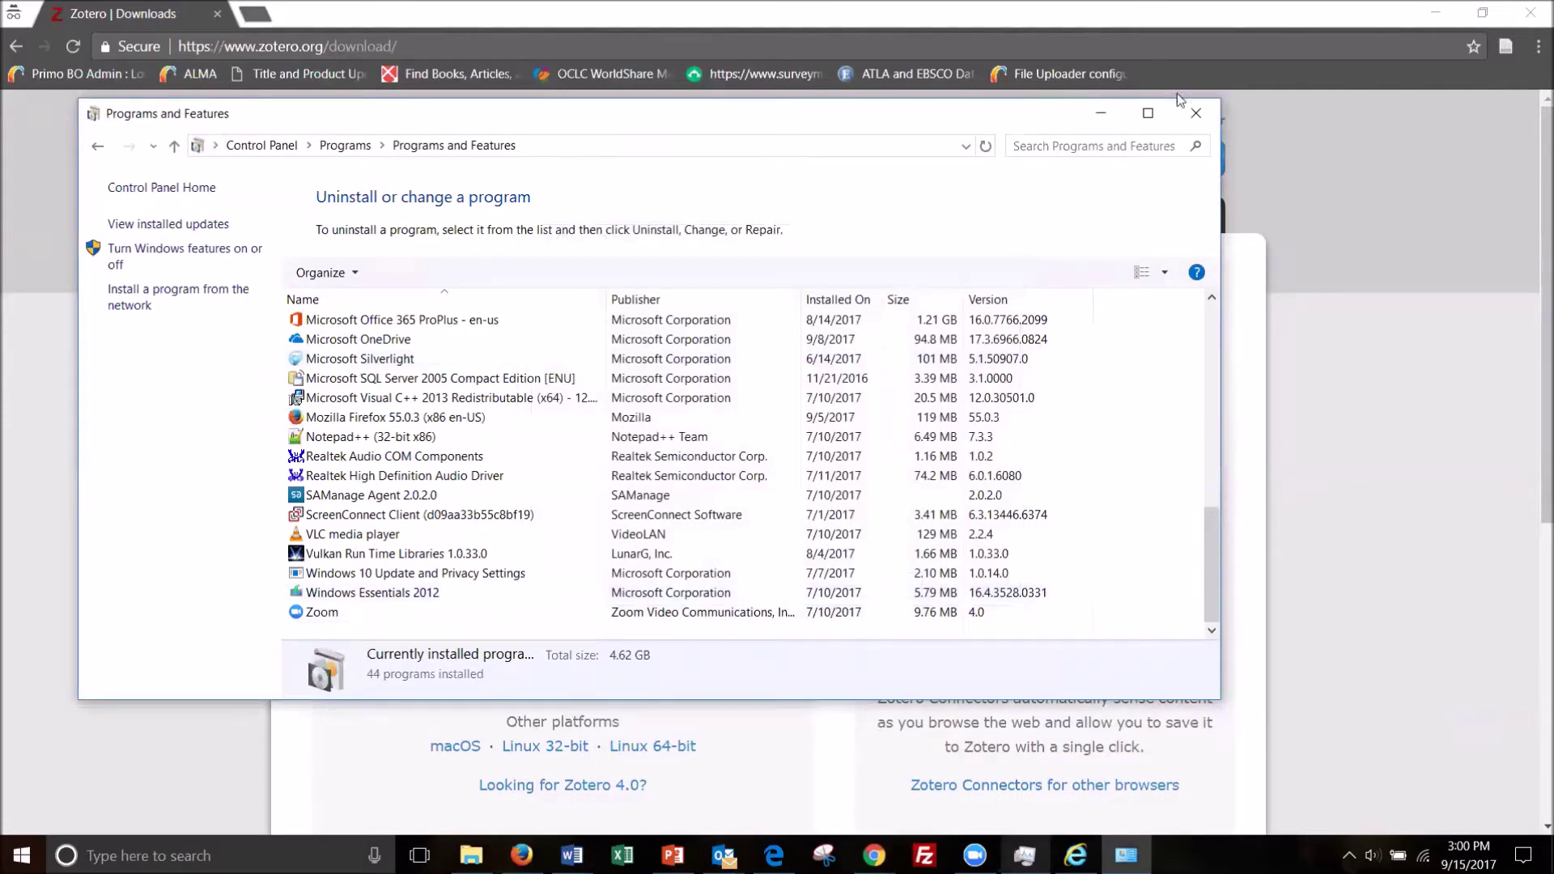
Close Programs and Features, then remove Zotero Connector from Chrome via its toolbar icon.
click(1196, 112)
scroll(507, 424, down, 3)
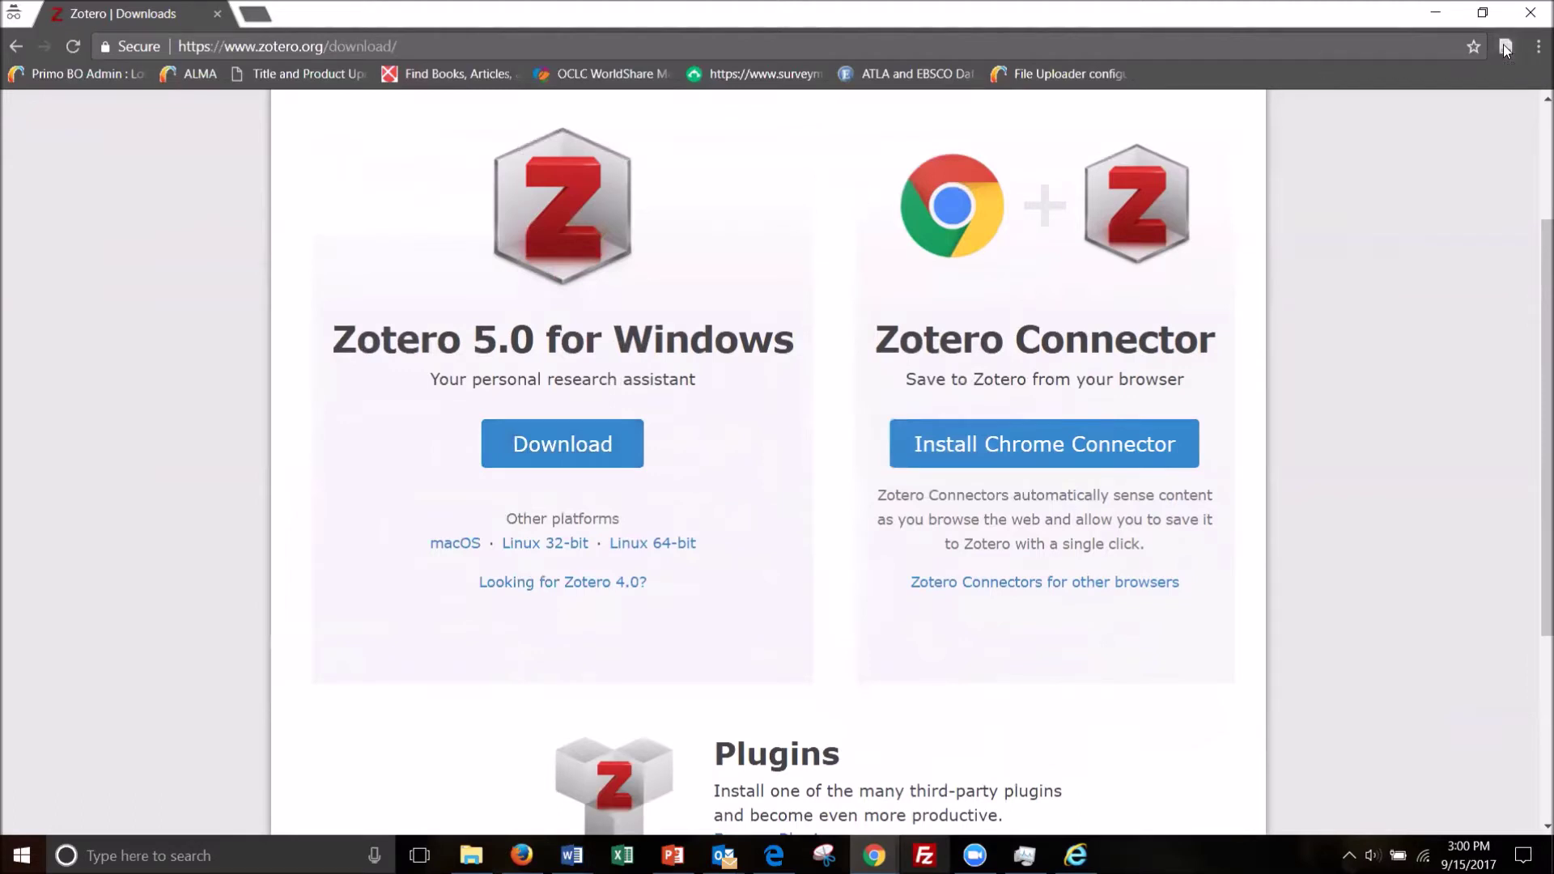
click(1506, 47)
right_click(1507, 46)
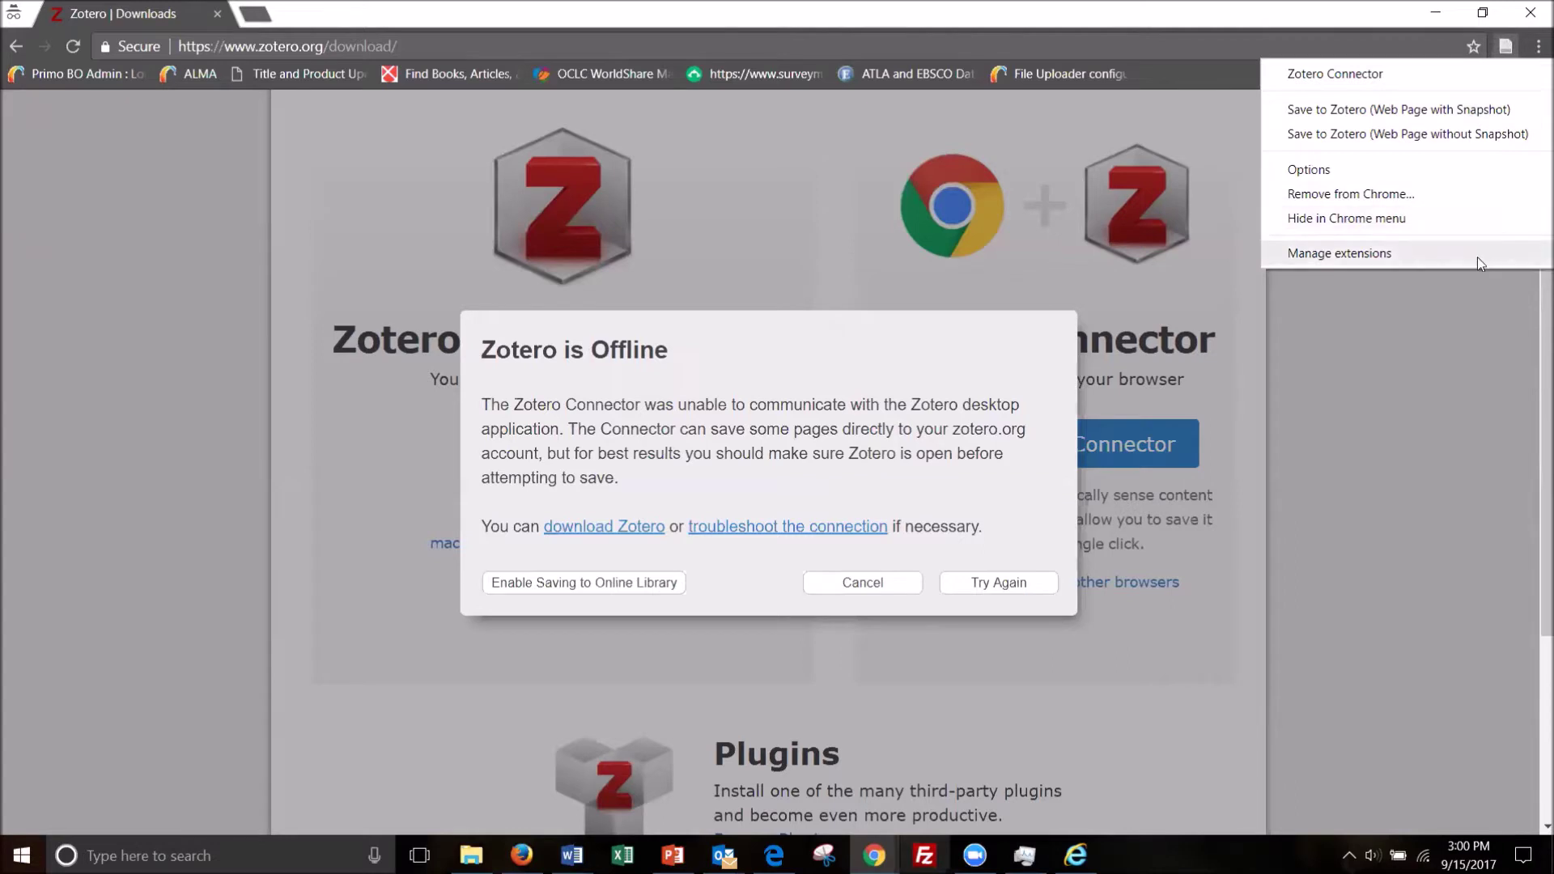
click(1435, 193)
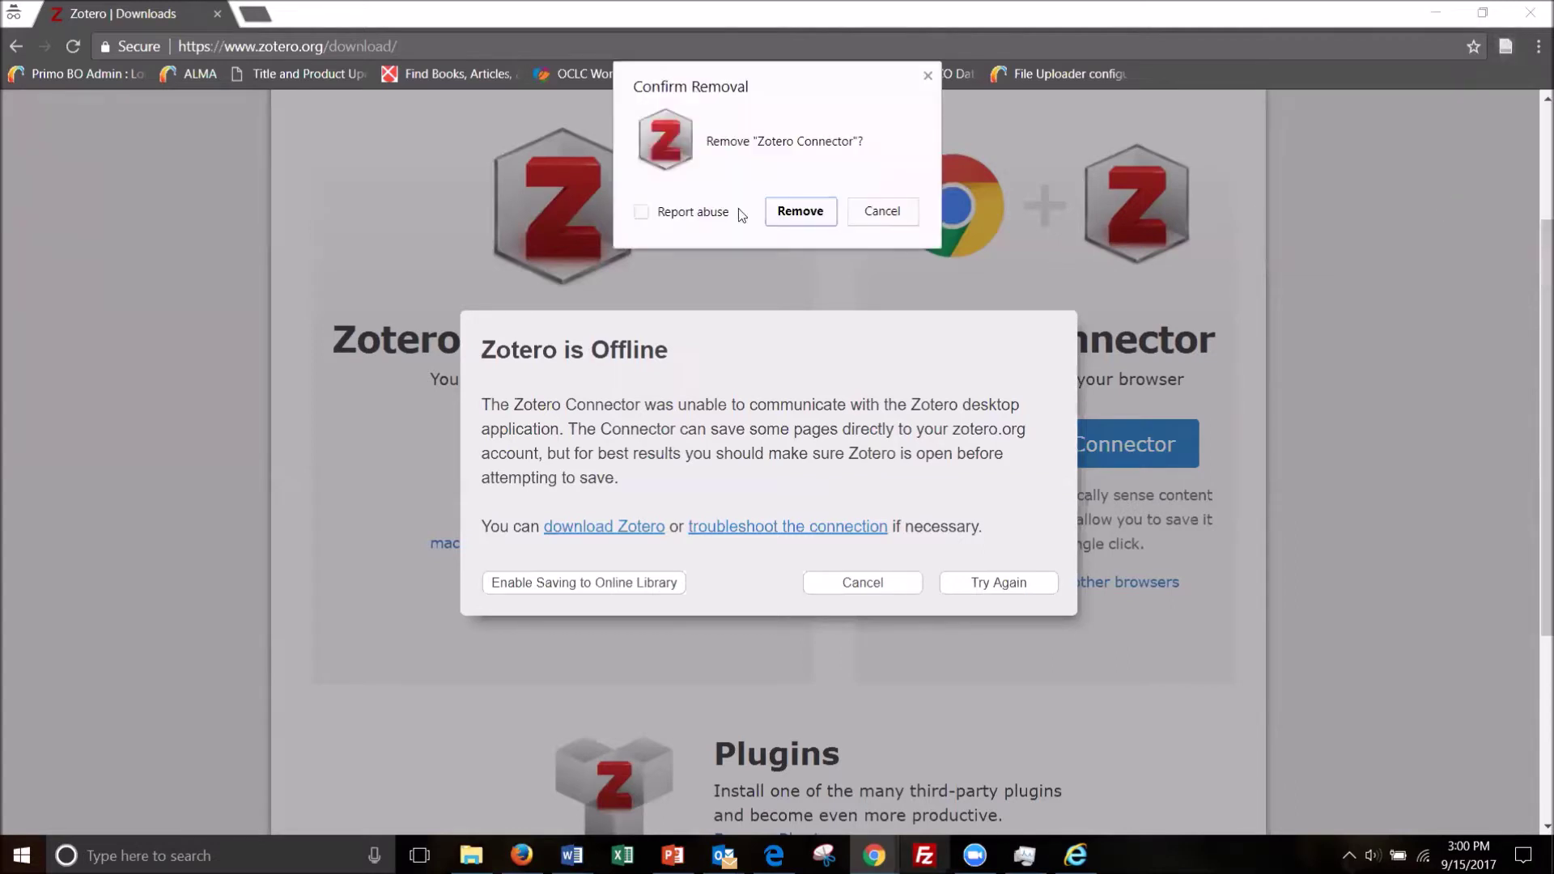
click(800, 216)
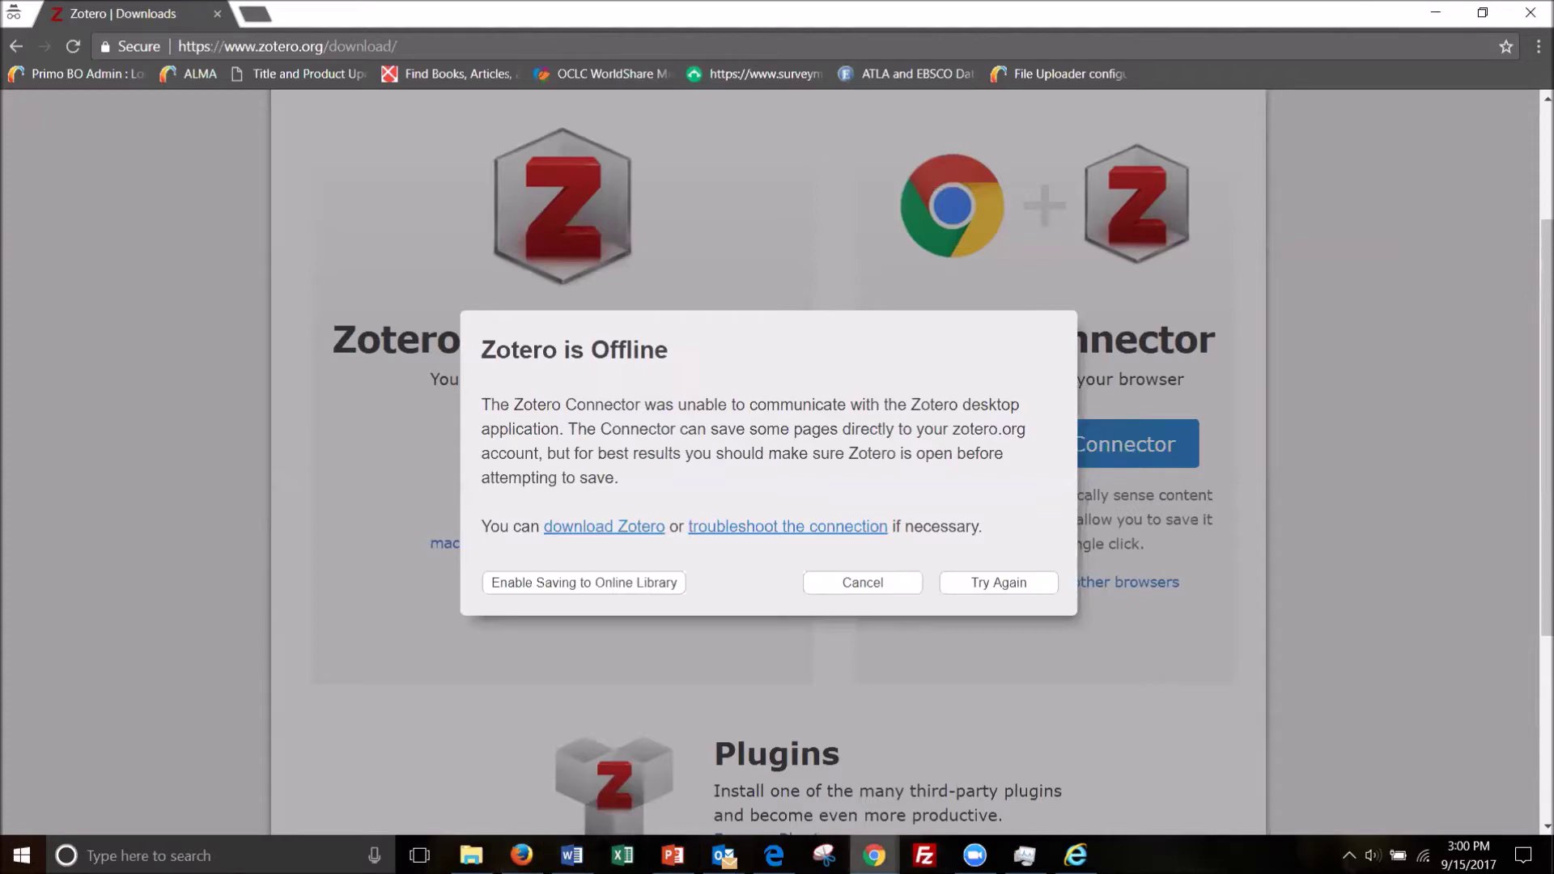
In Firefox, remove the Zotero Connector add-on from the Add-ons manager, then close that tab.
mouse_move(521, 856)
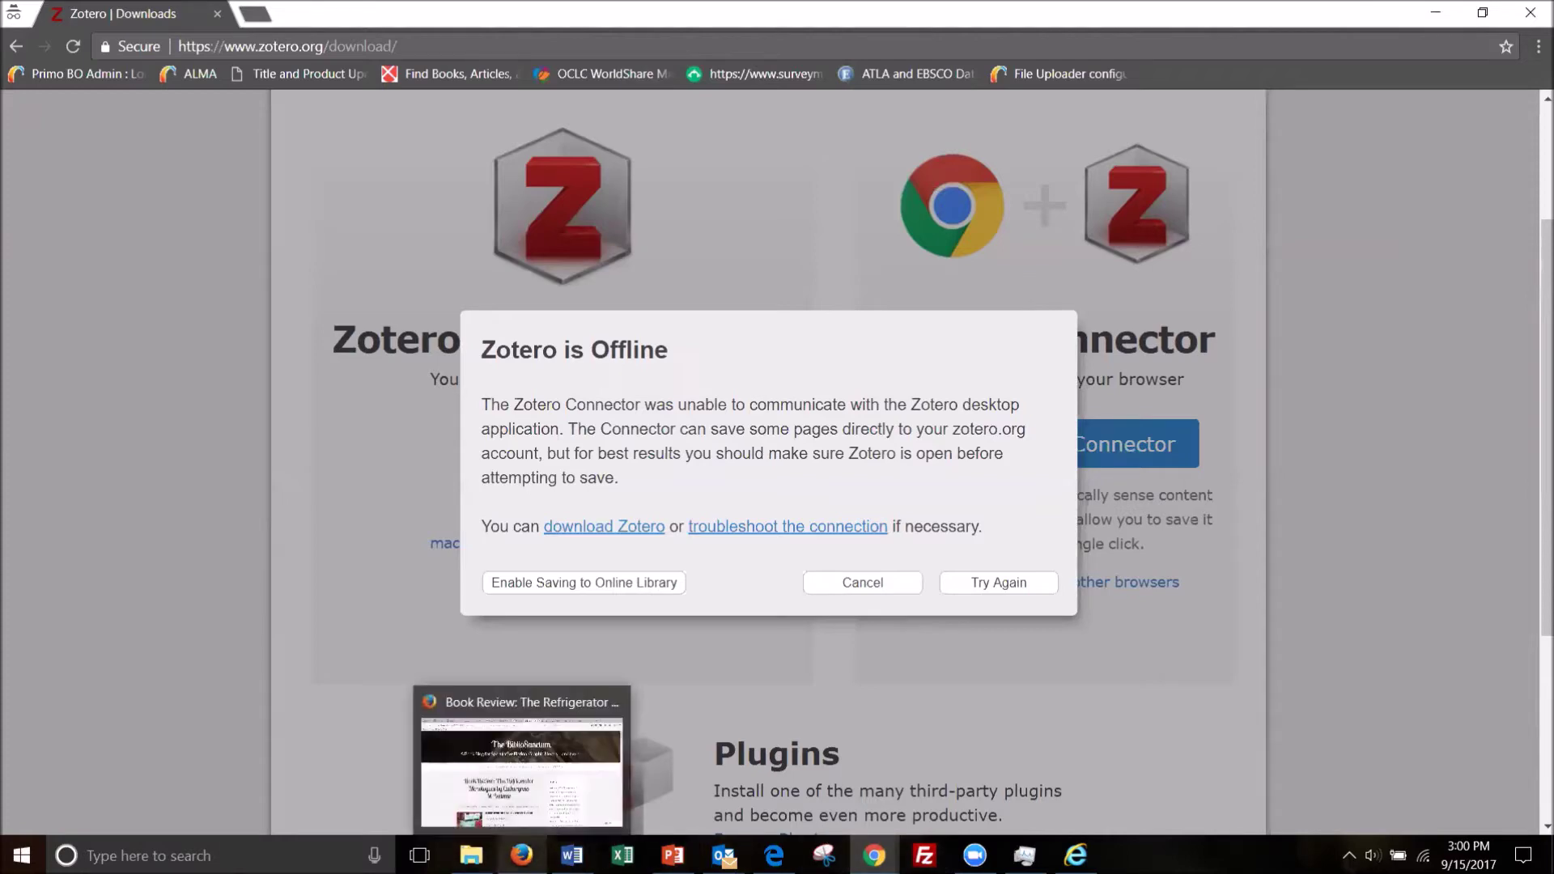
click(540, 795)
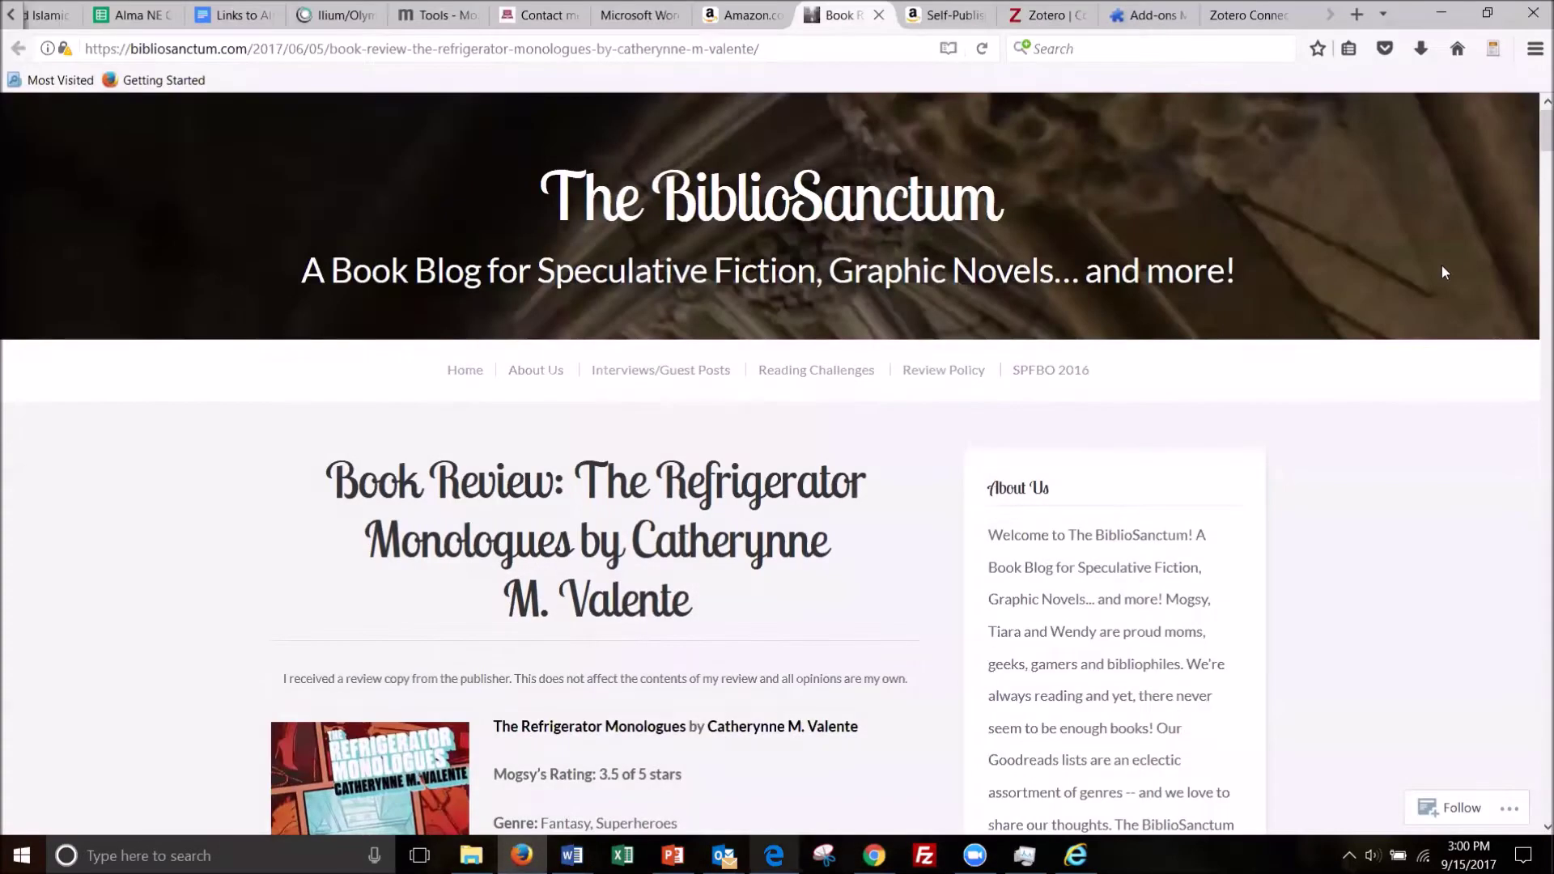
click(1491, 51)
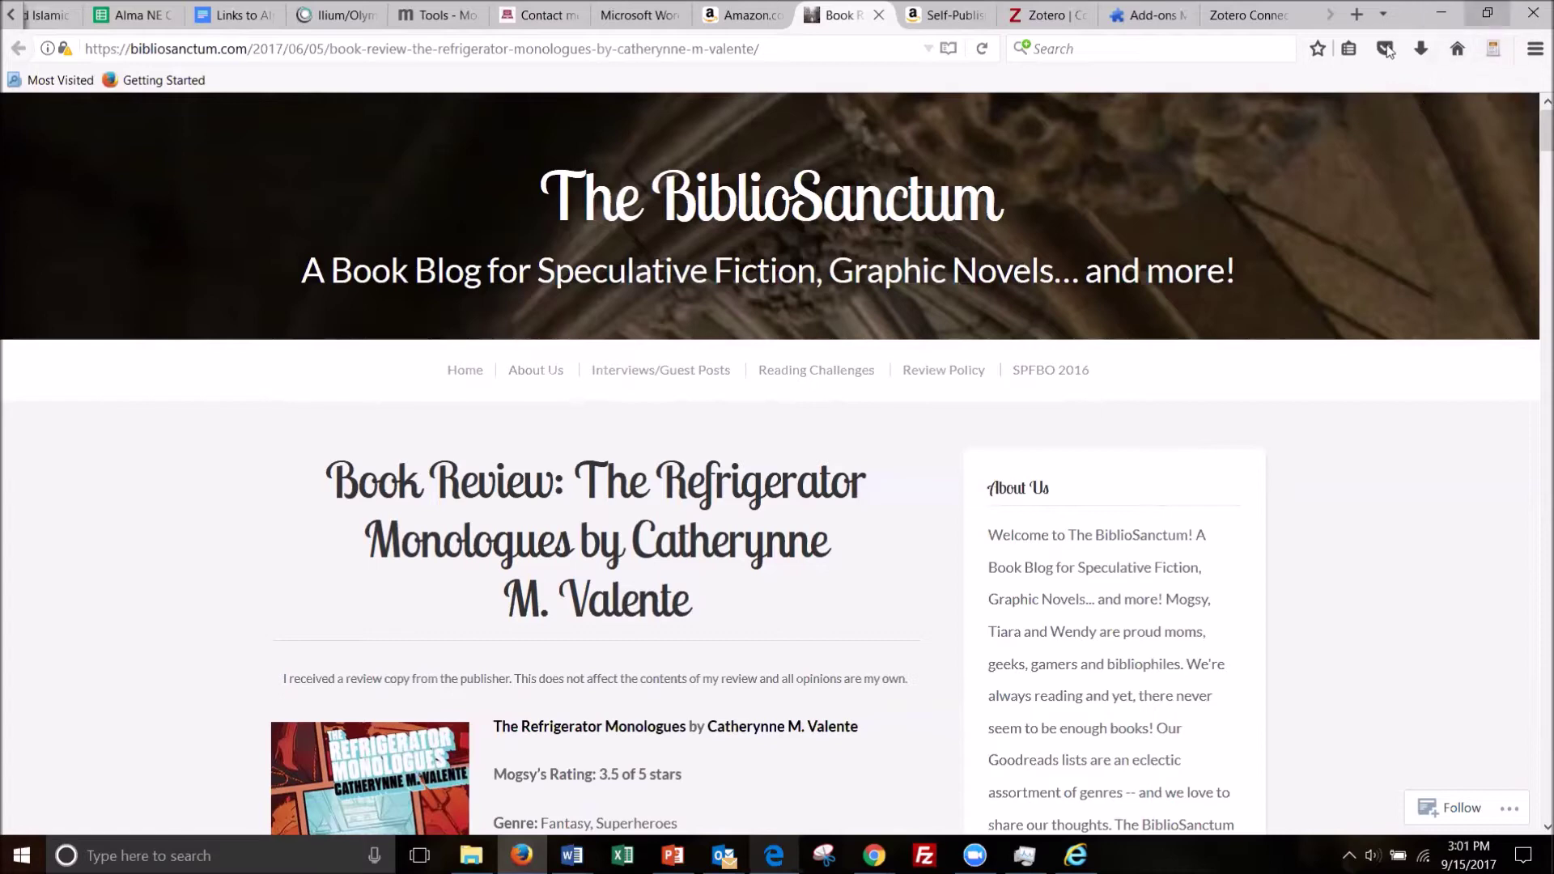
right_click(1494, 50)
click(1199, 79)
click(1534, 48)
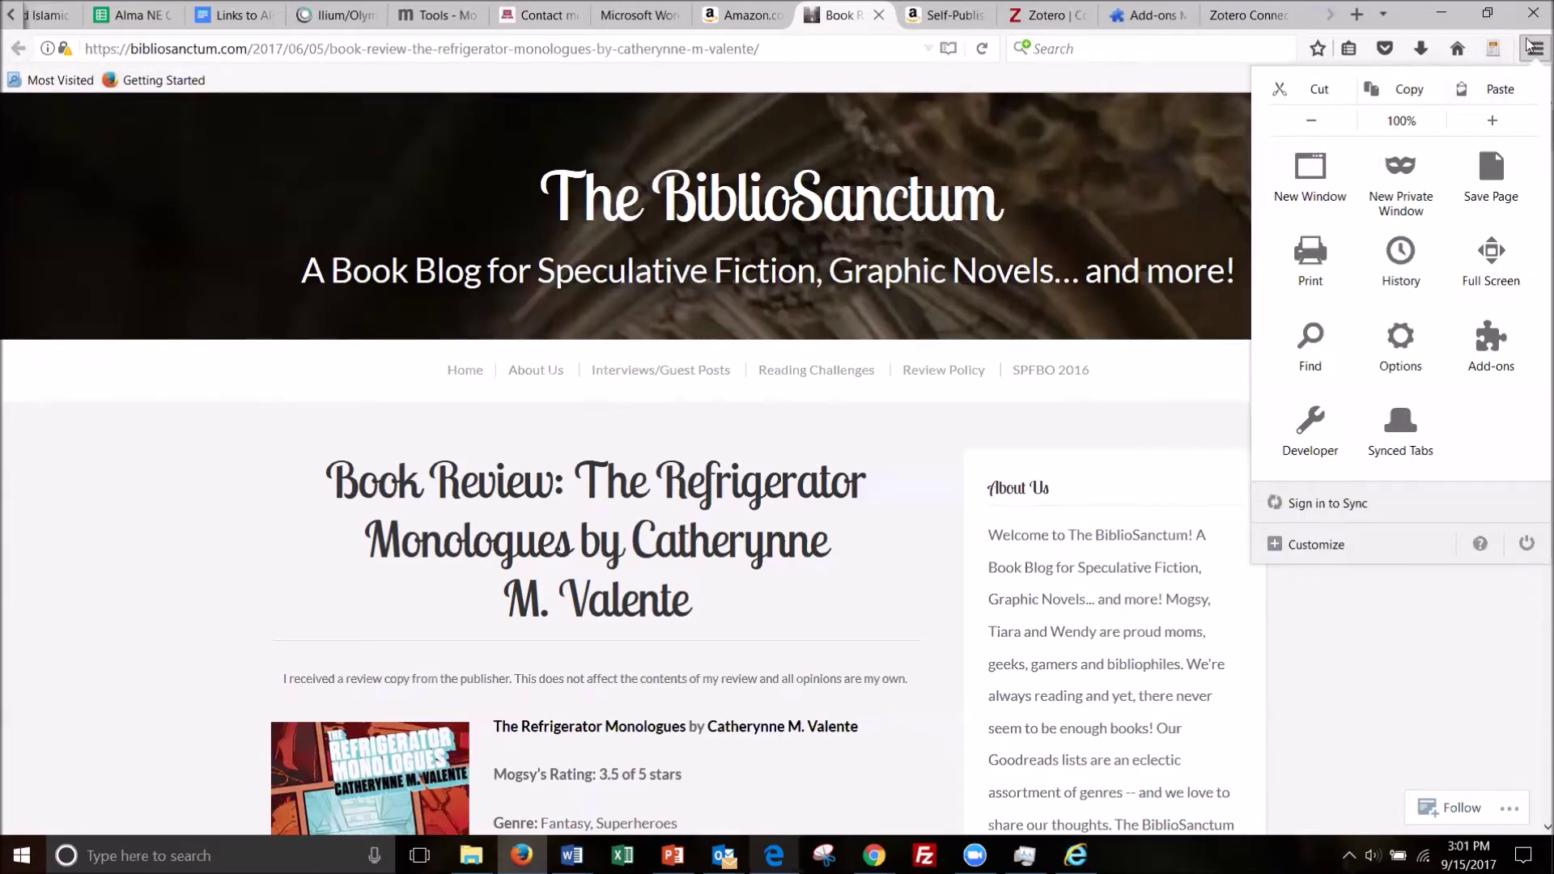
click(1507, 368)
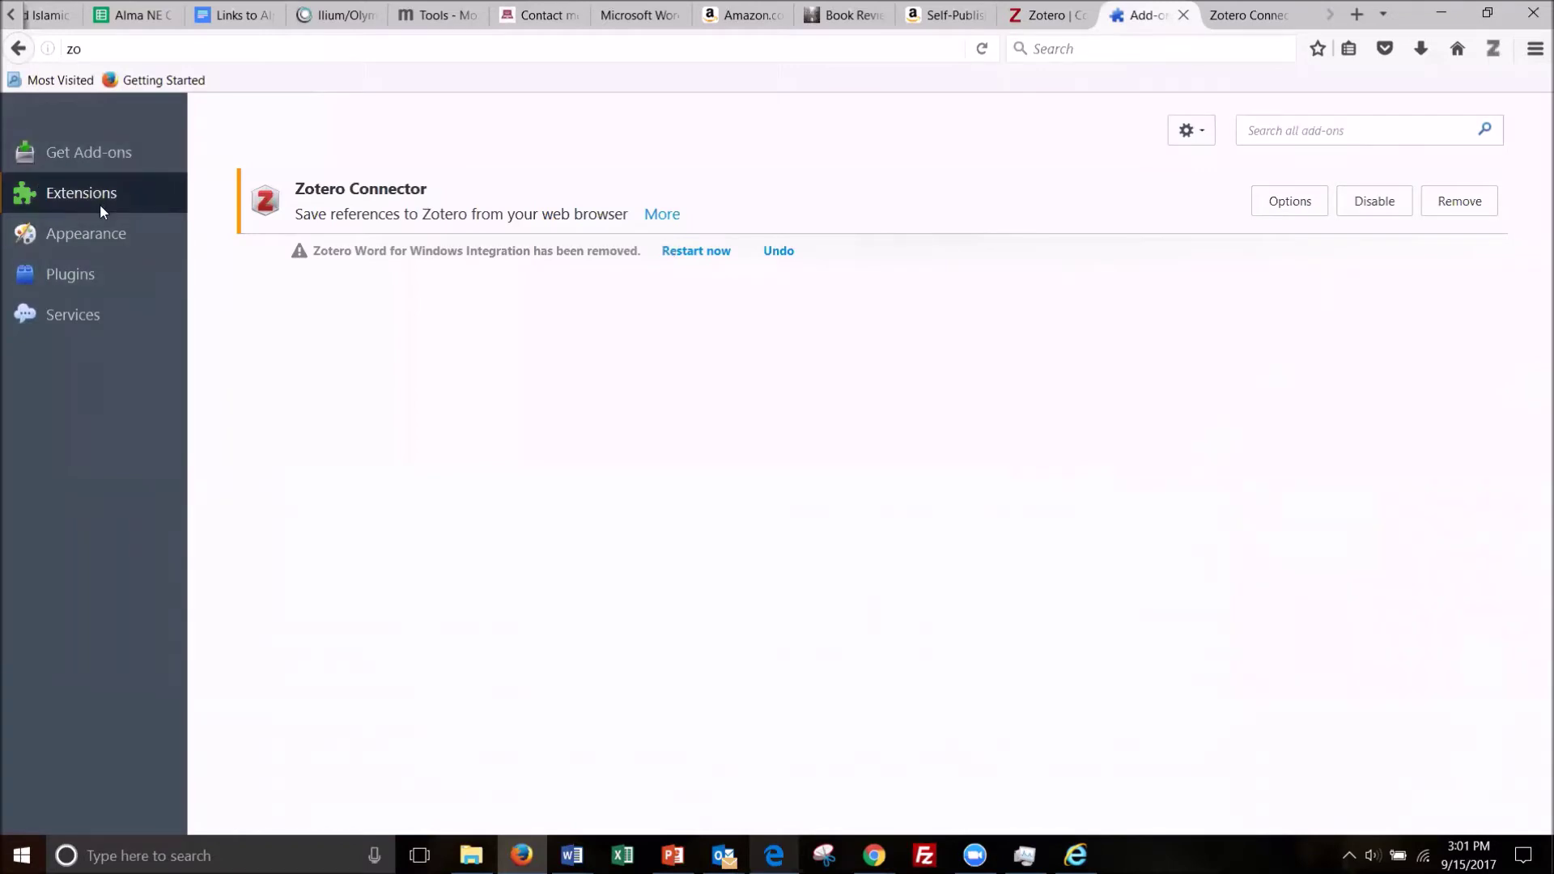
click(1459, 204)
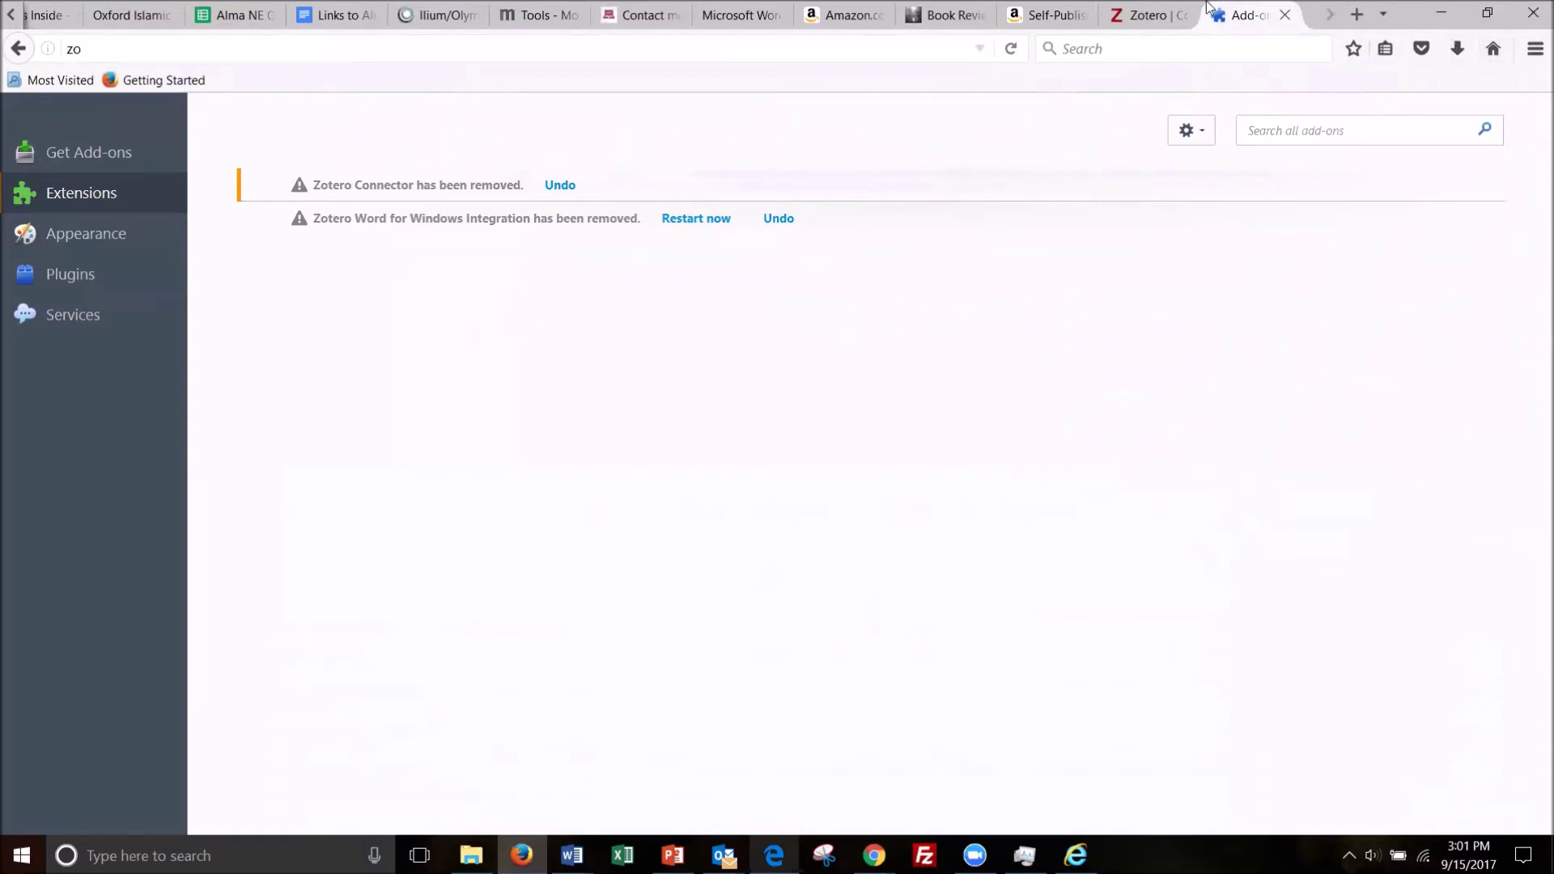
click(1287, 16)
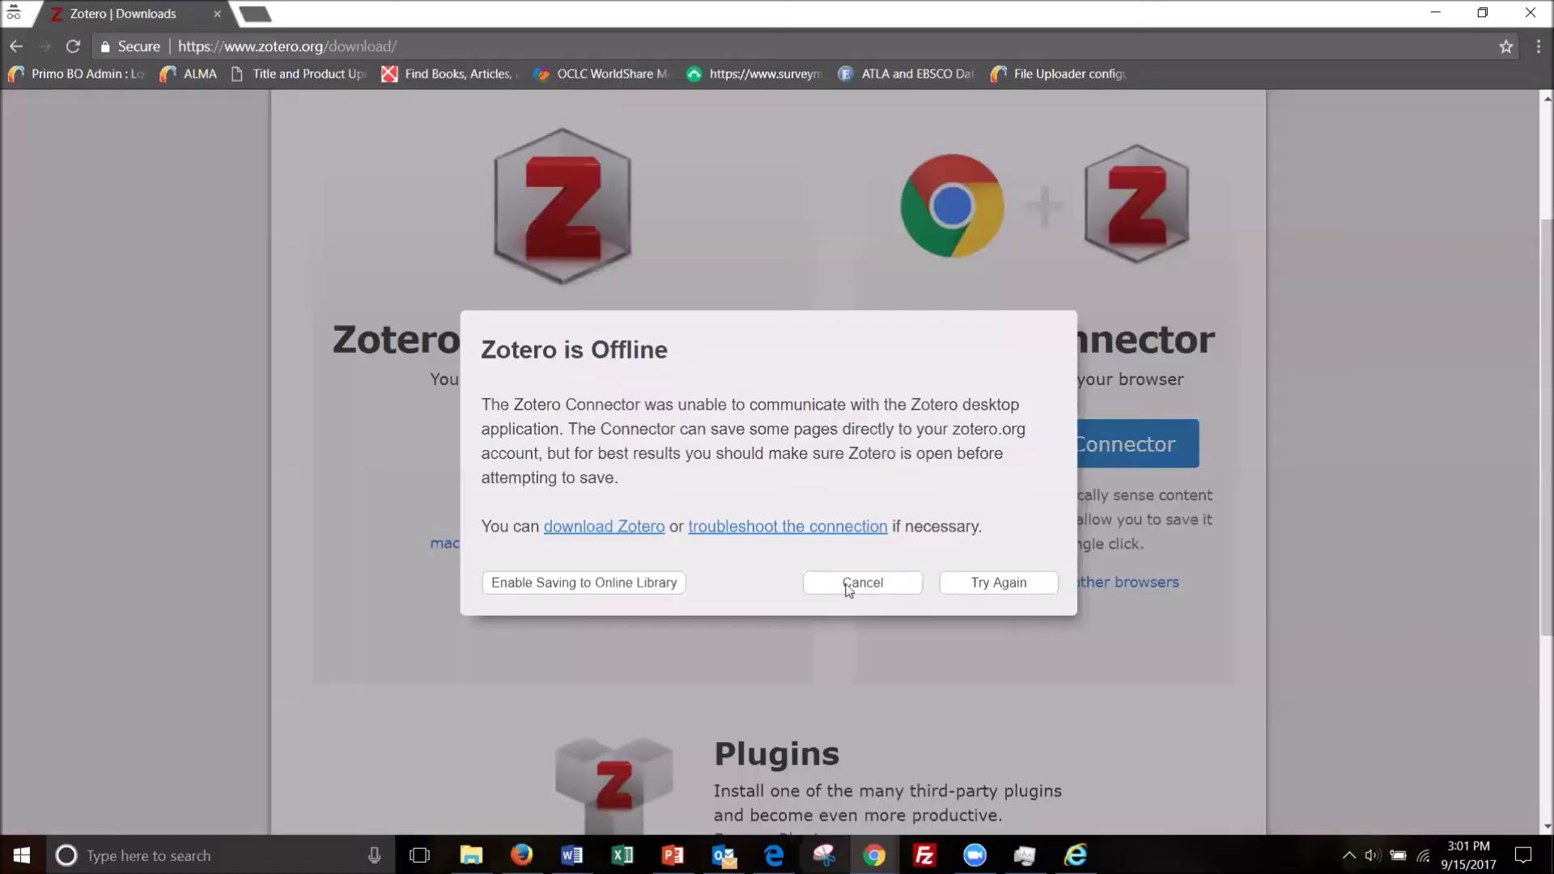
Download the Zotero 5.0 for Windows installer in Chrome and run the setup file.
click(878, 585)
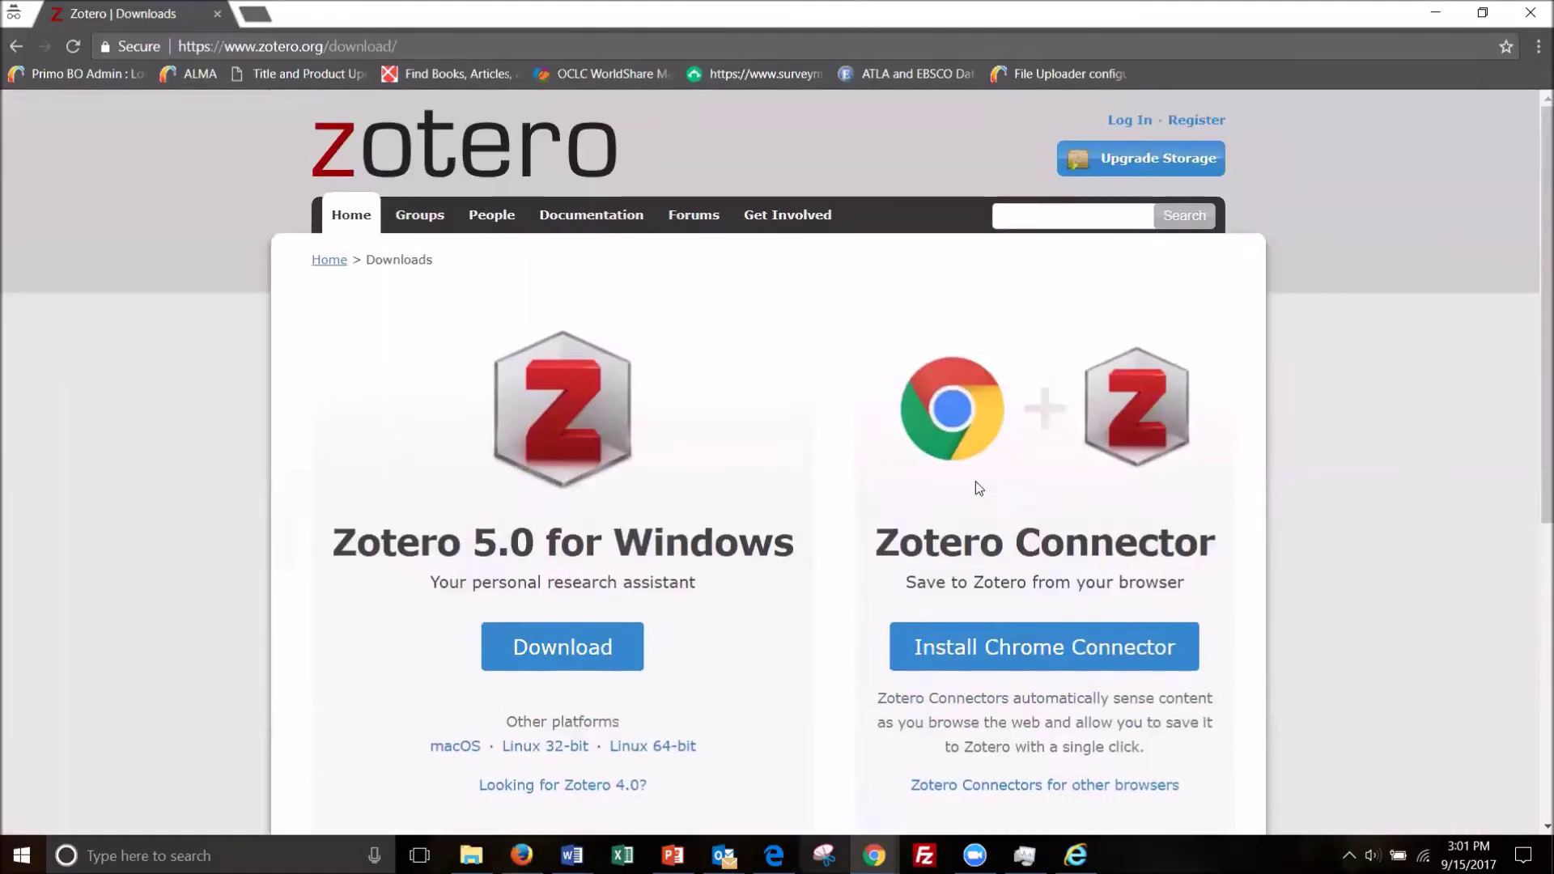
click(572, 657)
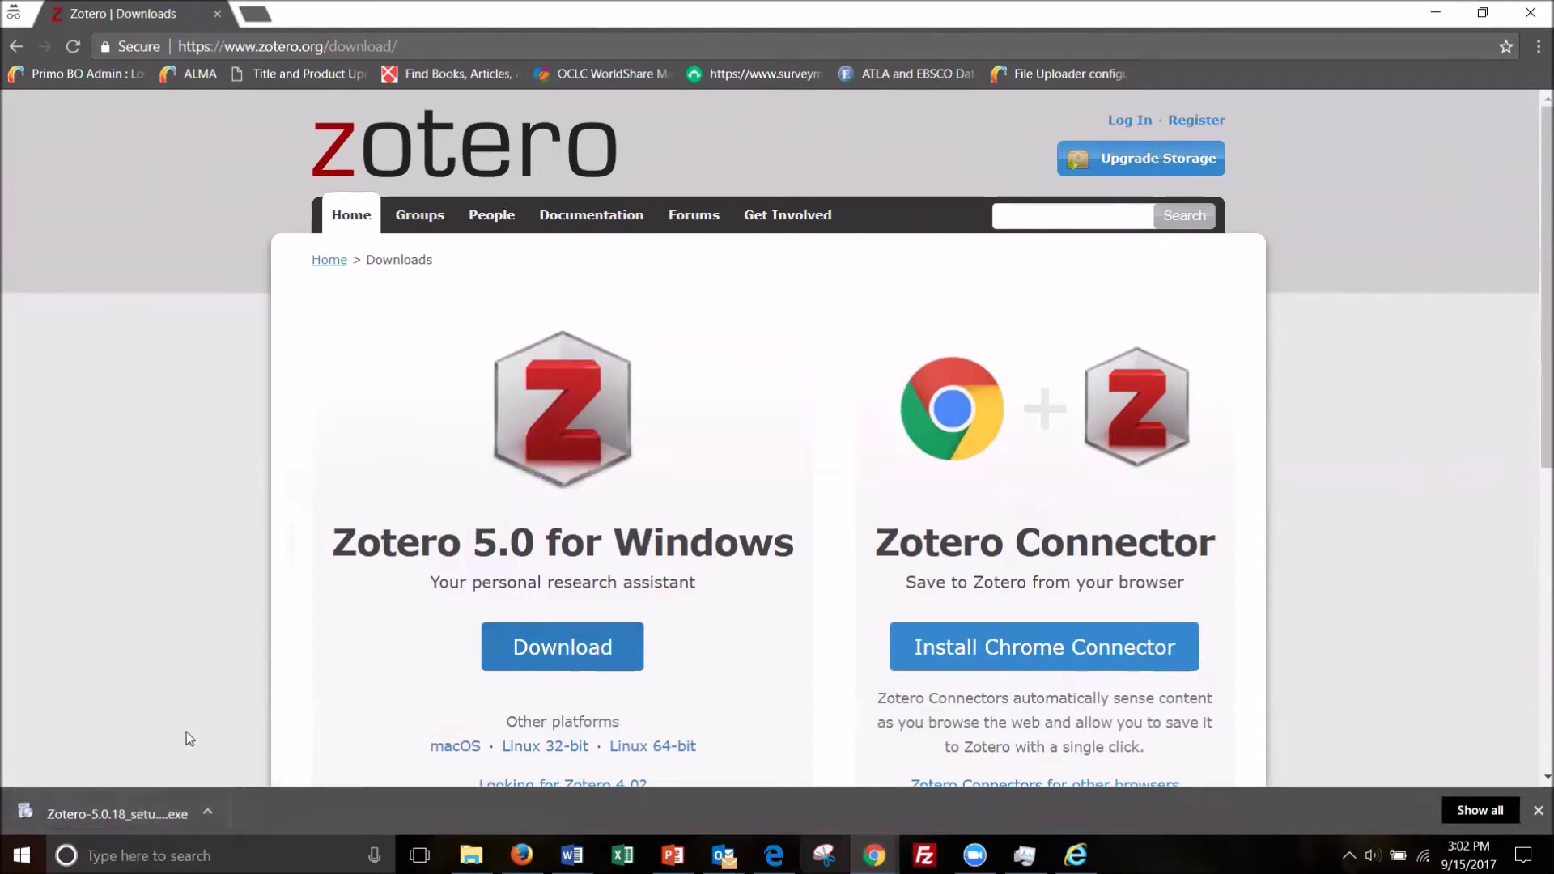
click(104, 811)
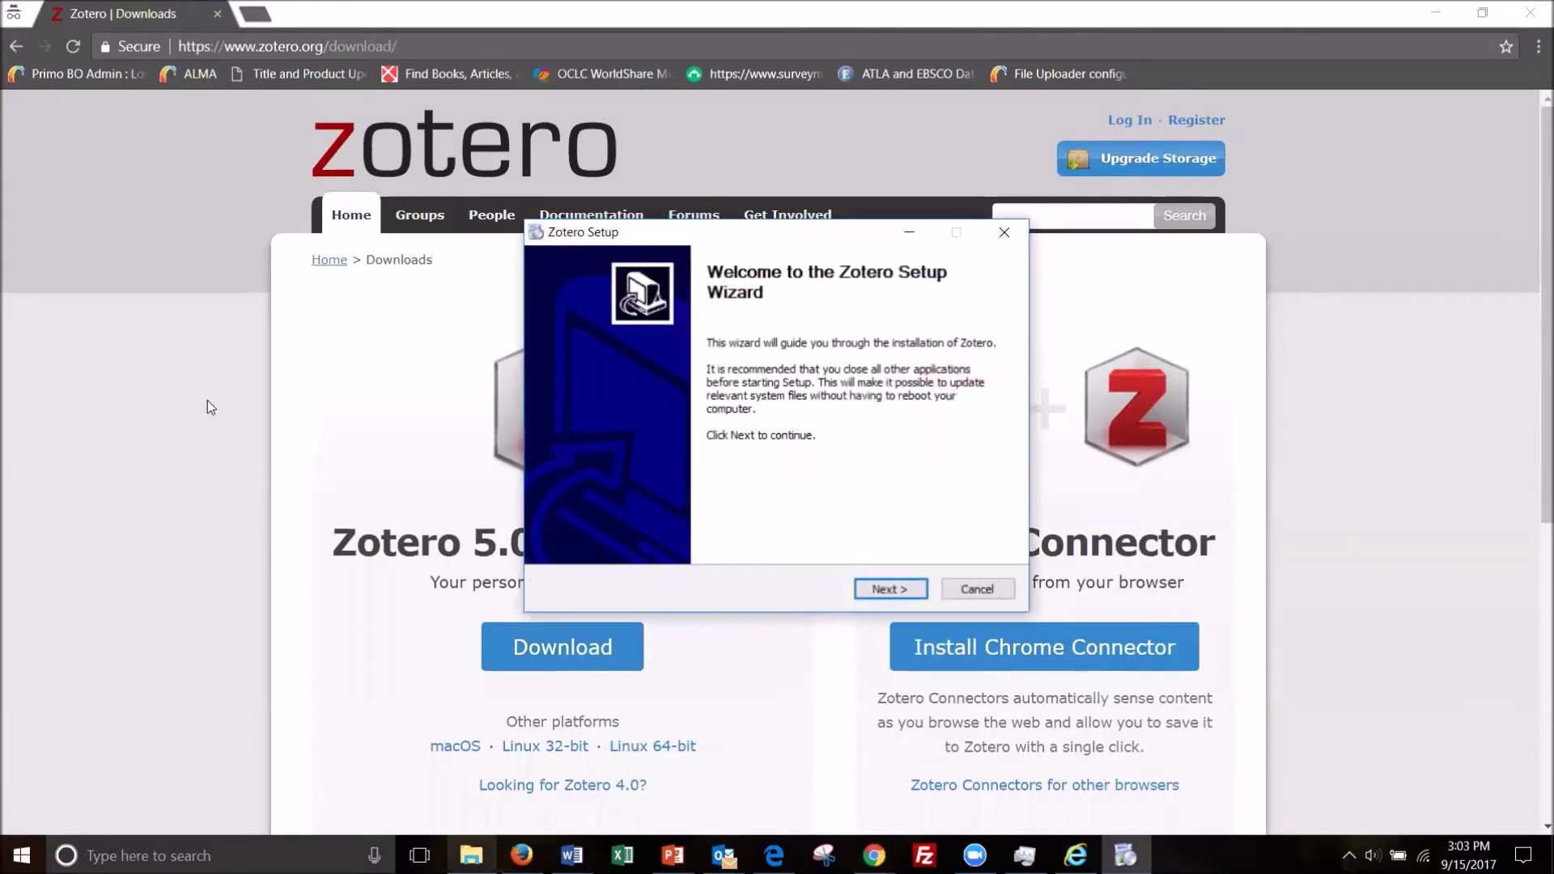
Complete Zotero Setup with the Standard setup type, leaving Launch Zotero now checked.
click(895, 595)
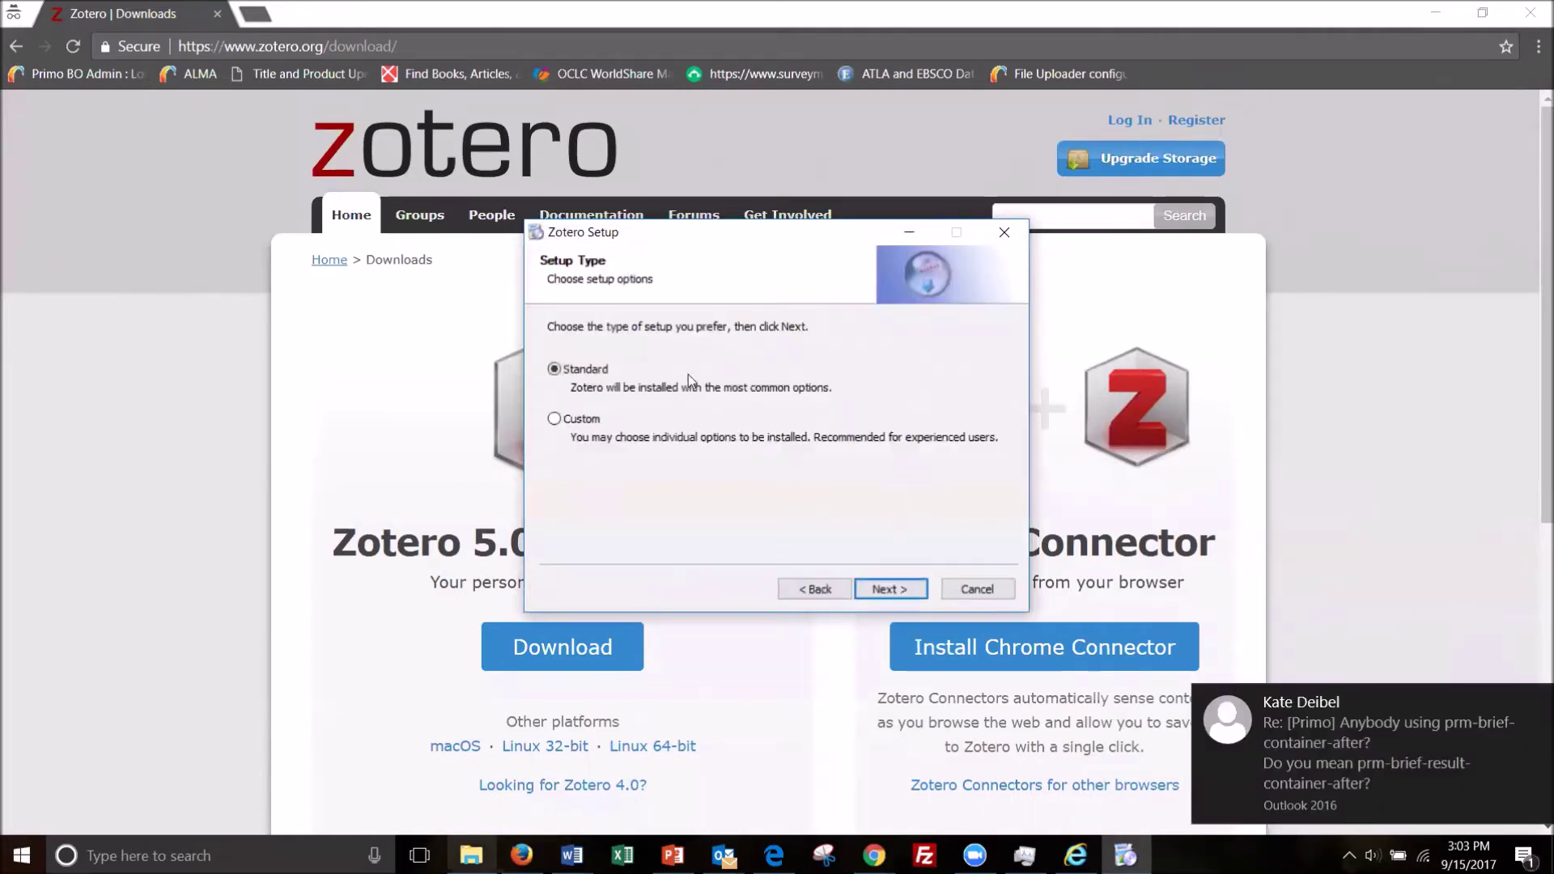
click(908, 588)
click(906, 590)
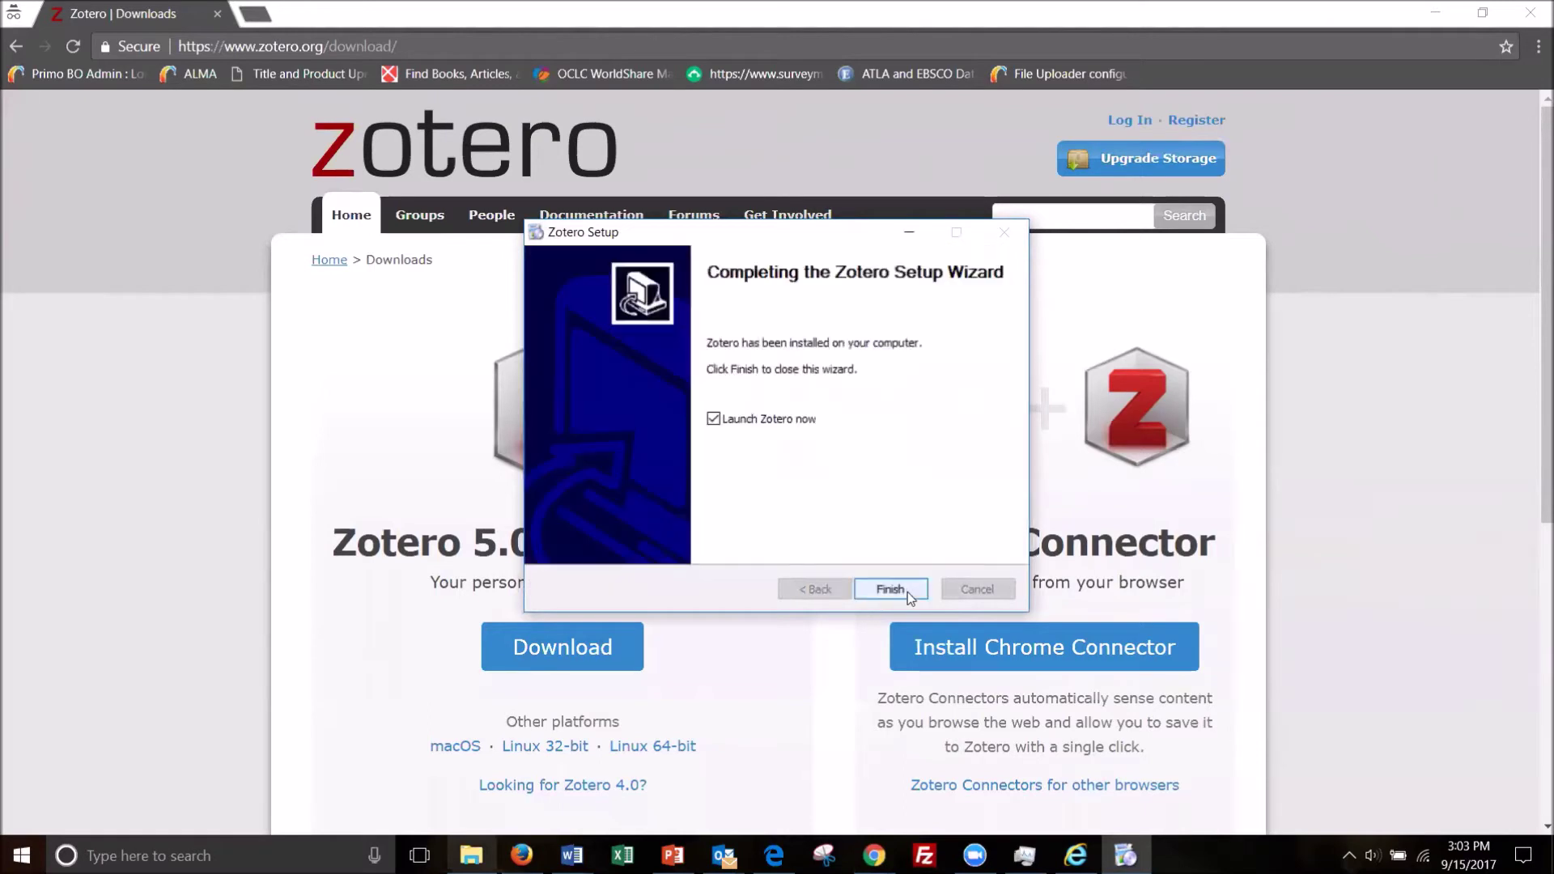
click(890, 589)
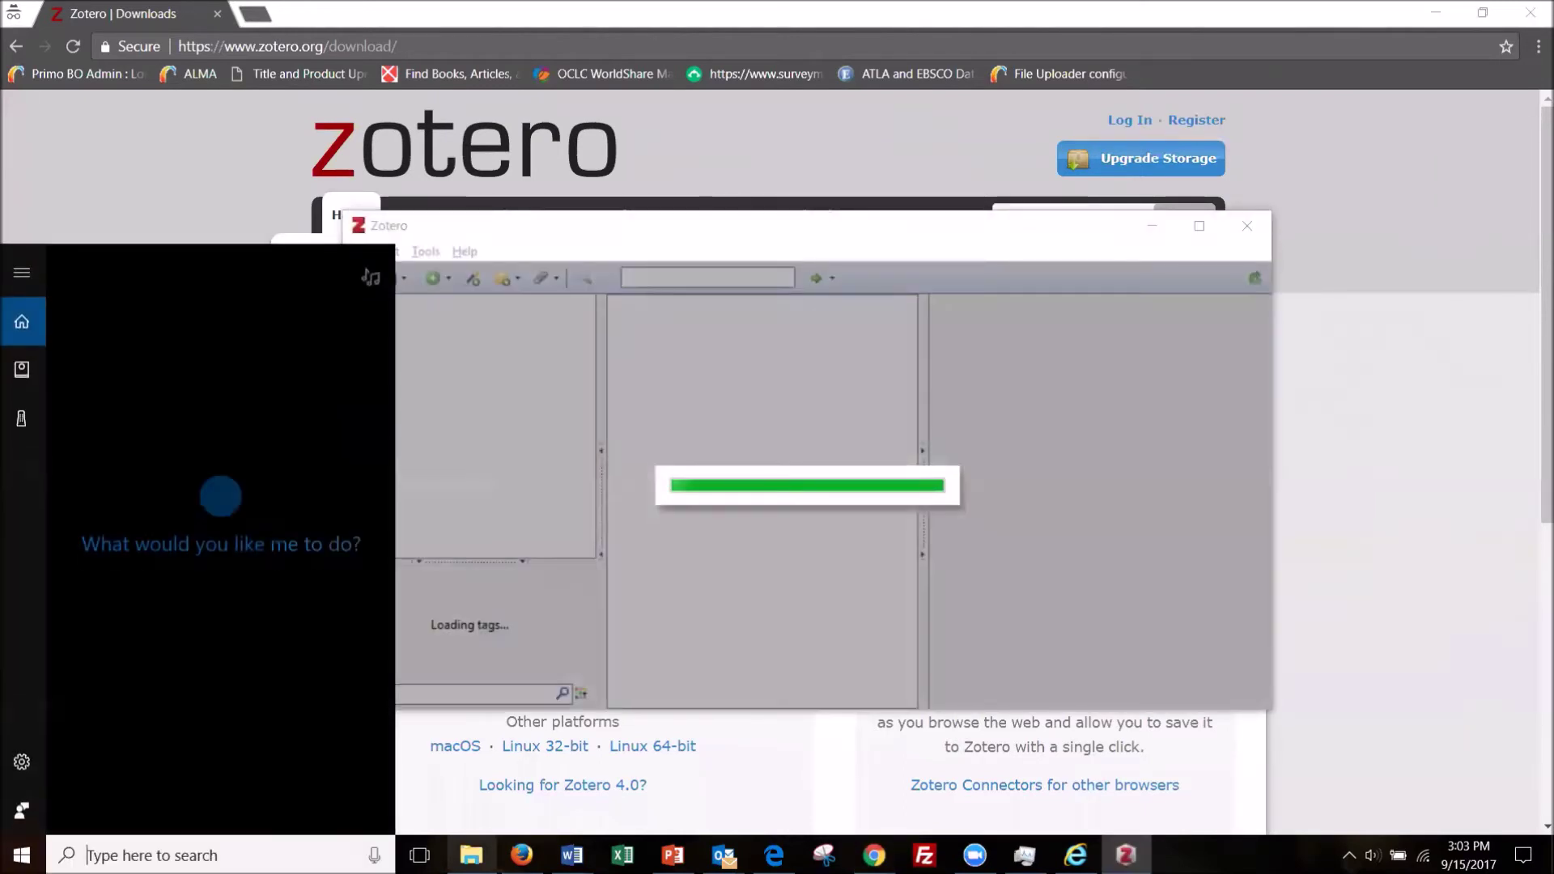
Search Windows for 'zoter' and bring the Zotero app showing My Library to the front.
click(717, 235)
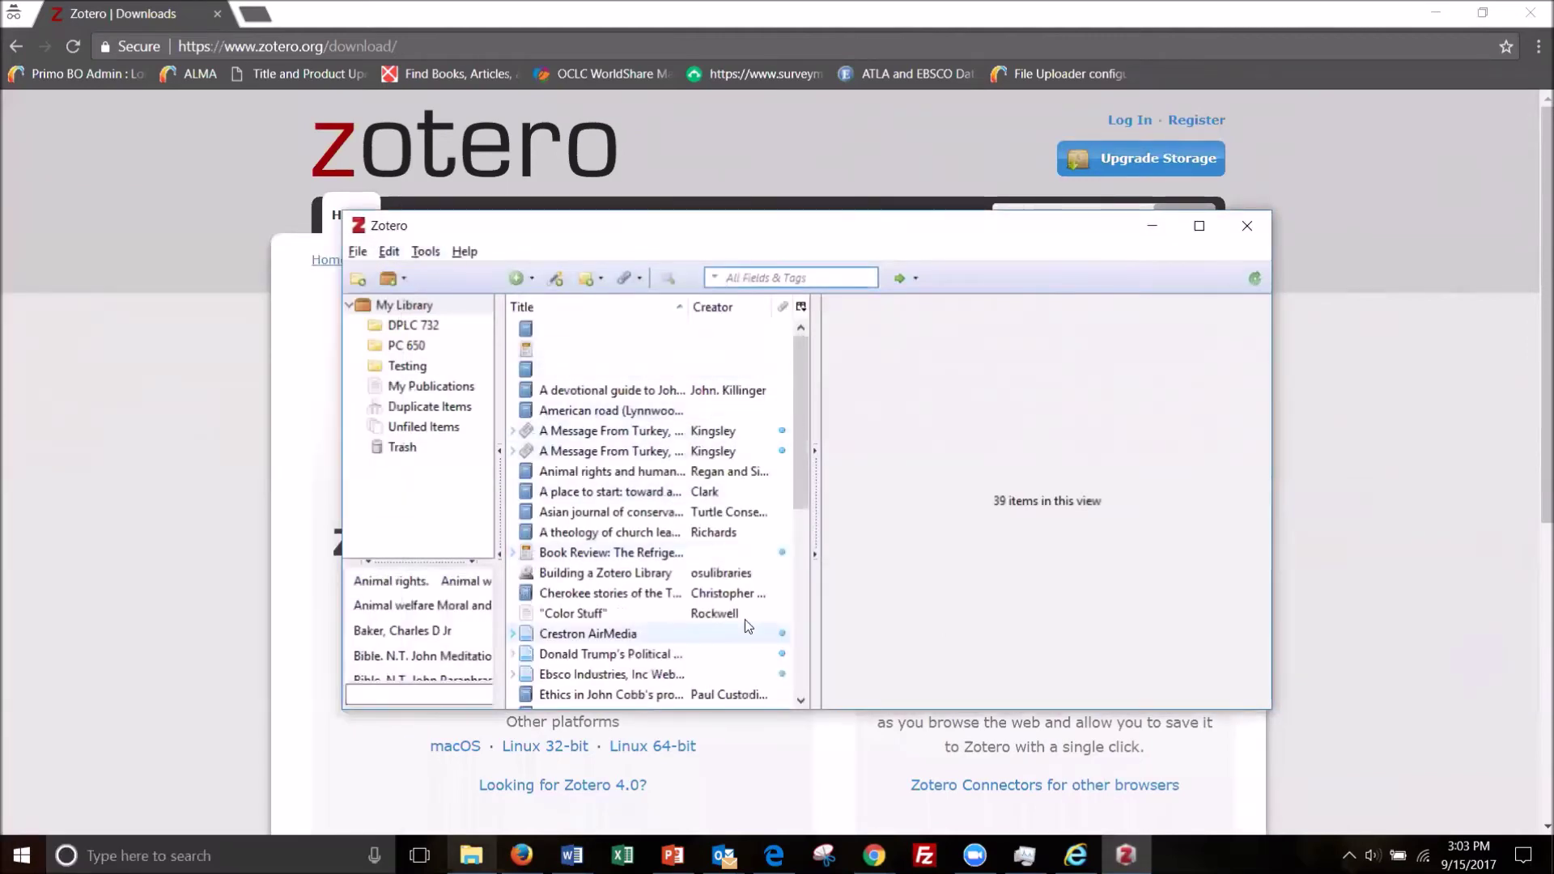
scroll(631, 537, down, 6)
scroll(631, 536, up, 6)
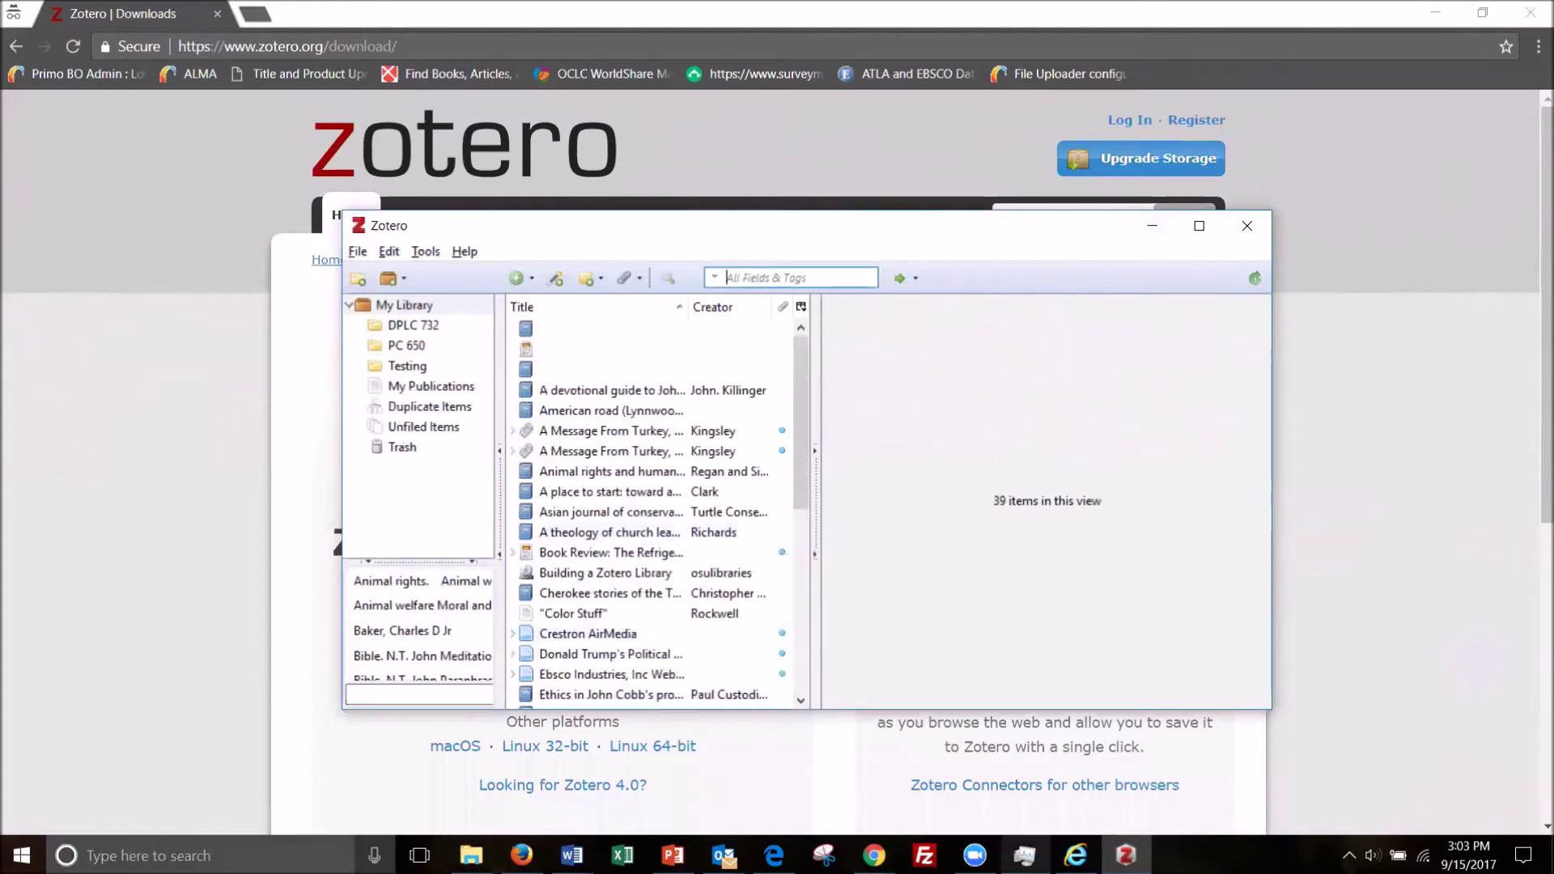
key(super+s)
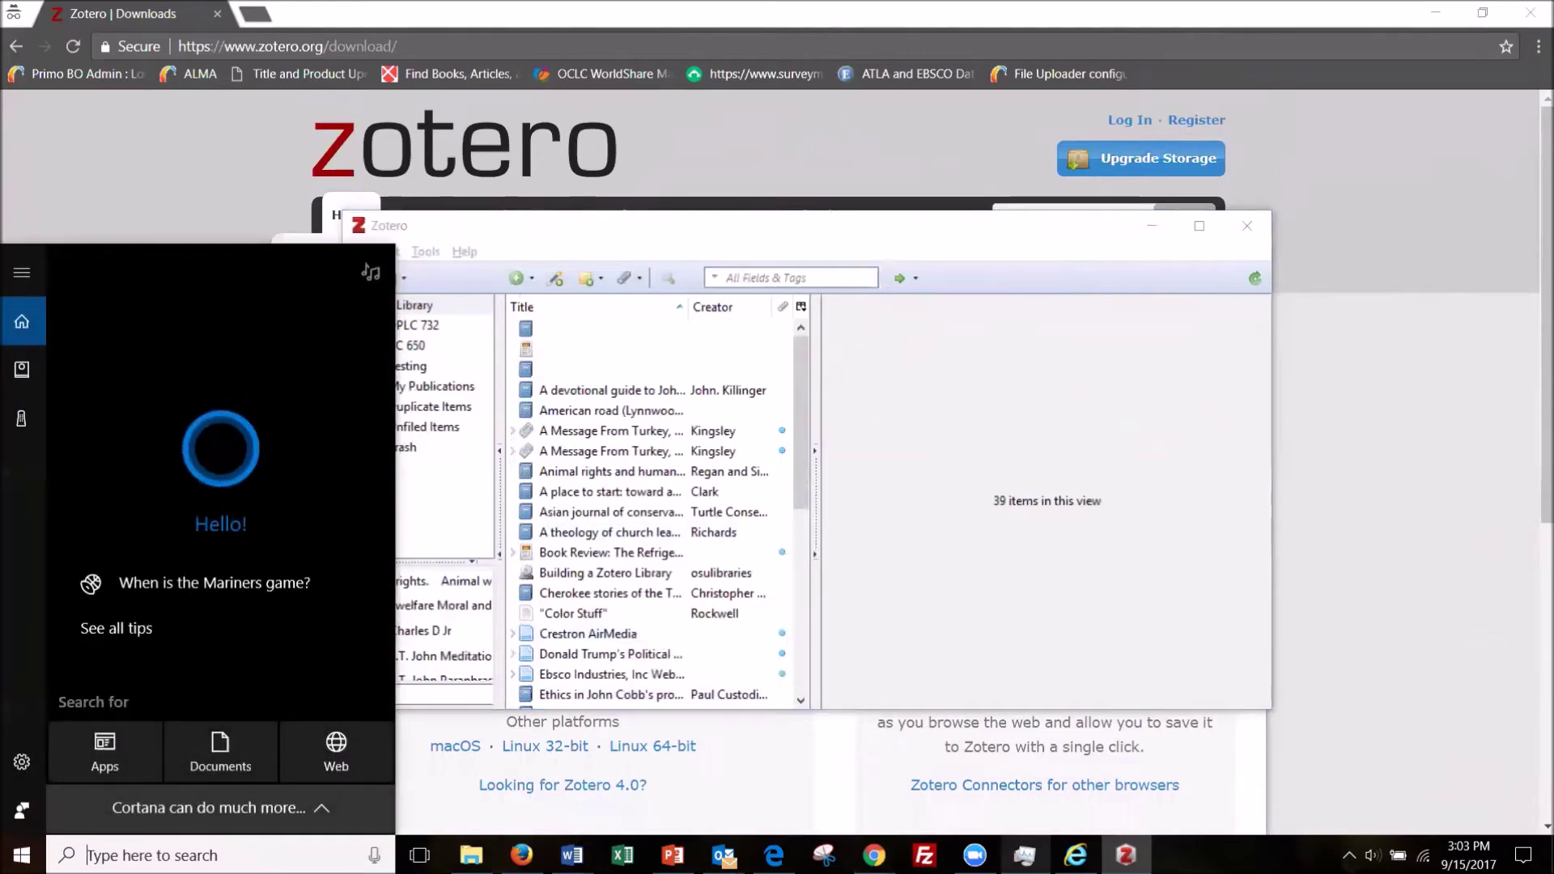
text(zoter)
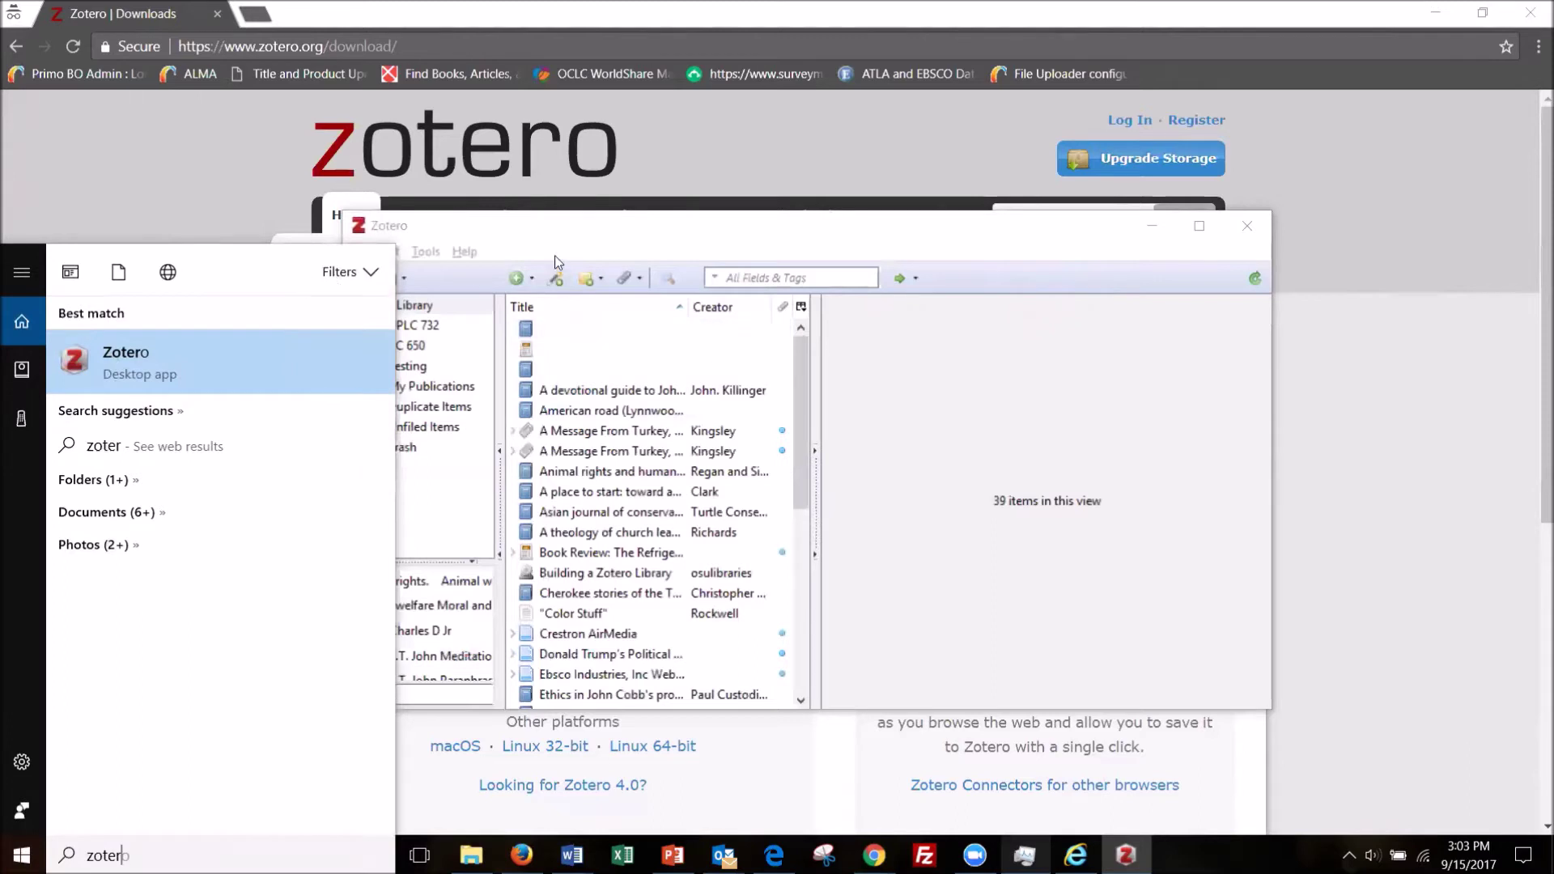
click(634, 243)
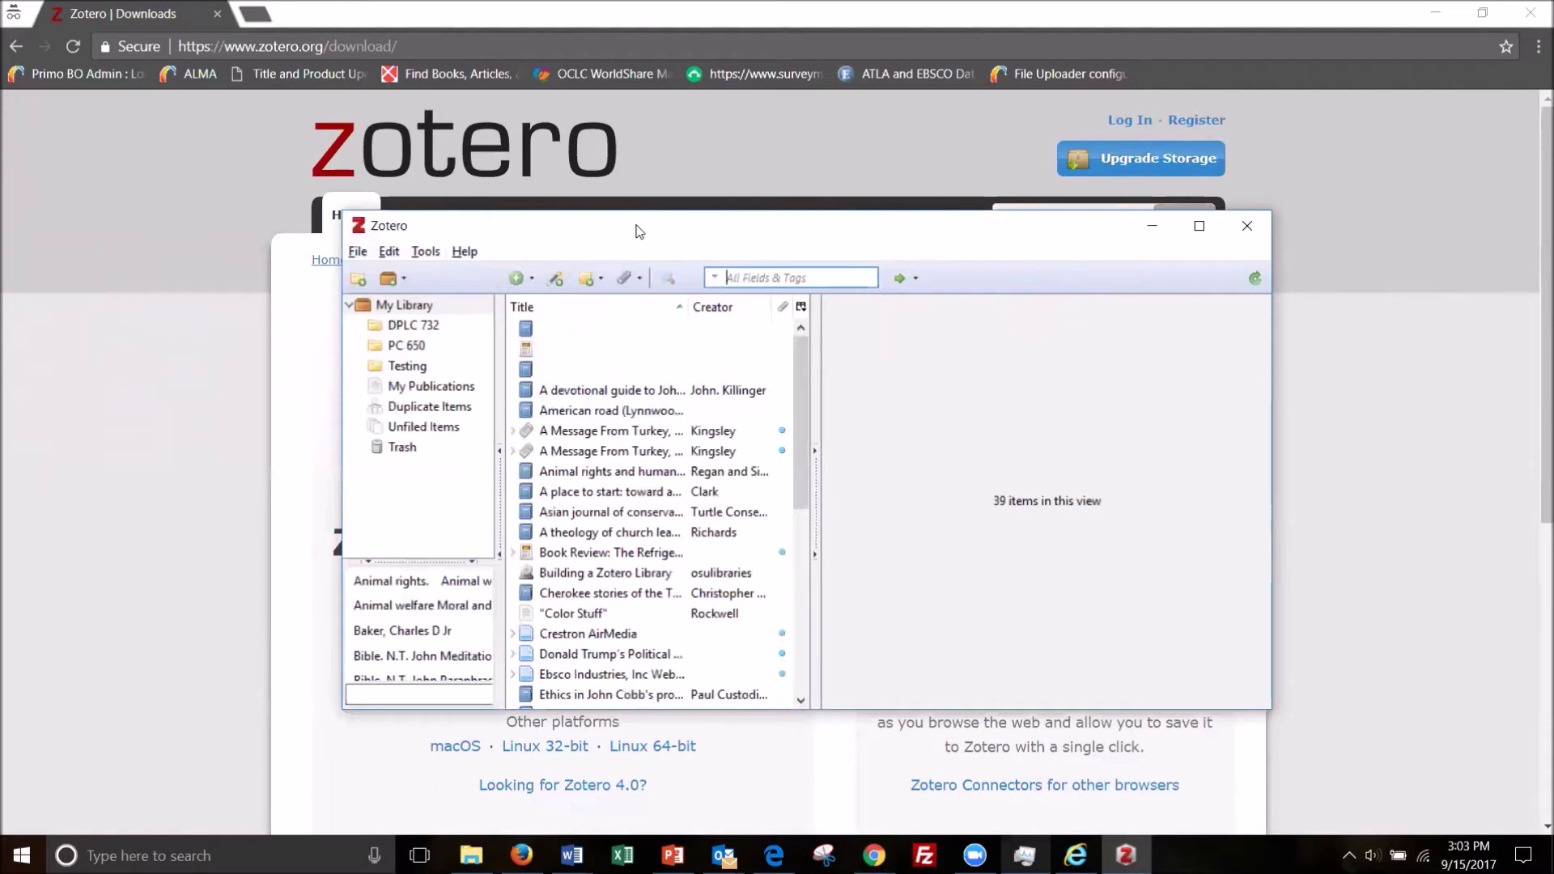
click(395, 253)
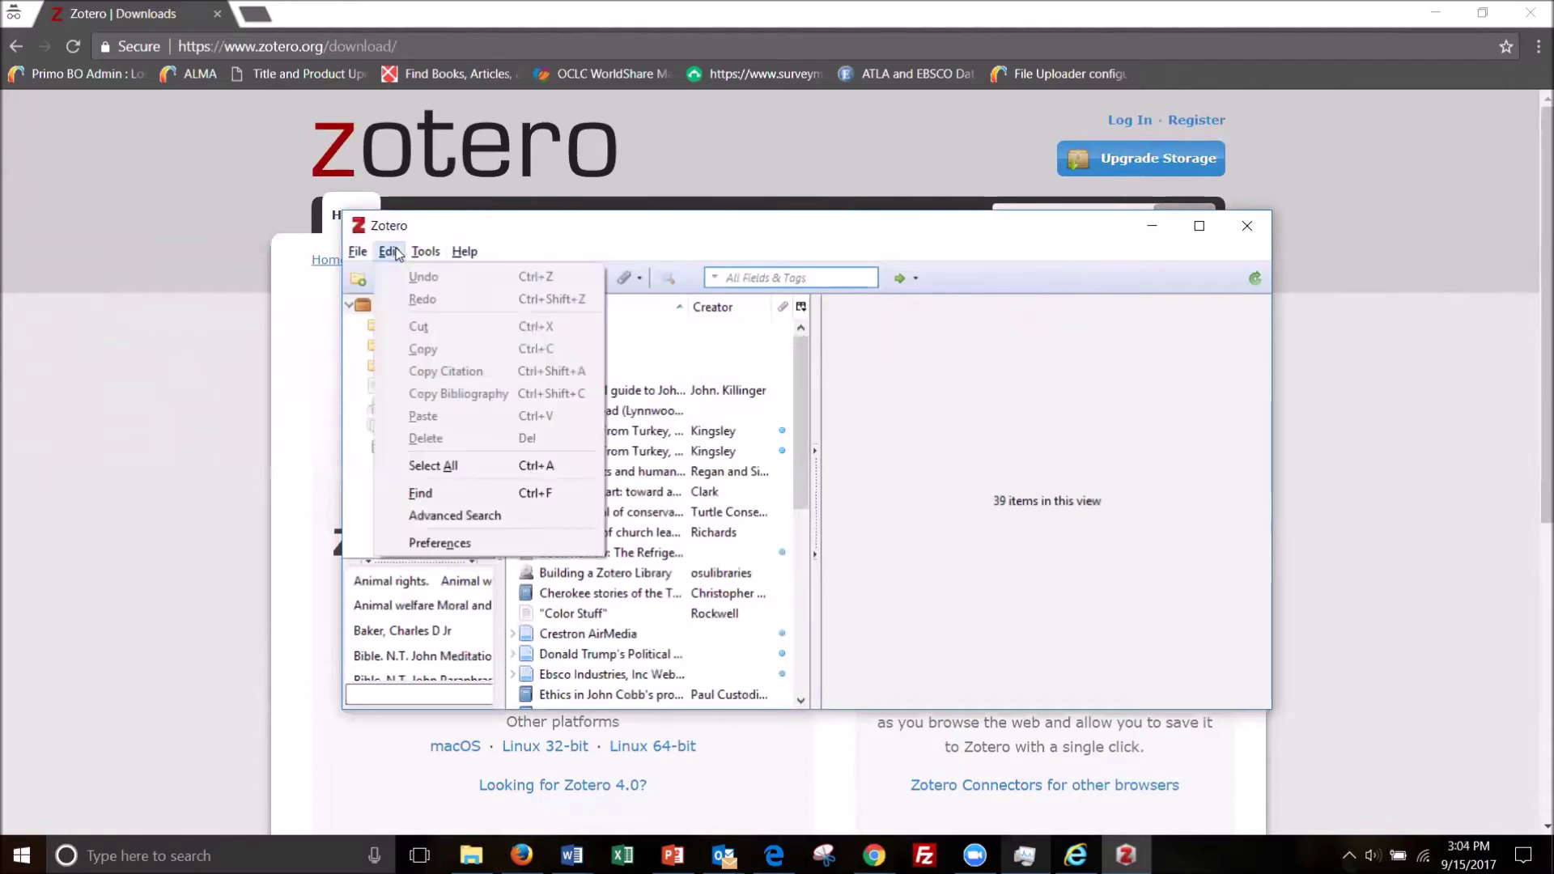
click(461, 542)
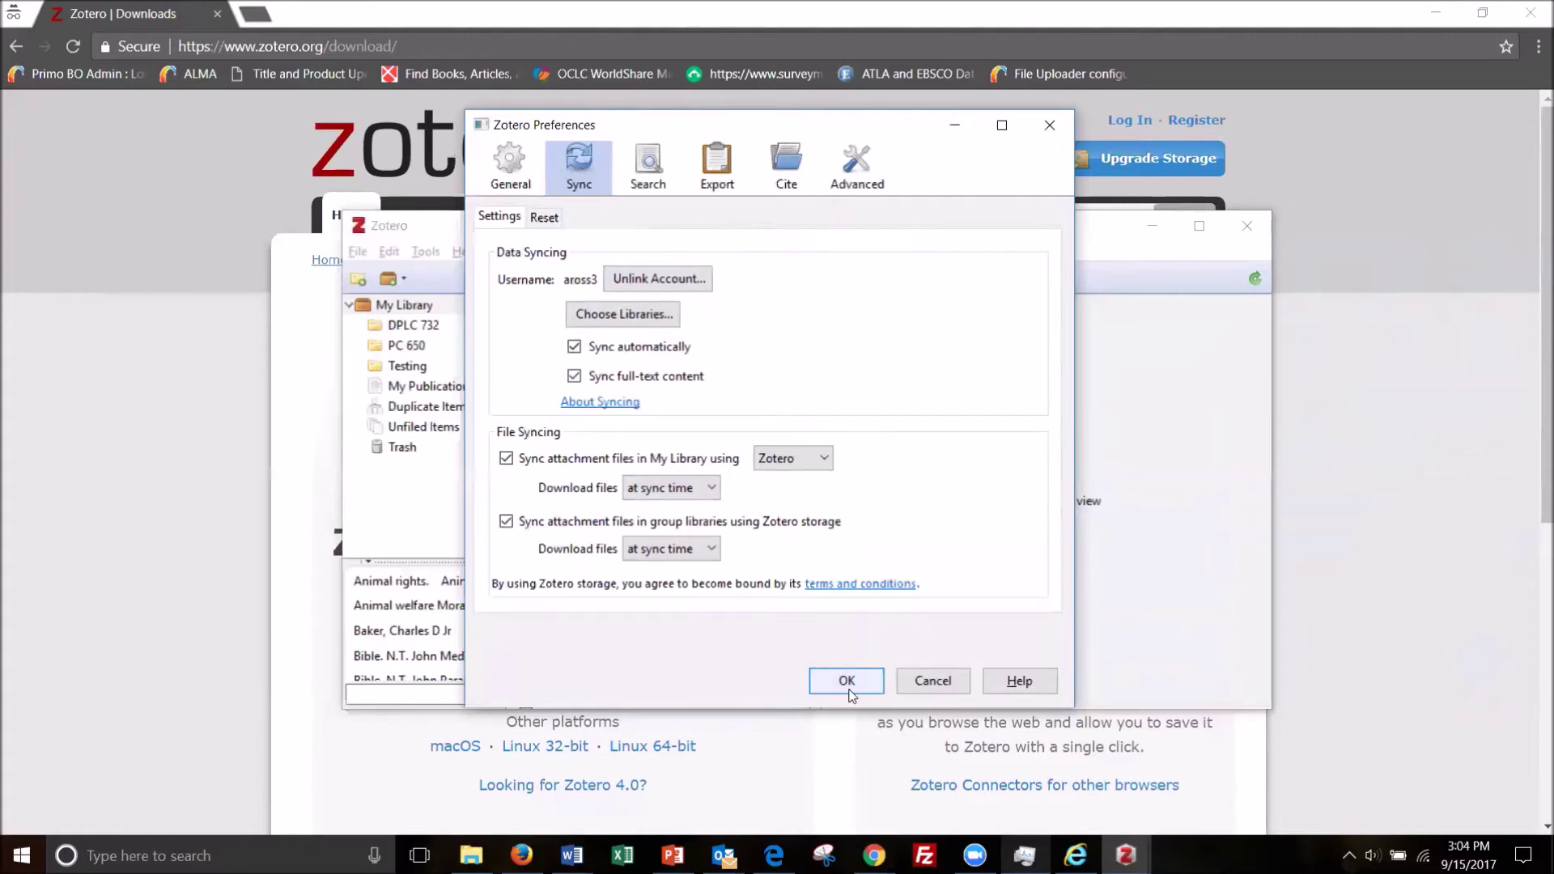
click(847, 681)
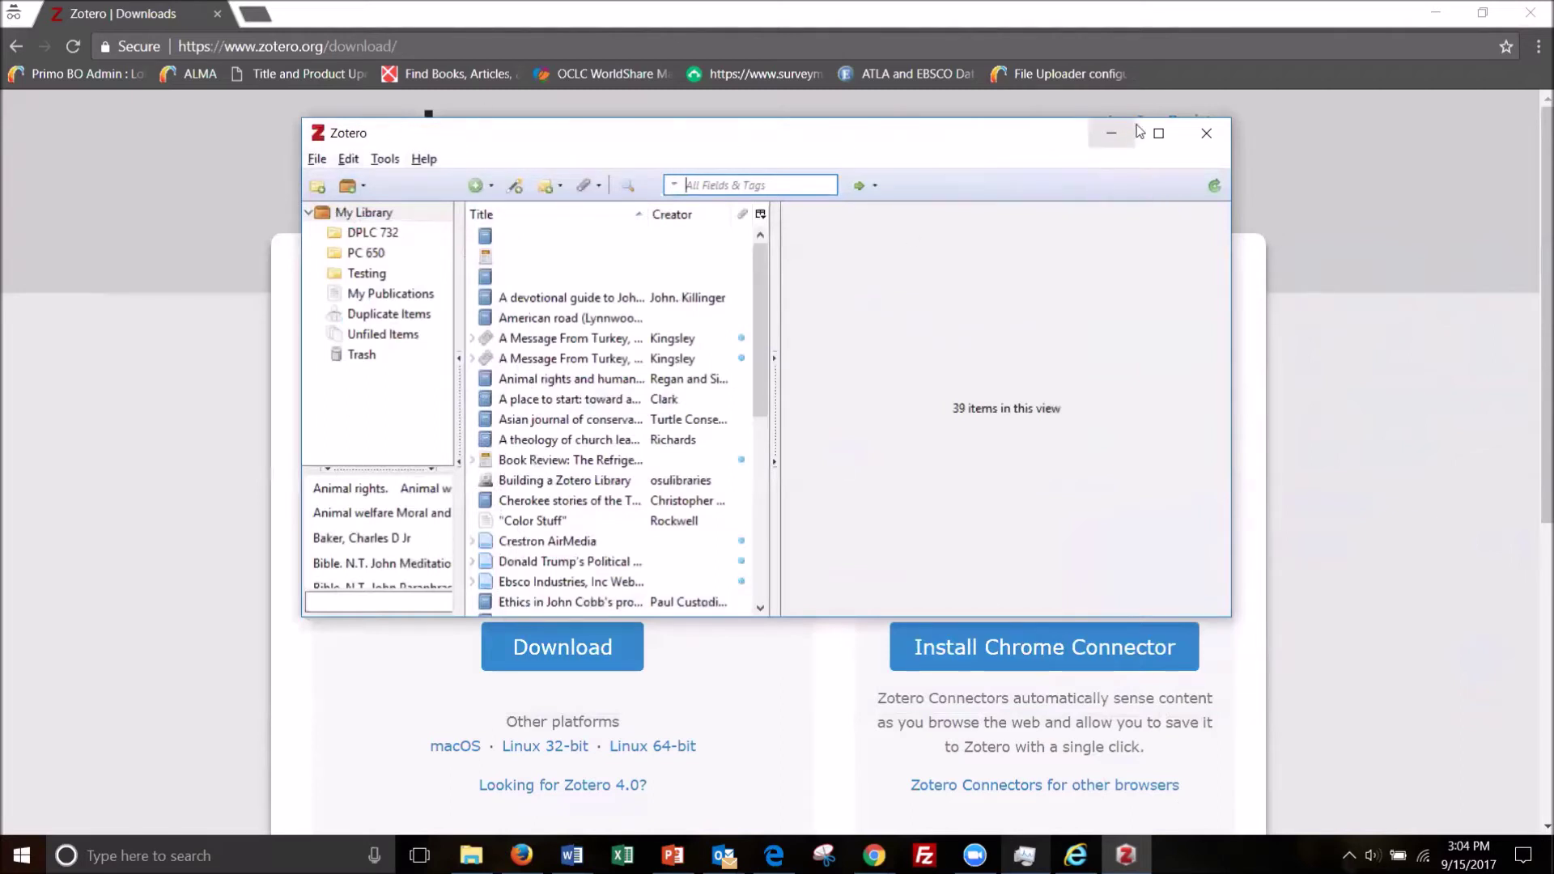
Bring Chrome forward and look through its main menu without choosing anything.
click(1324, 24)
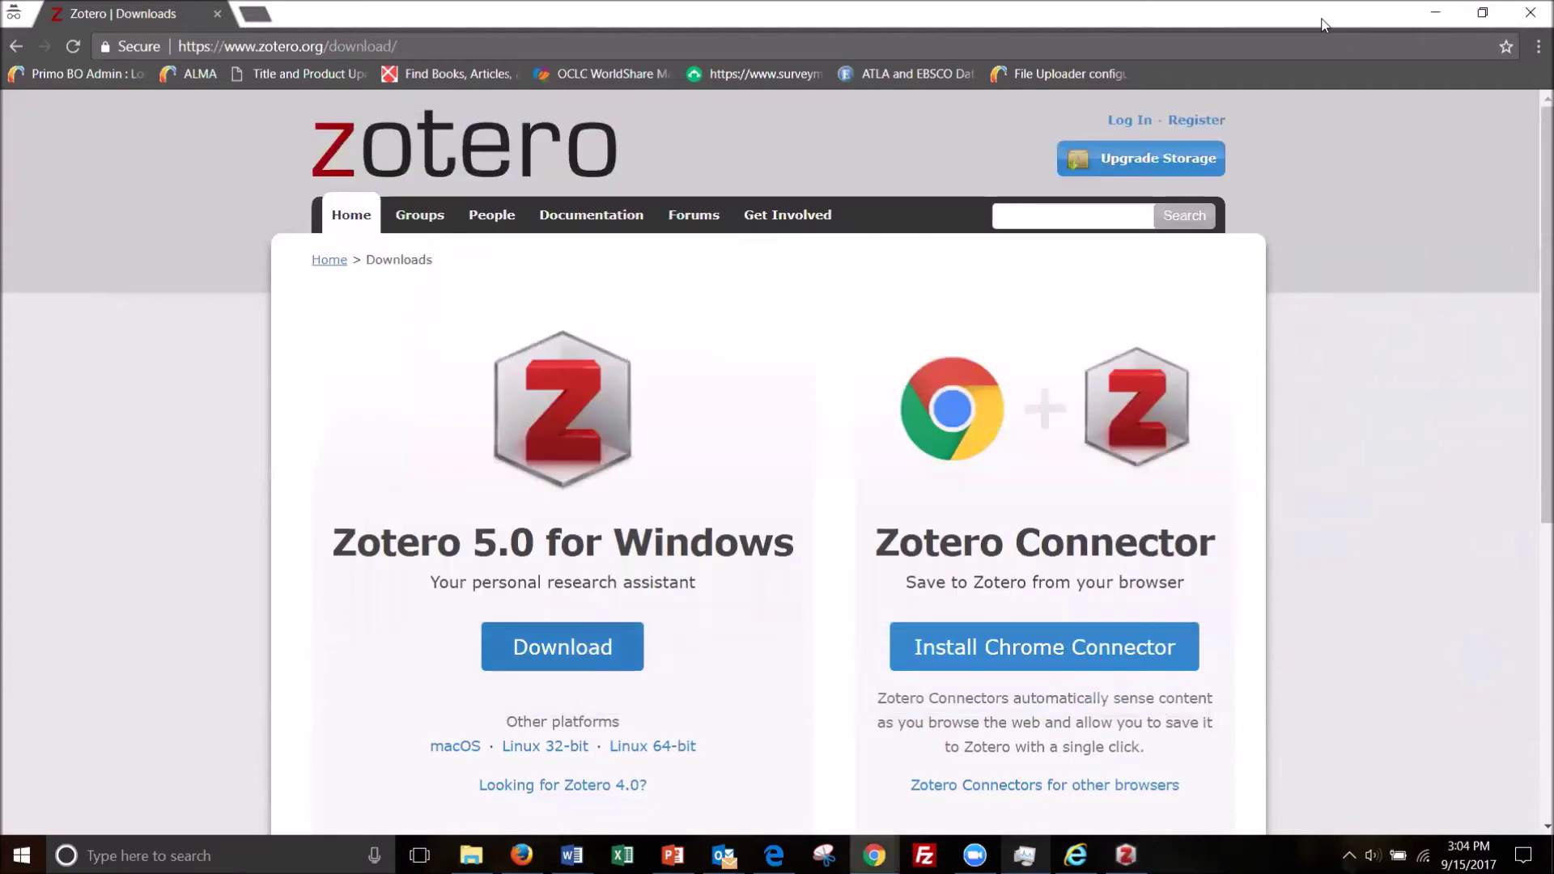
click(1535, 48)
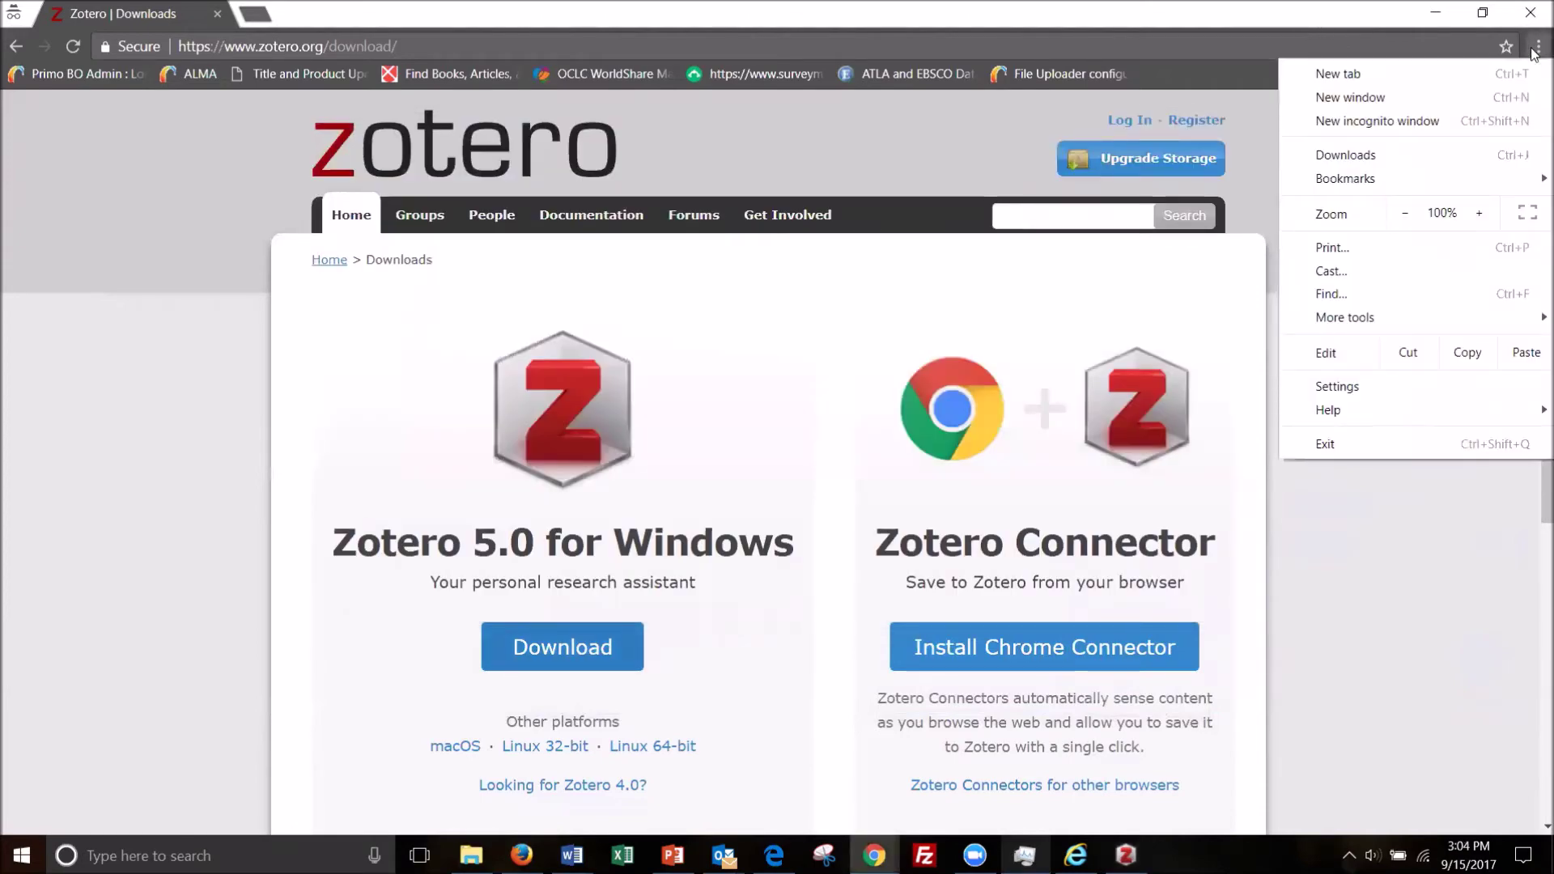
scroll(1327, 712, down, 3)
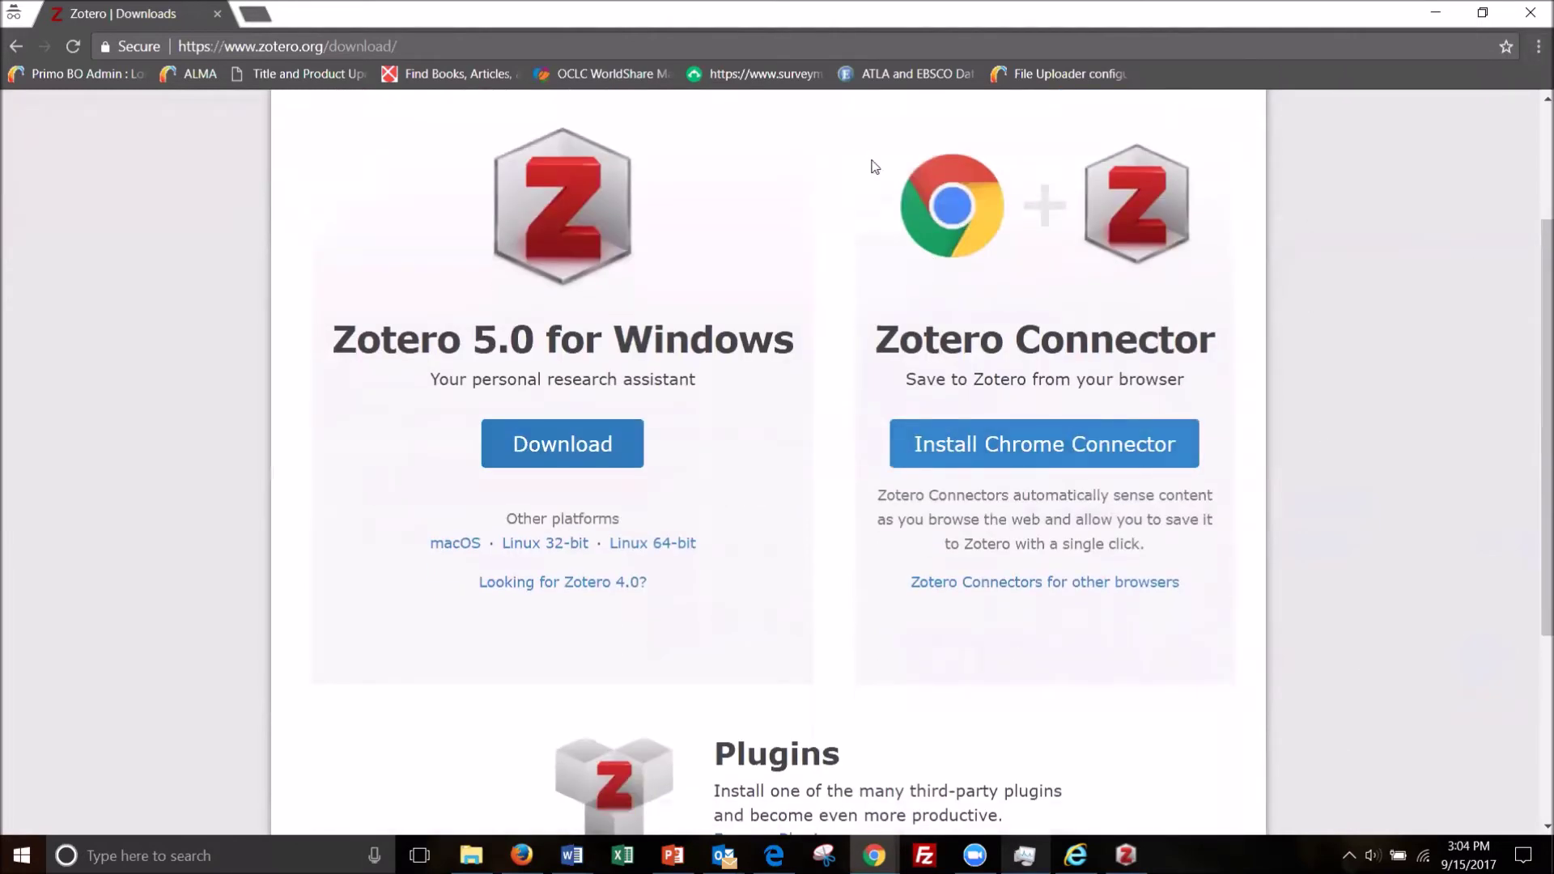
scroll(1435, 410, up, 3)
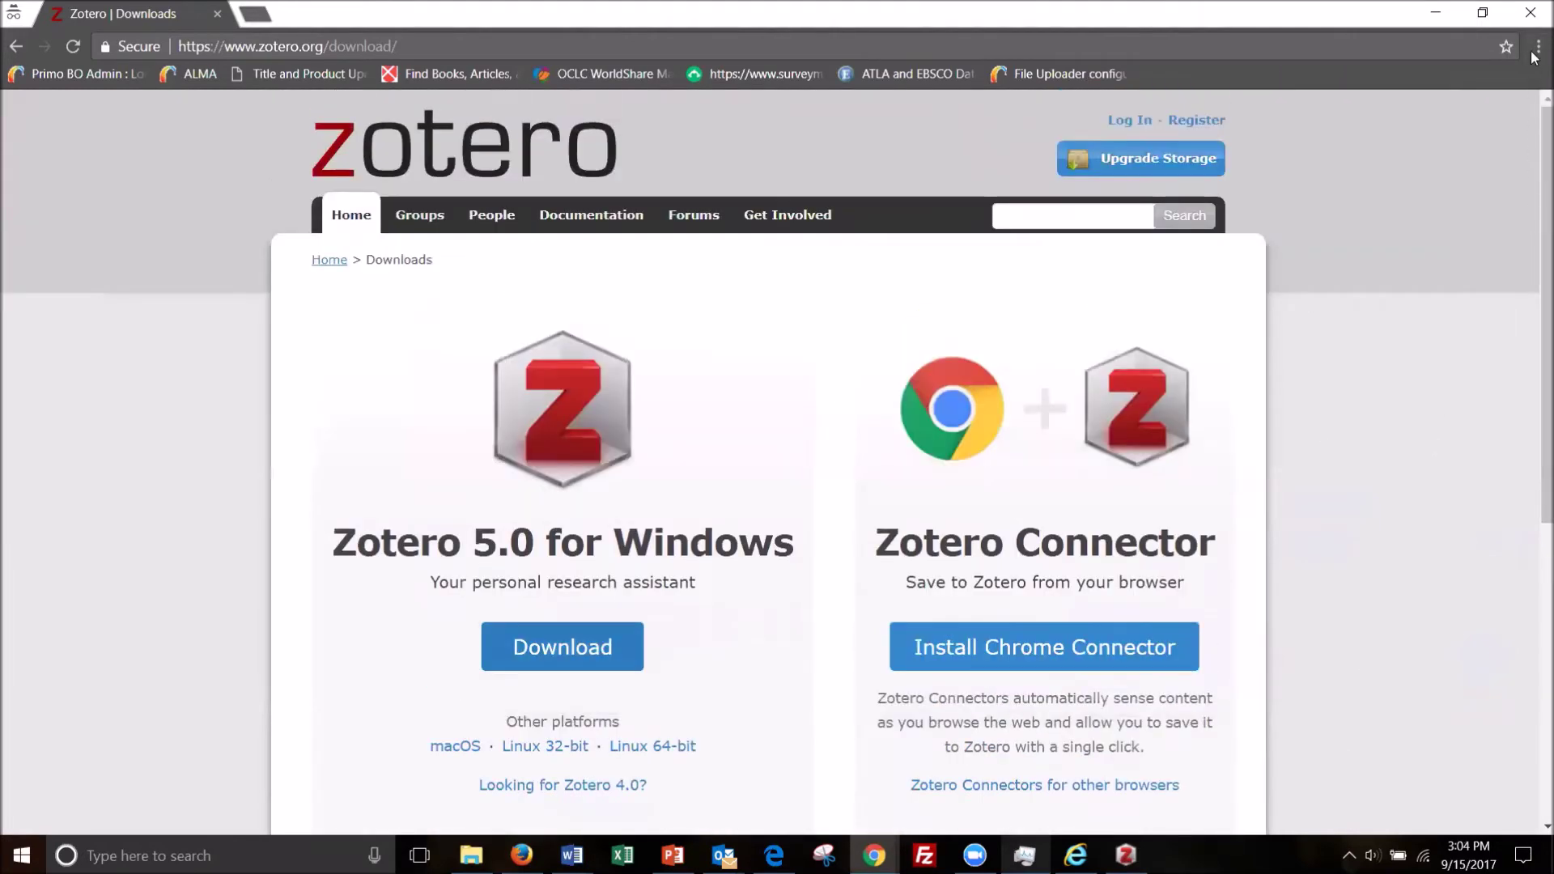
click(1539, 46)
mouse_move(1477, 325)
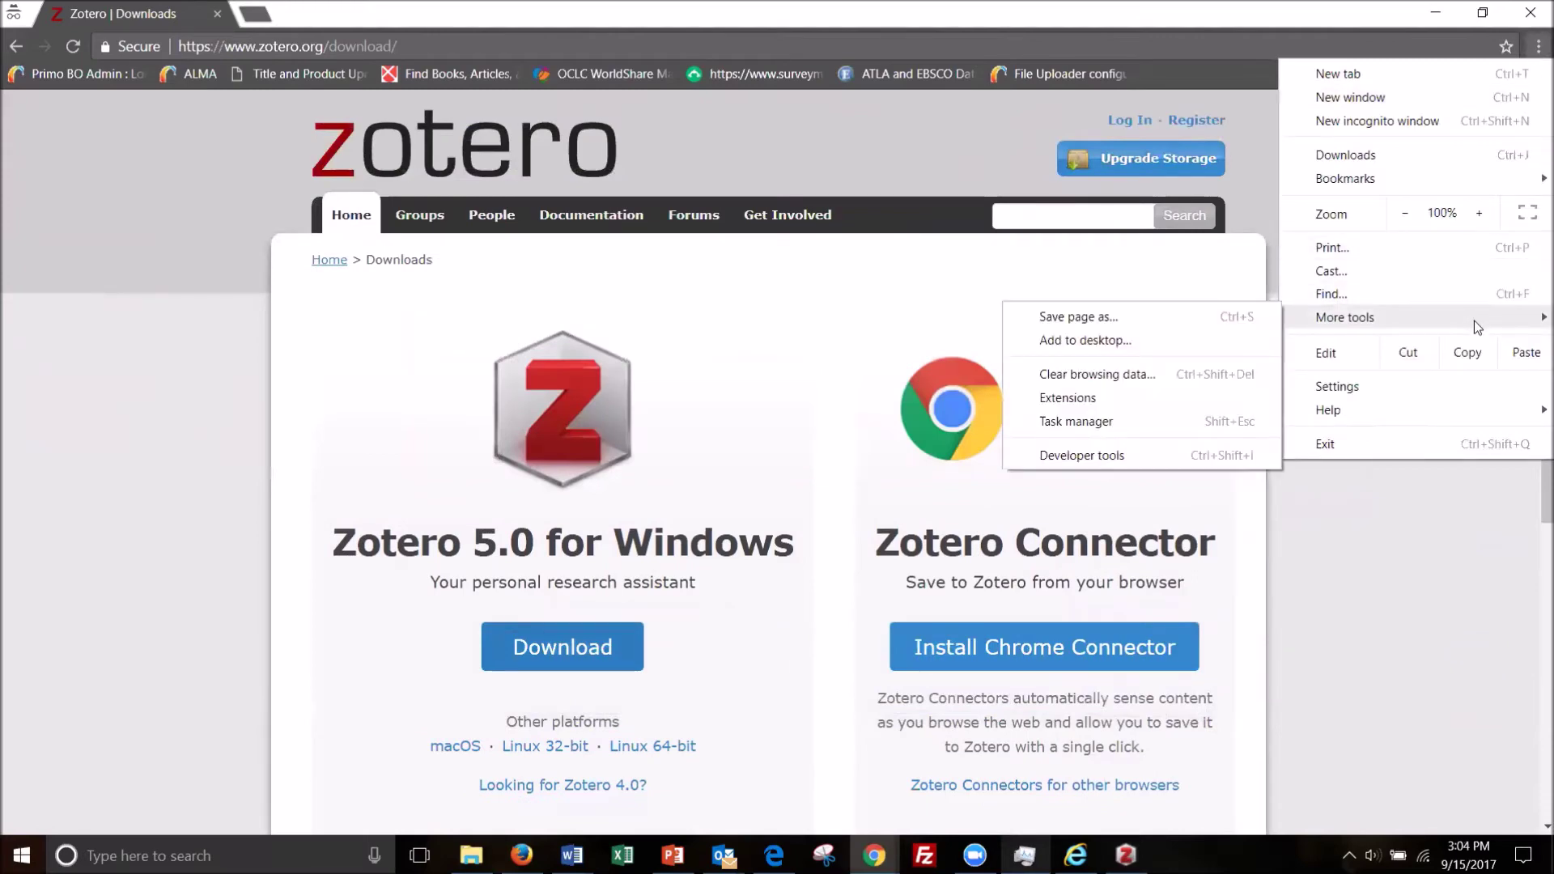
click(1382, 614)
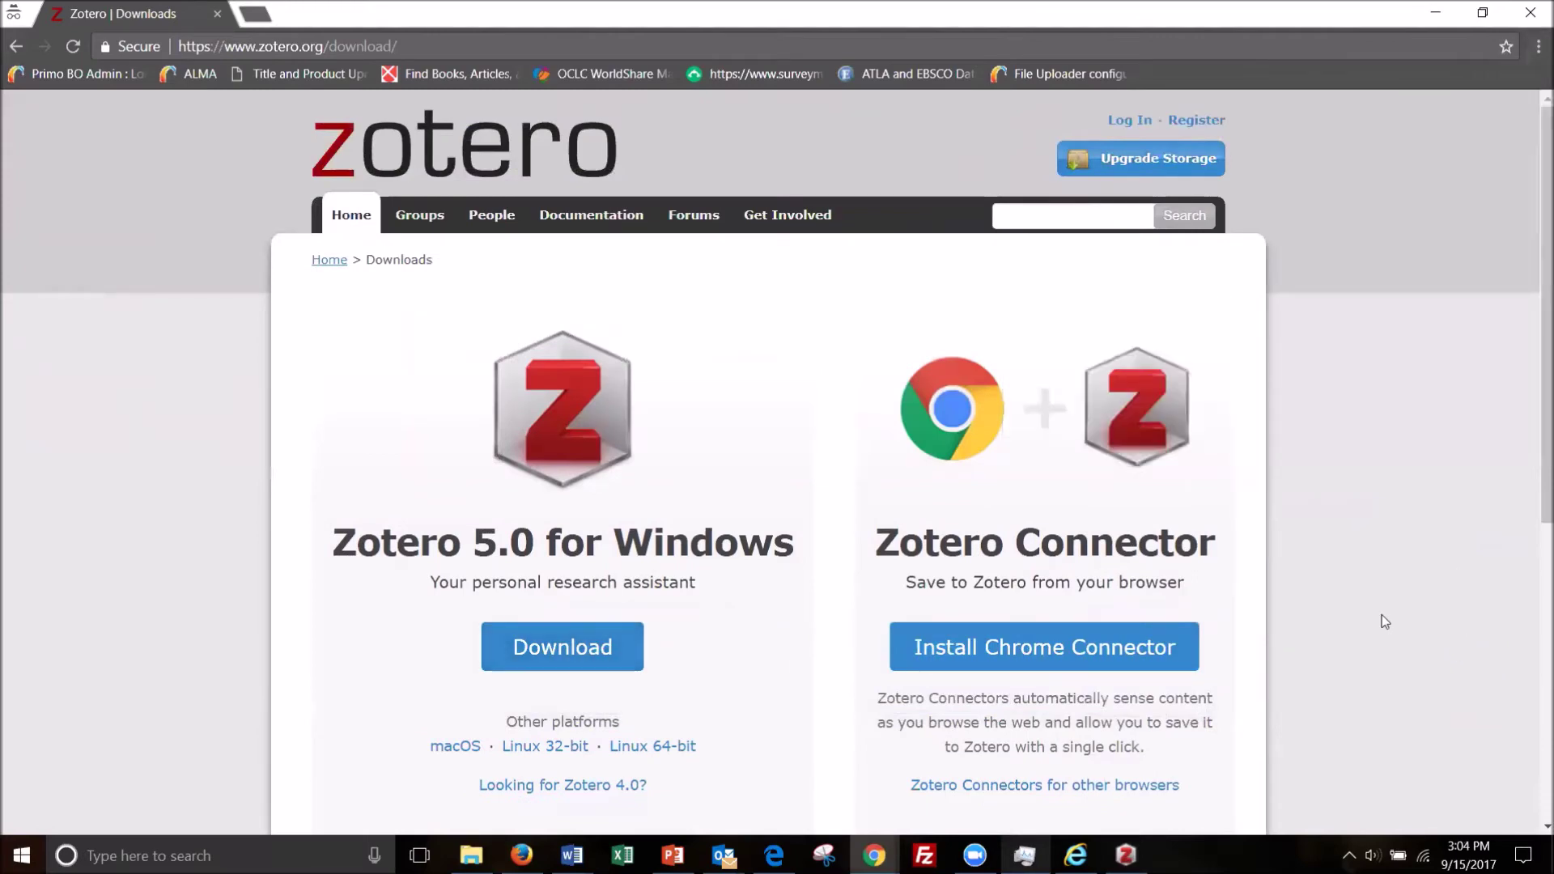
Install the Chrome Connector from the downloads page, confirming Add extension.
click(1009, 647)
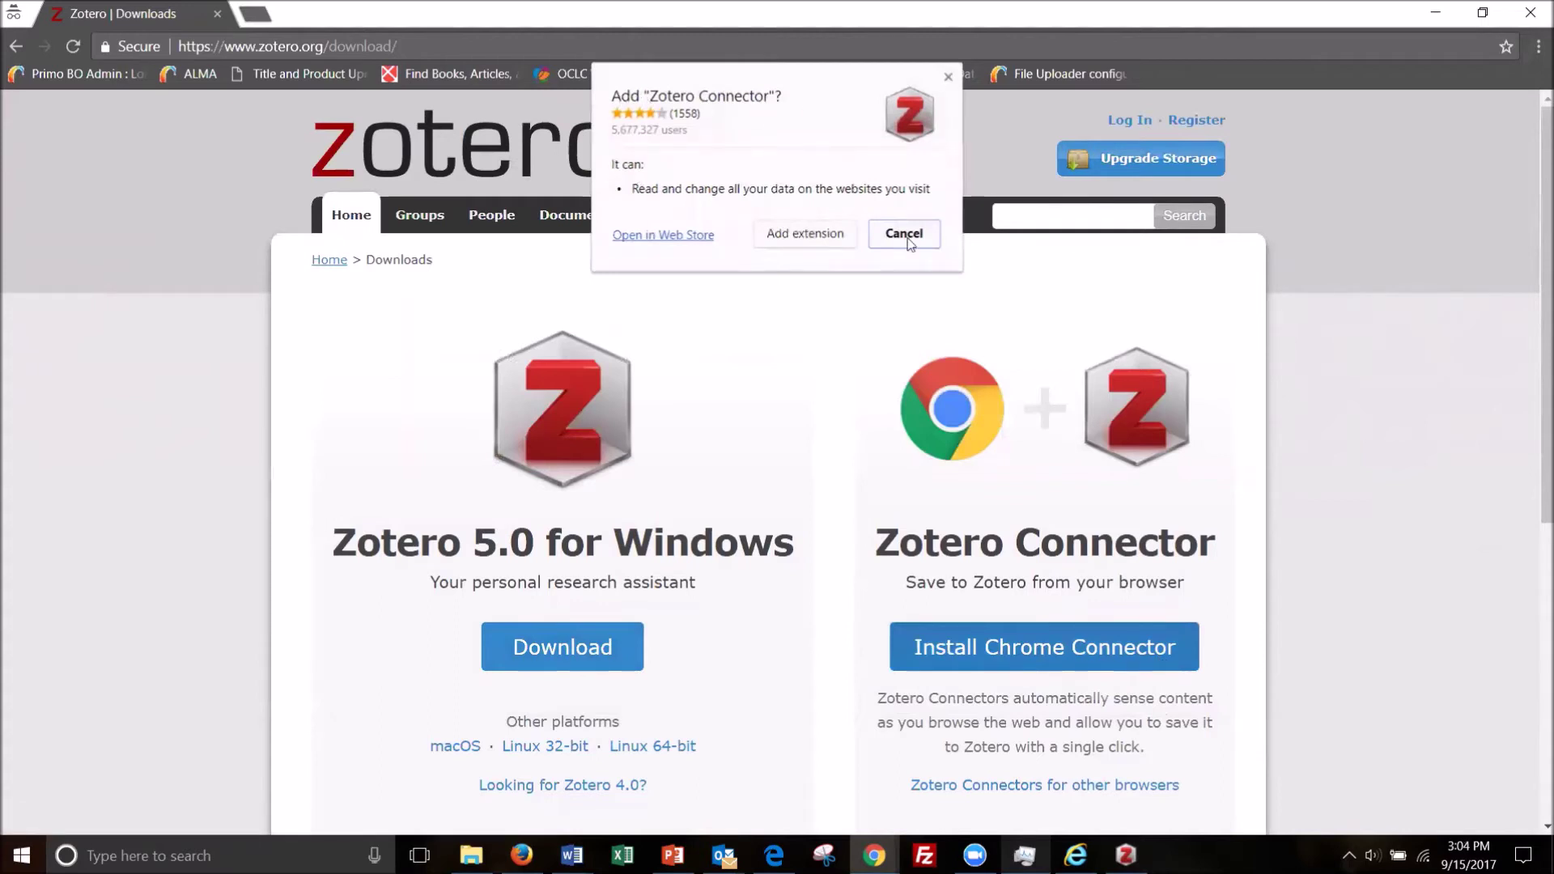
click(804, 234)
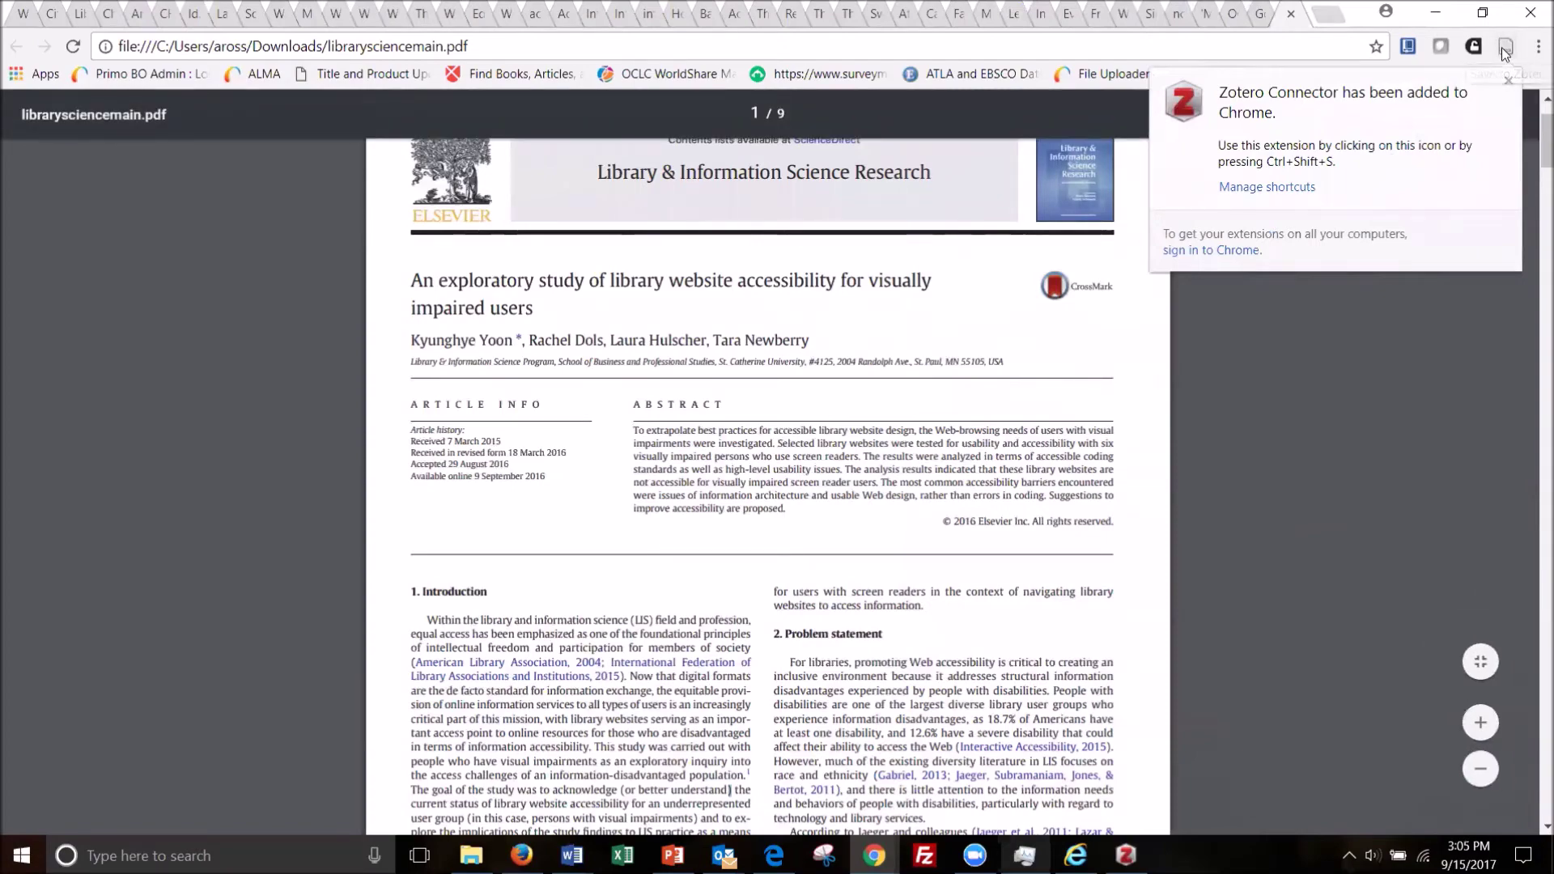
scroll(953, 172, up, 2)
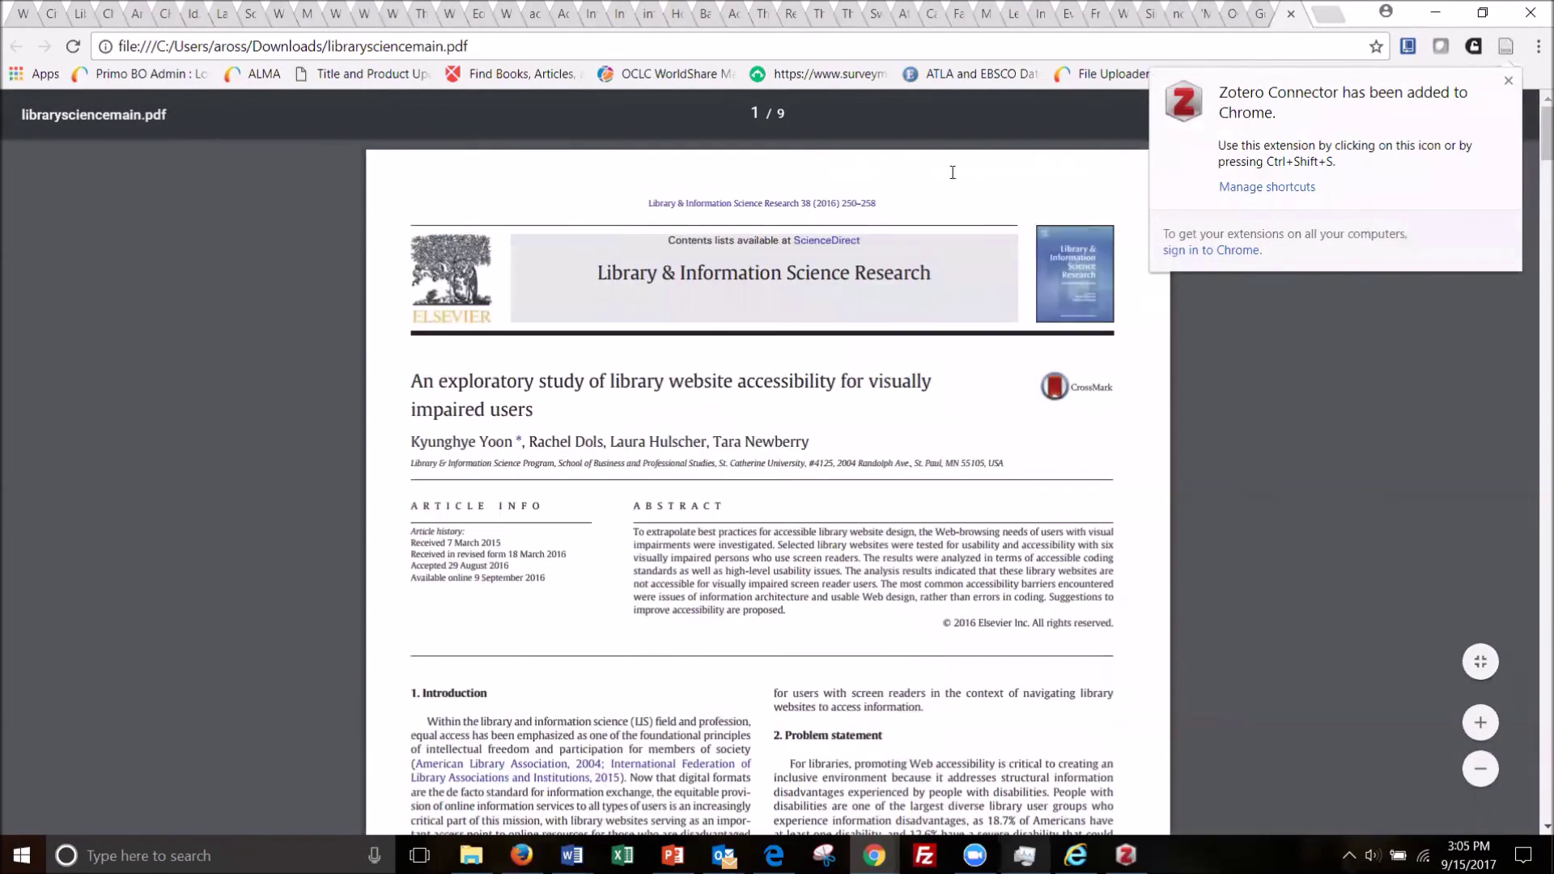
click(427, 50)
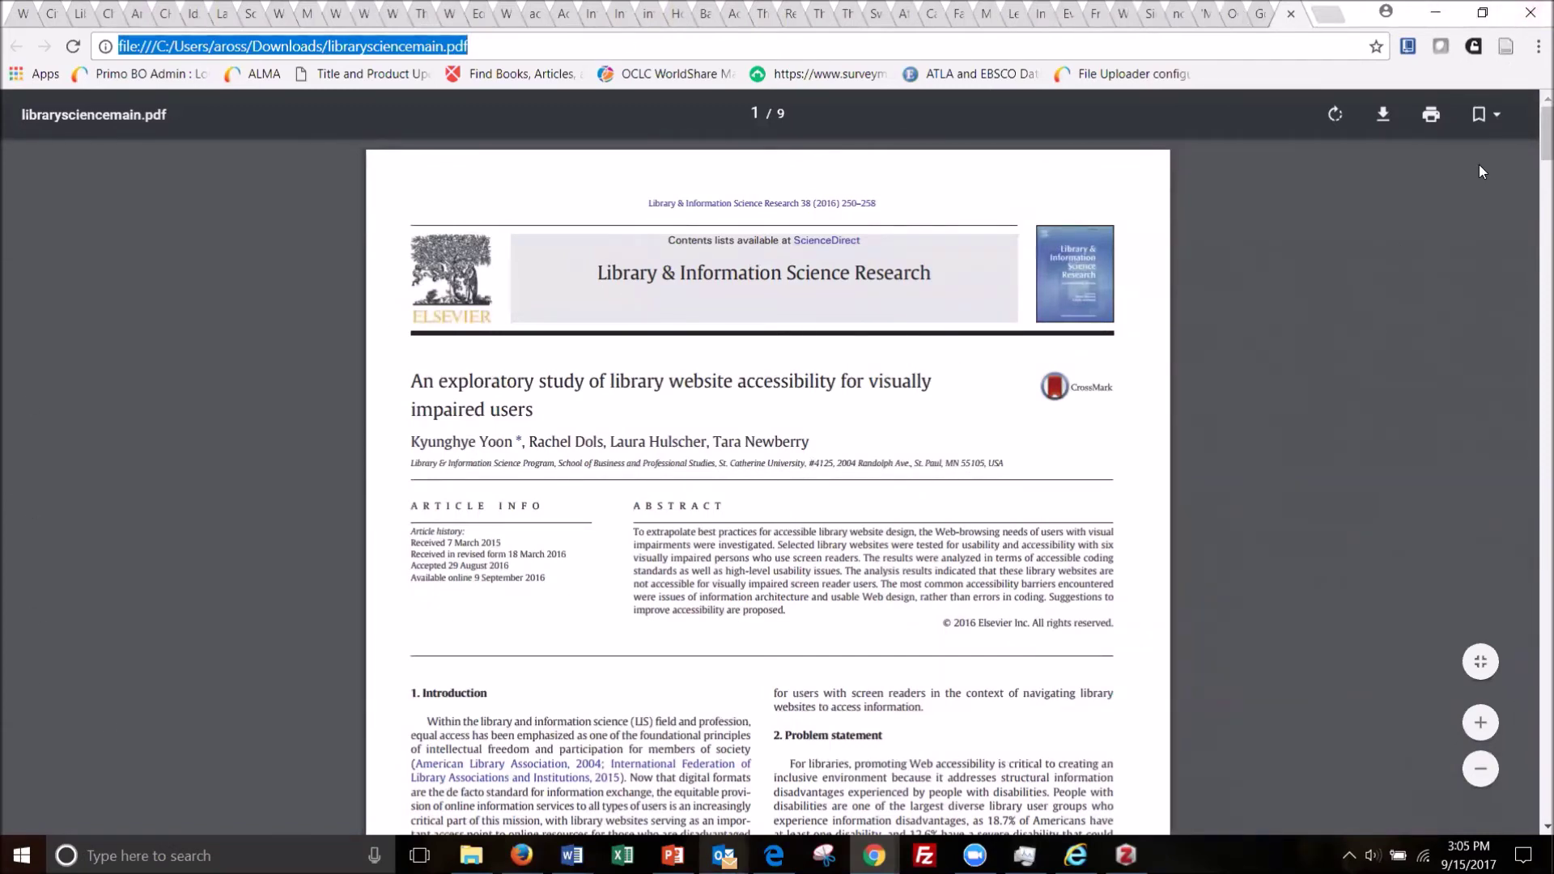
scroll(1479, 171, down, 8)
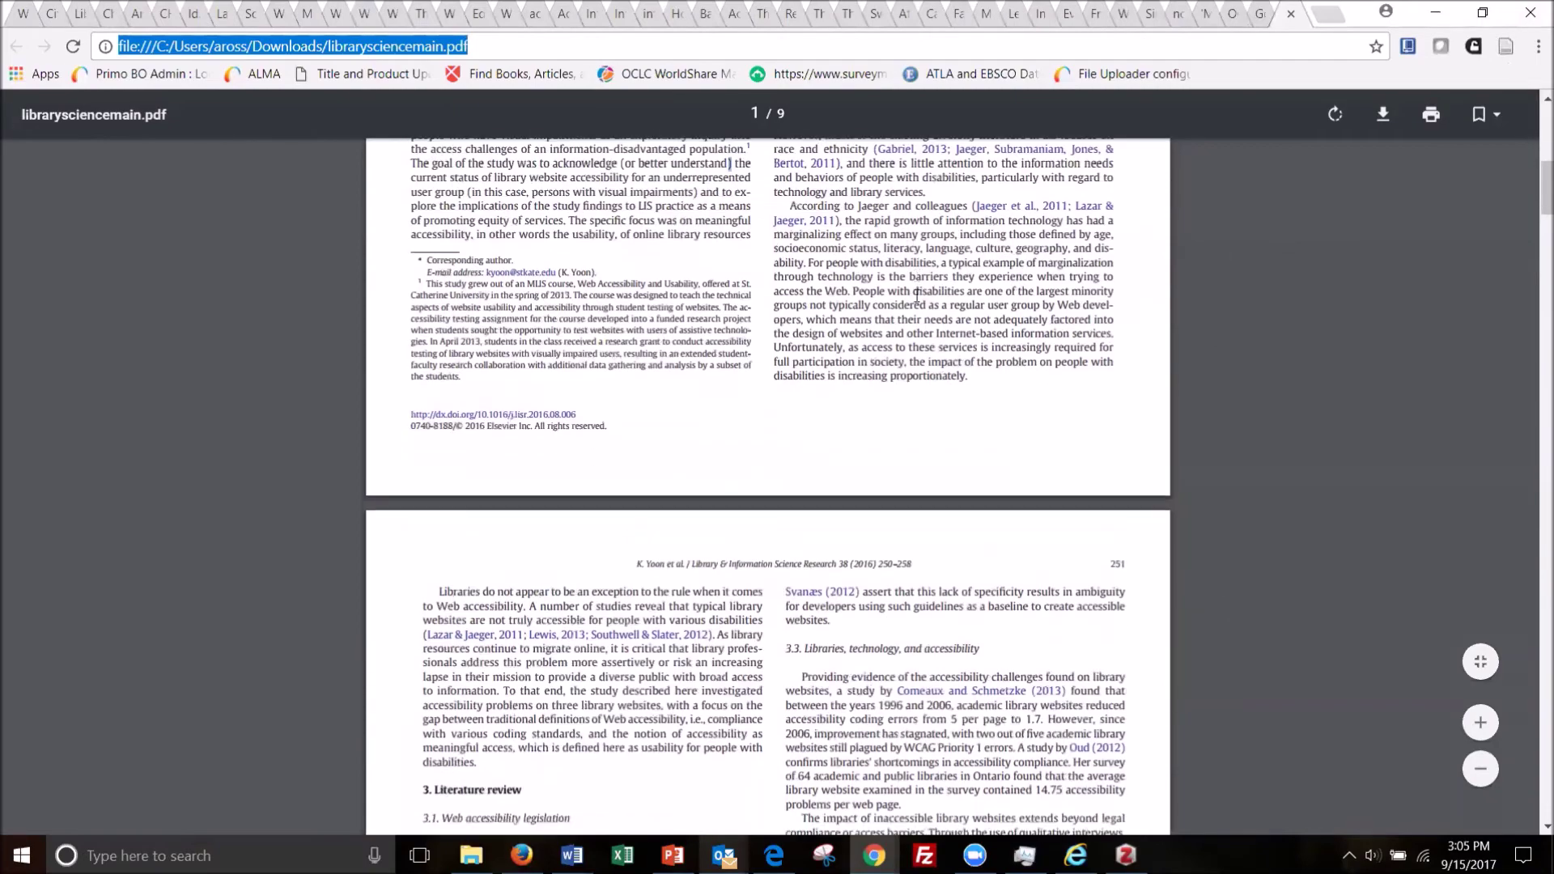
scroll(1457, 145, up, 8)
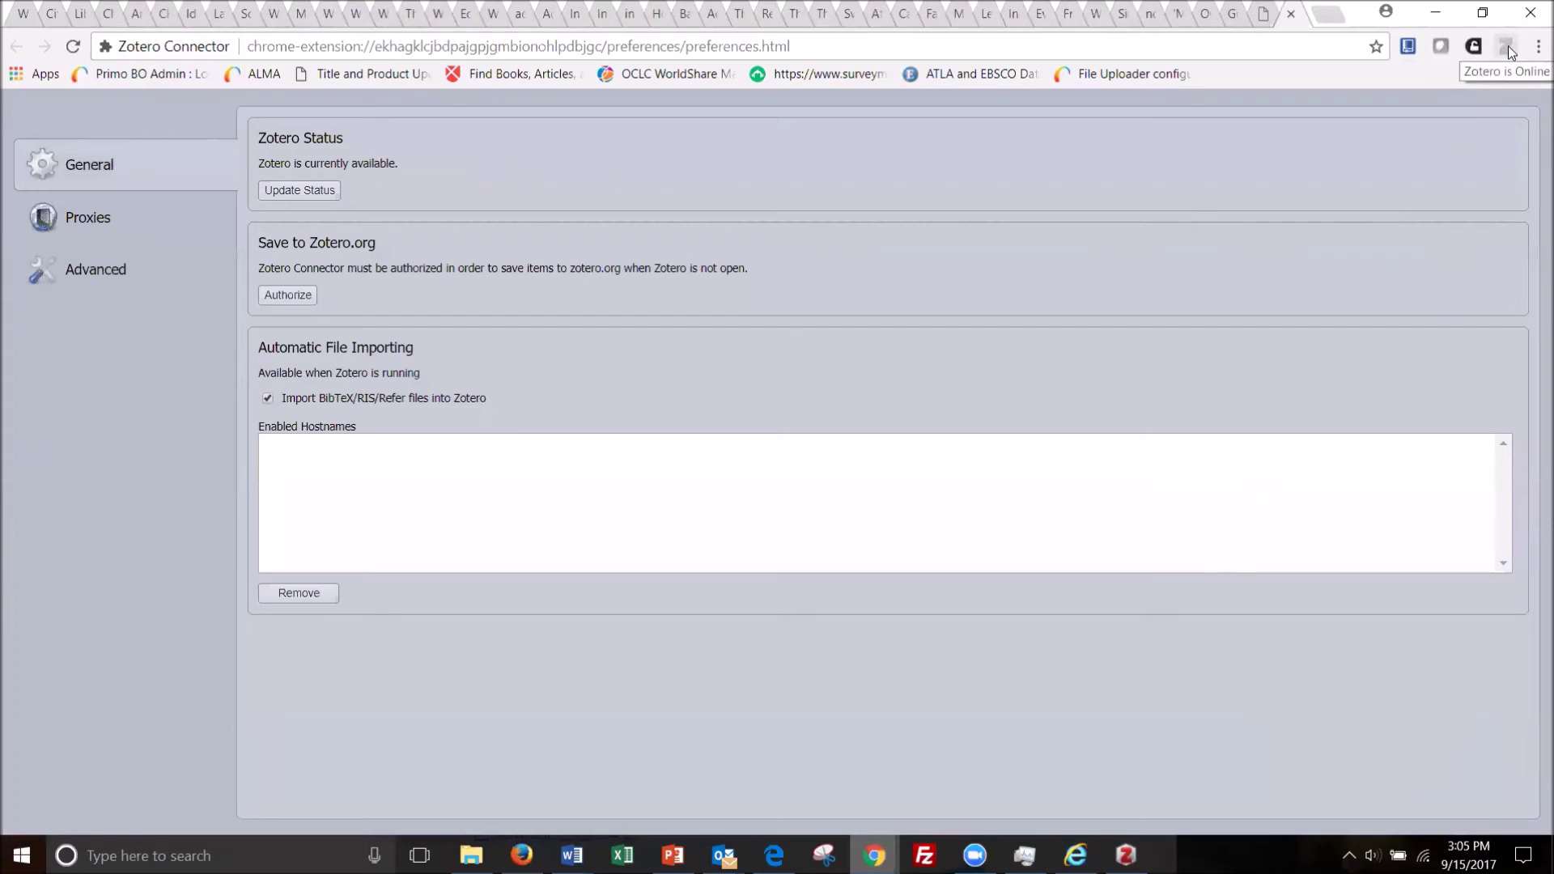
Update the connector status, authorize with Accept Defaults on the New Private Key page, and close preferences.
click(314, 191)
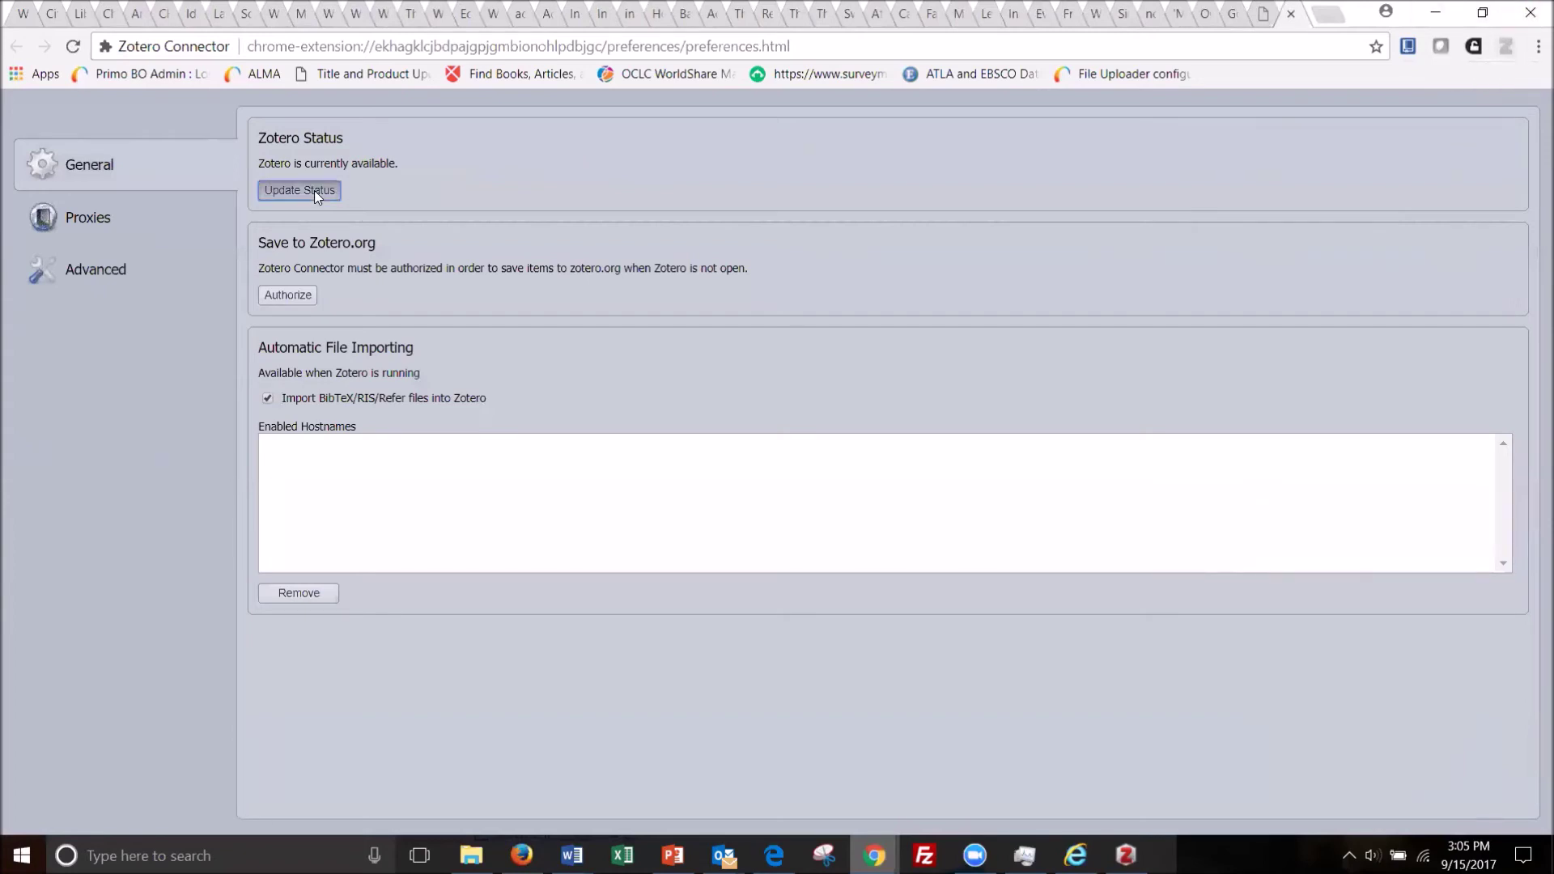
click(288, 296)
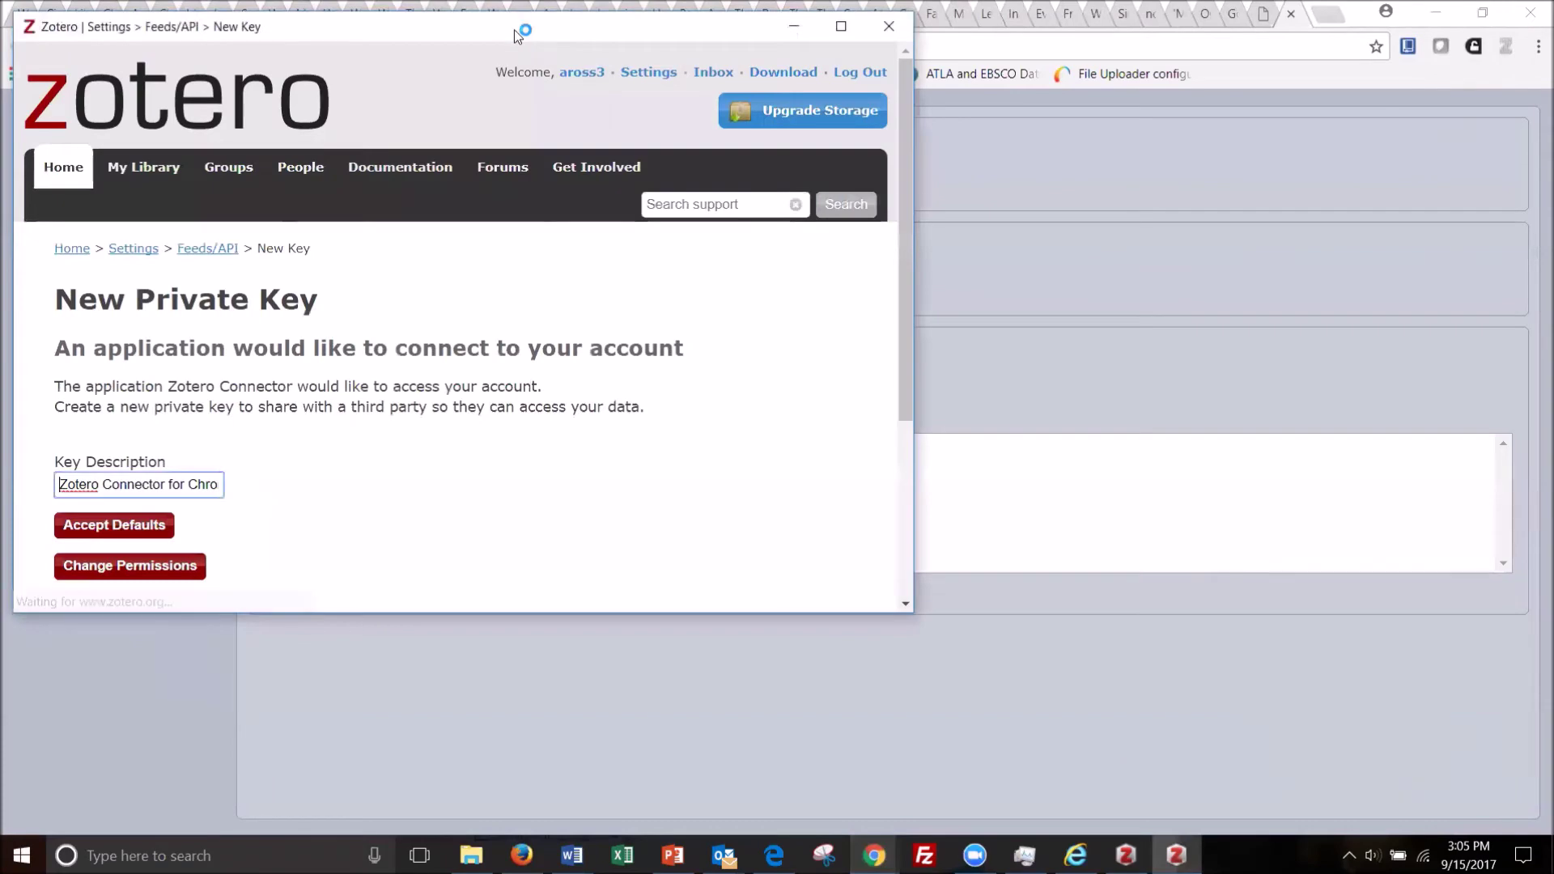
drag(517, 36, 1003, 66)
scroll(861, 547, down, 3)
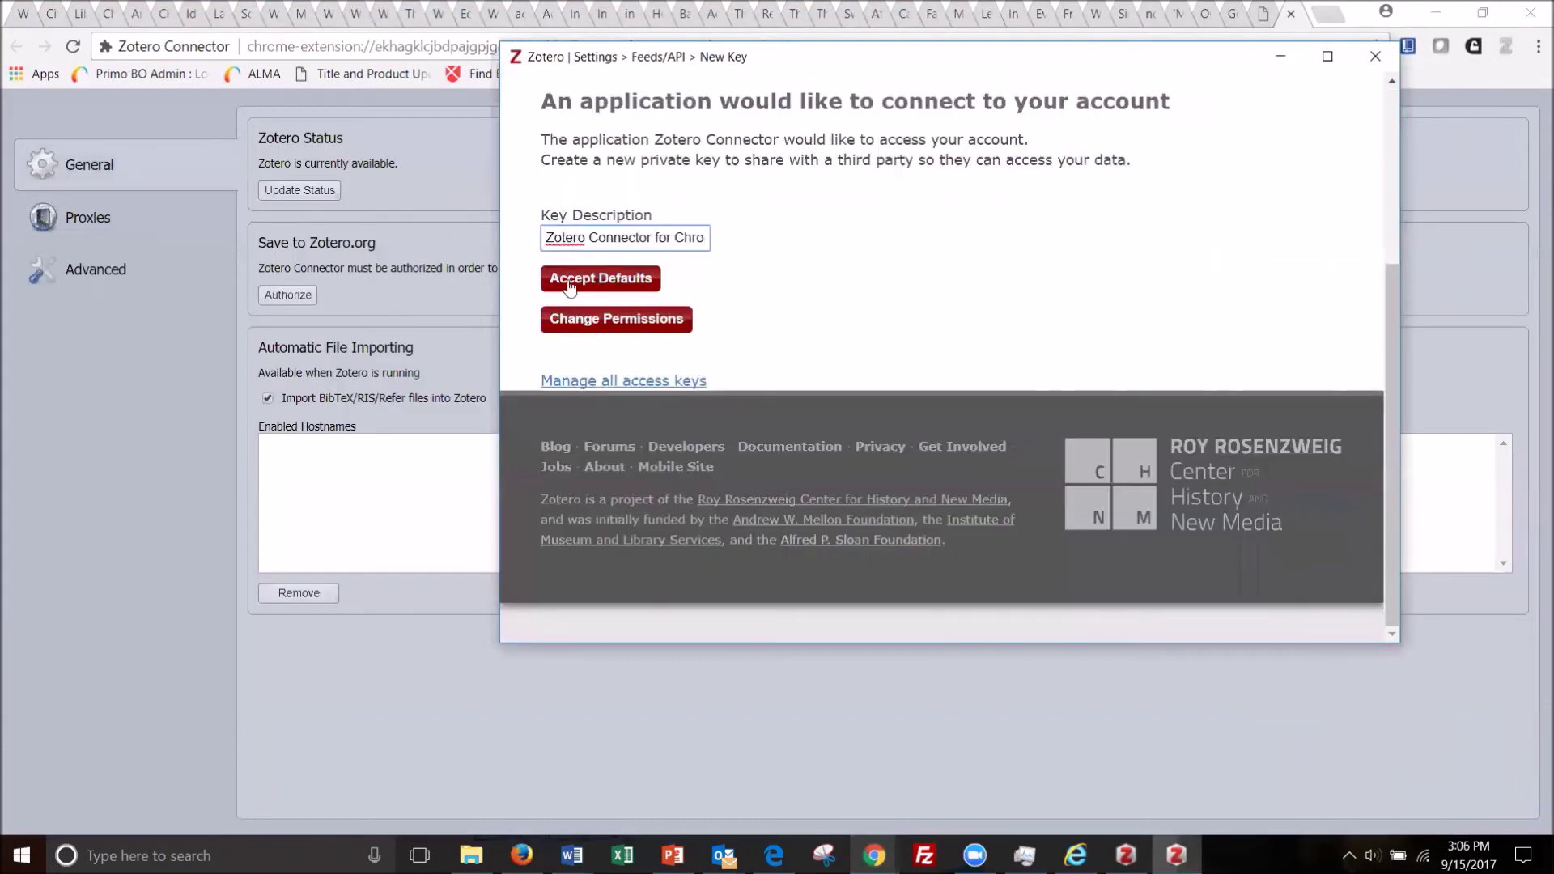
scroll(668, 261, up, 3)
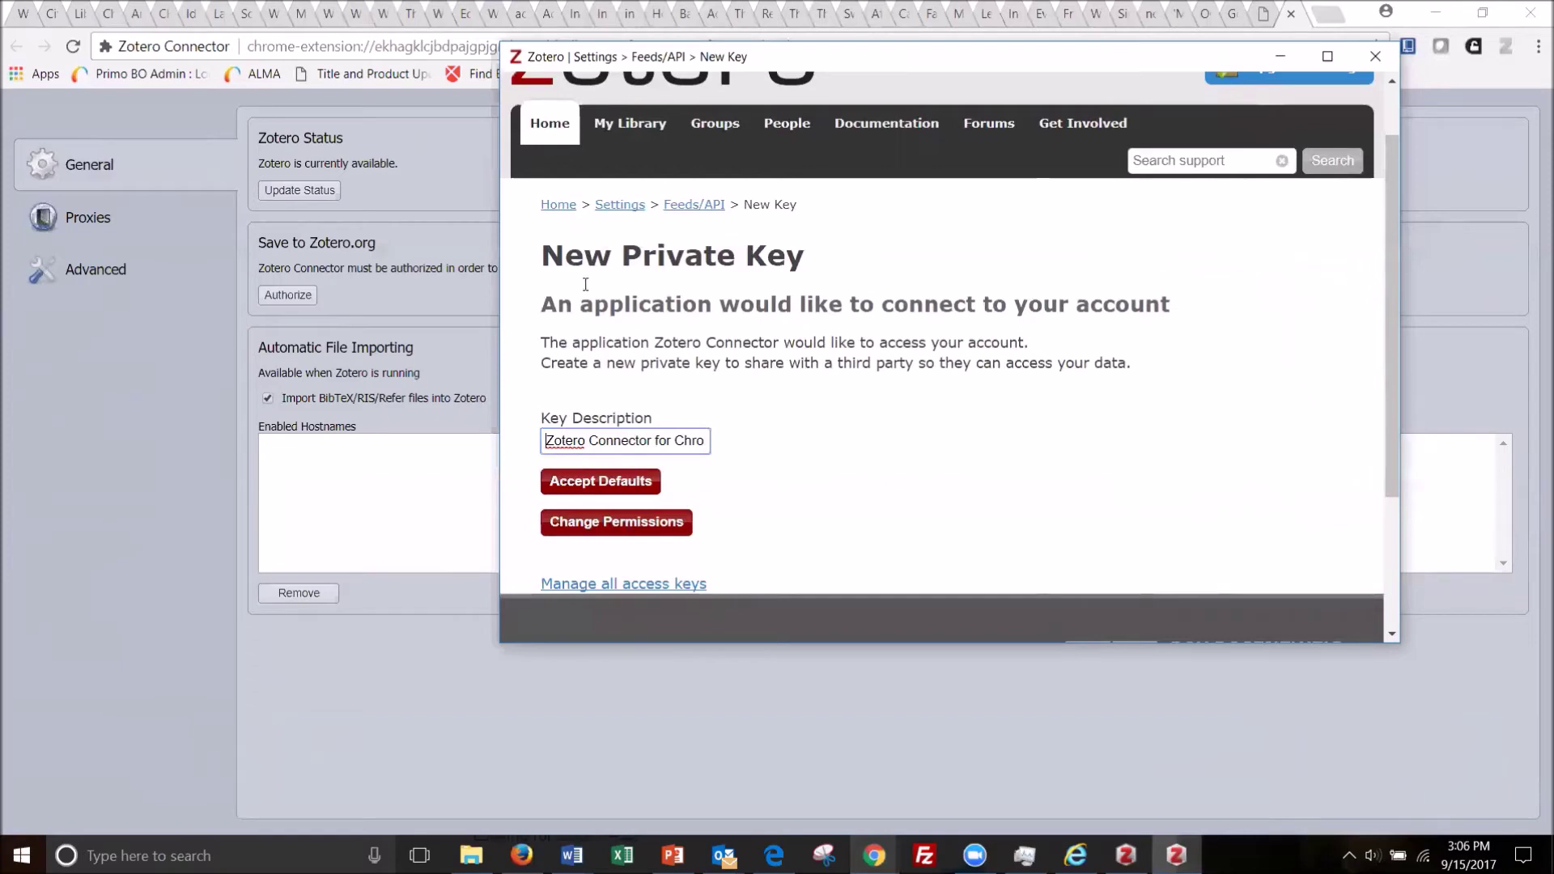
click(606, 483)
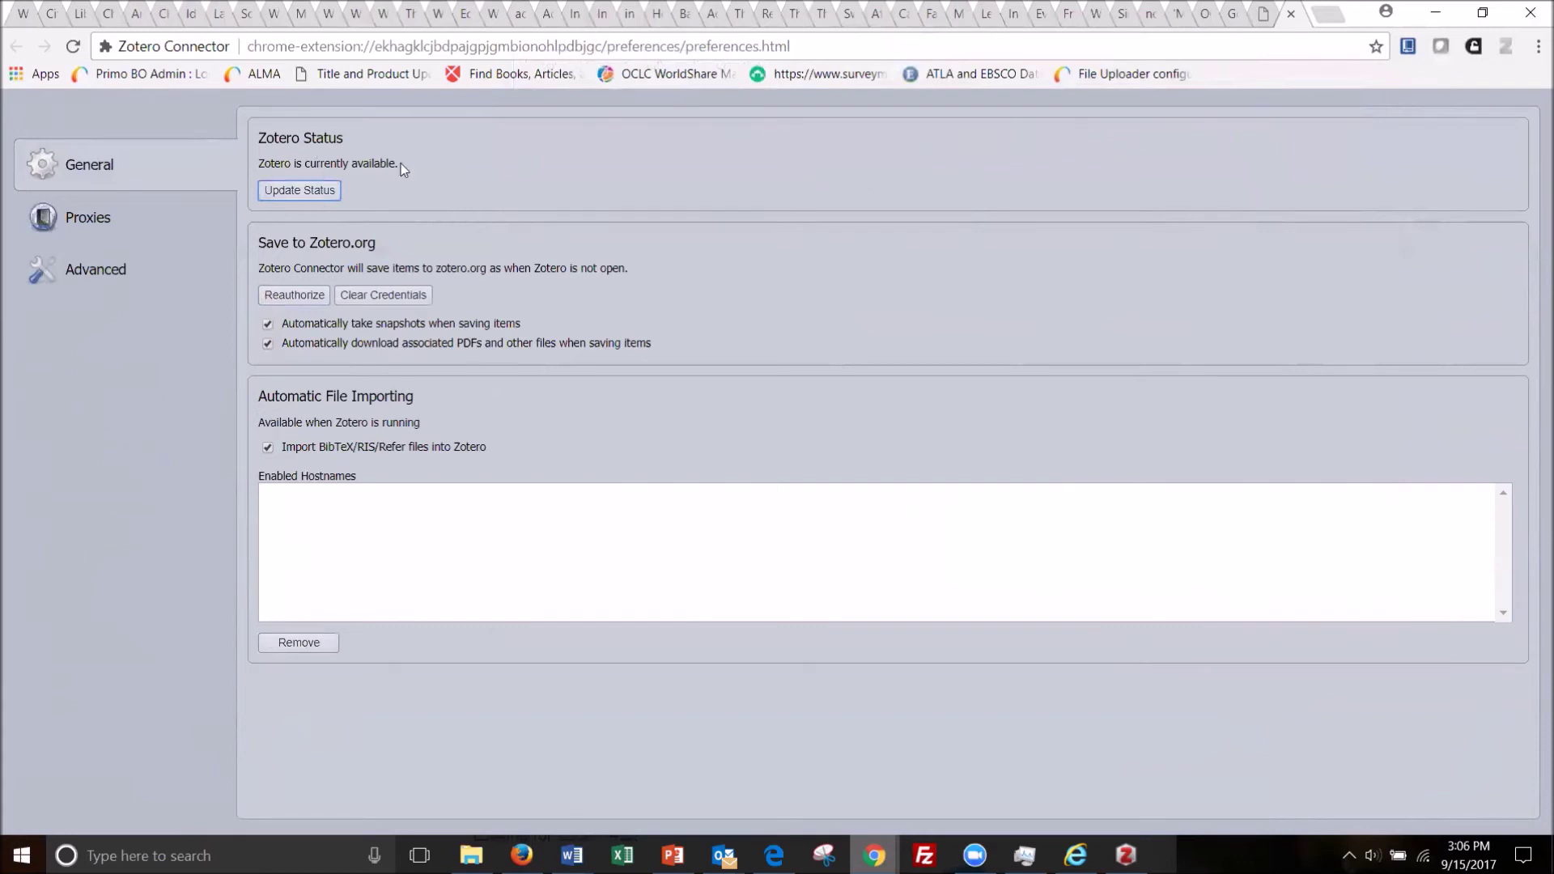
drag(403, 168, 256, 167)
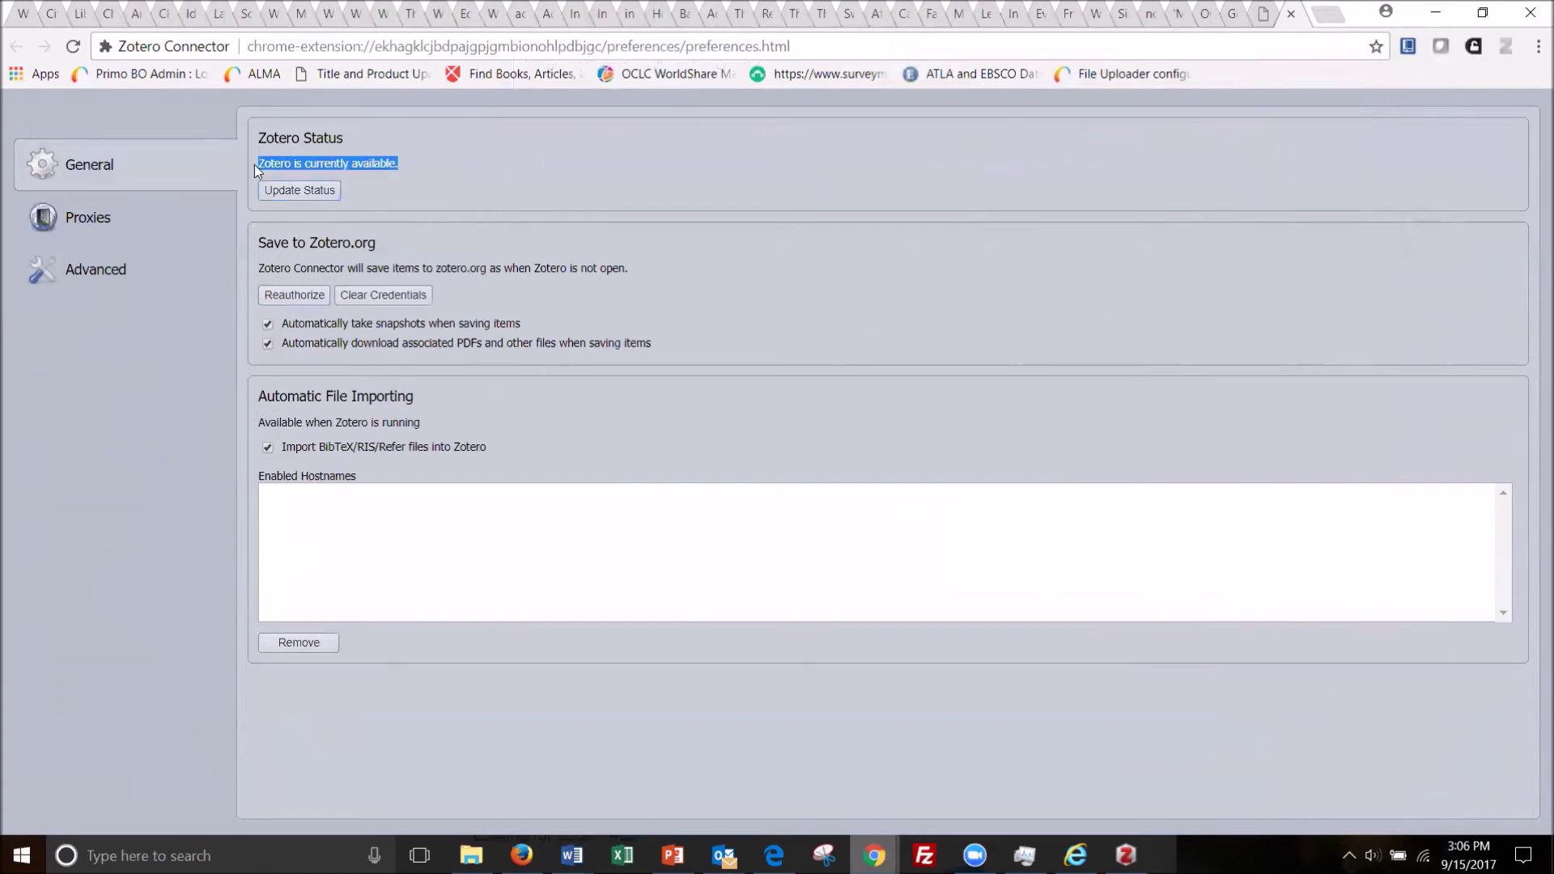
click(1290, 14)
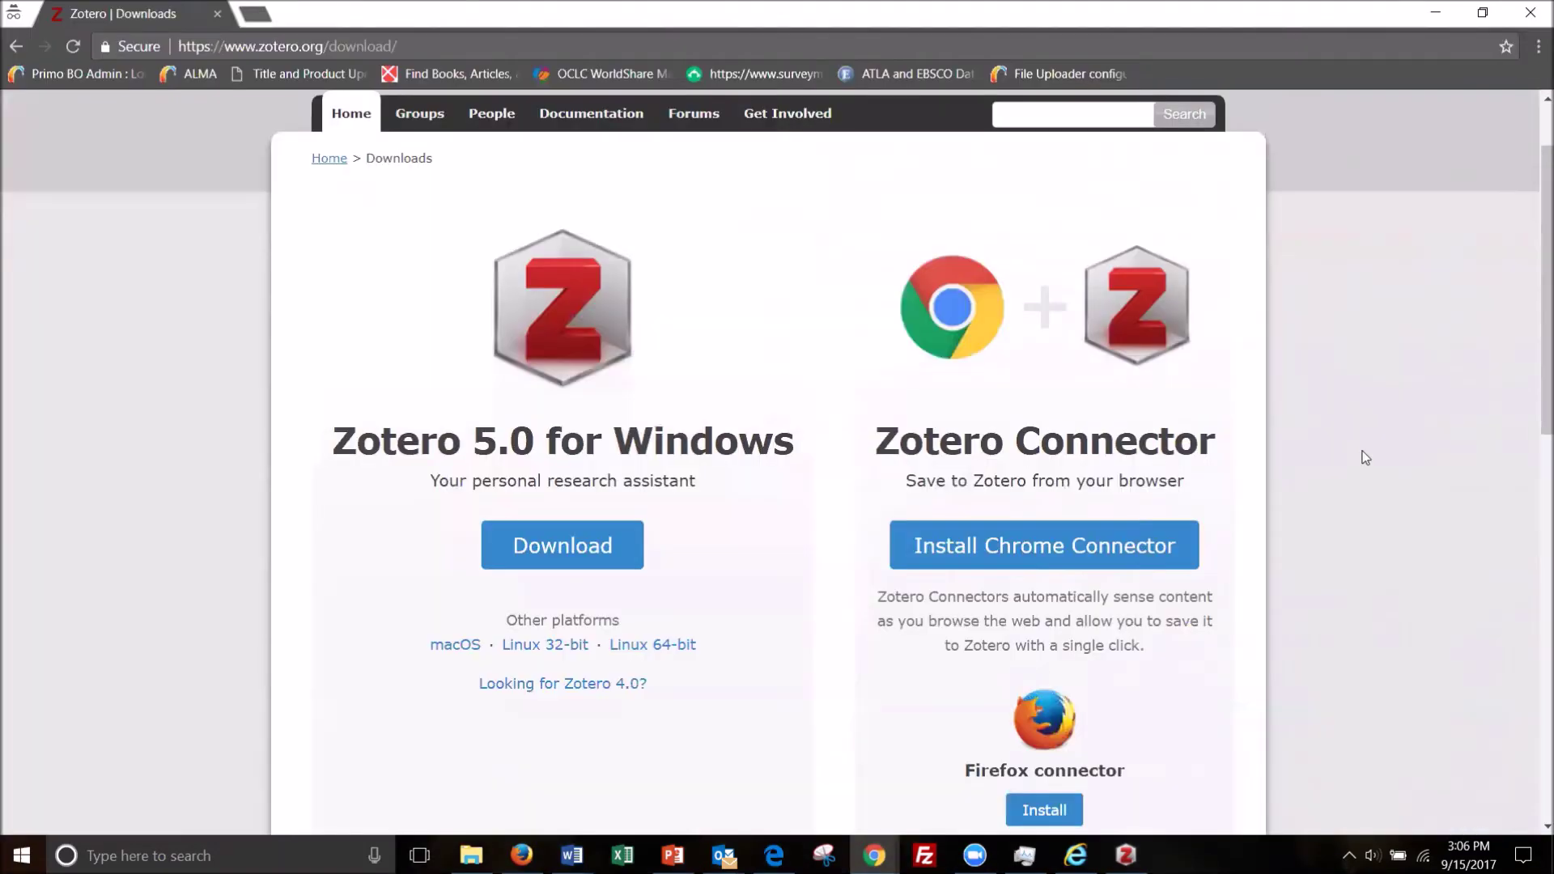
Start the Firefox connector install from the zotero.org downloads page.
scroll(1362, 450, down, 3)
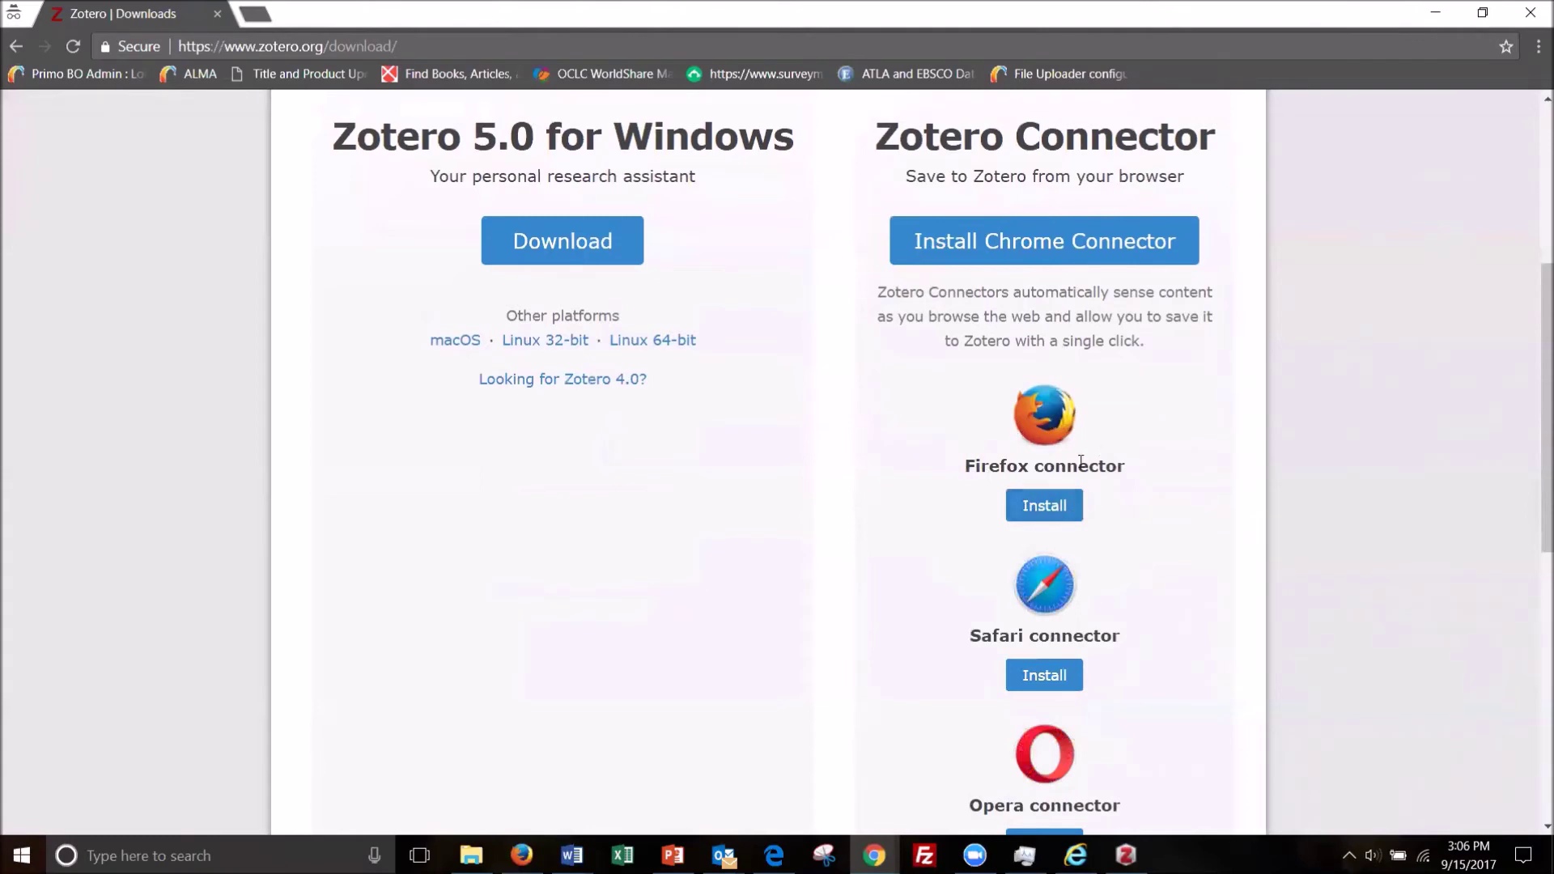
click(1049, 506)
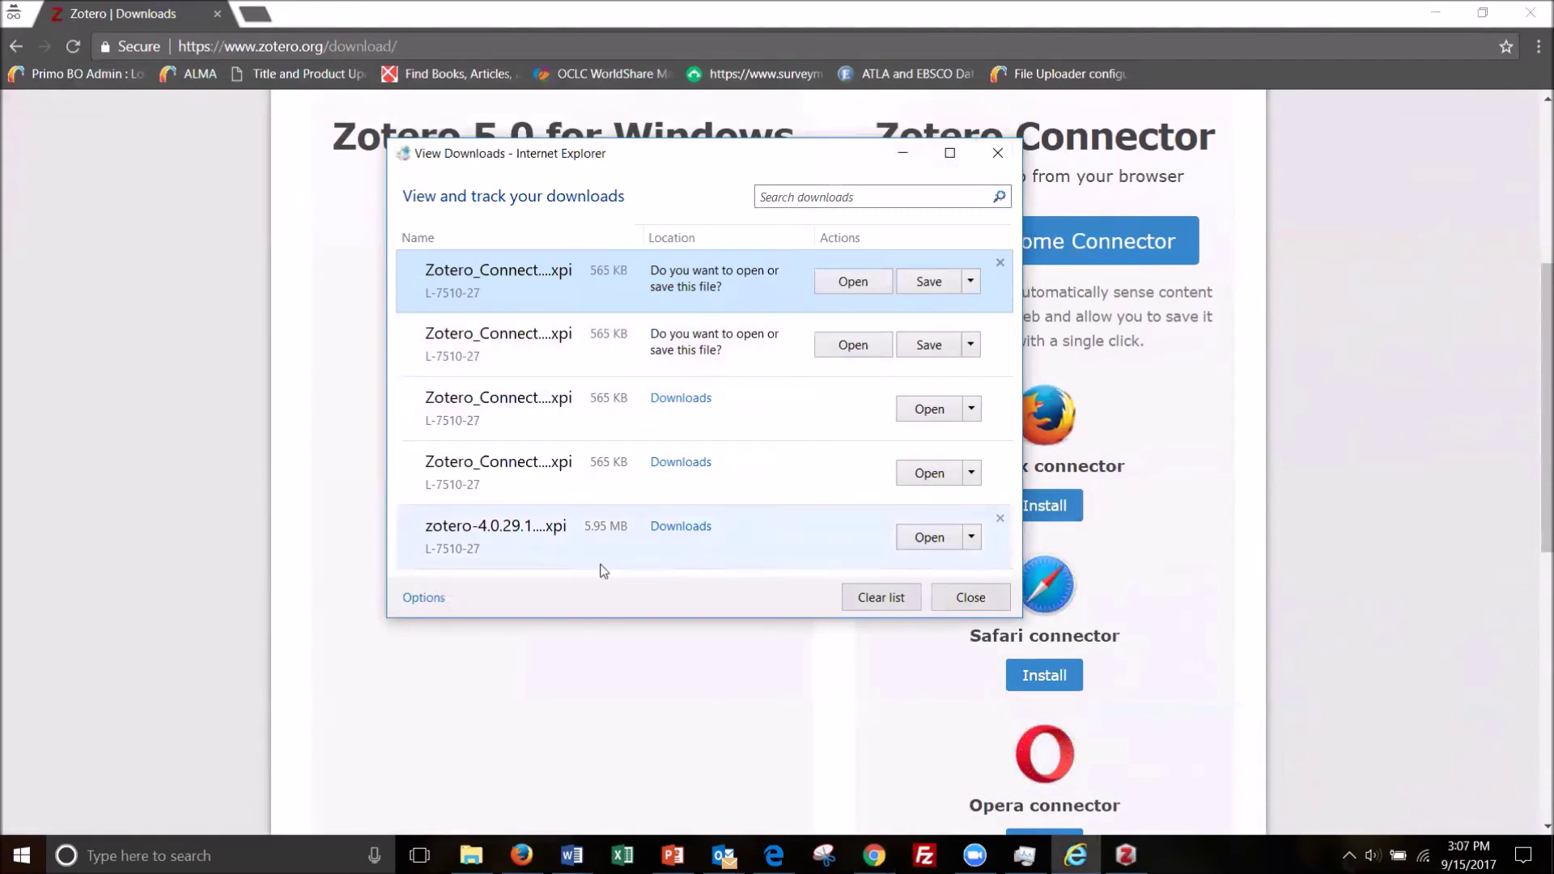
click(1000, 154)
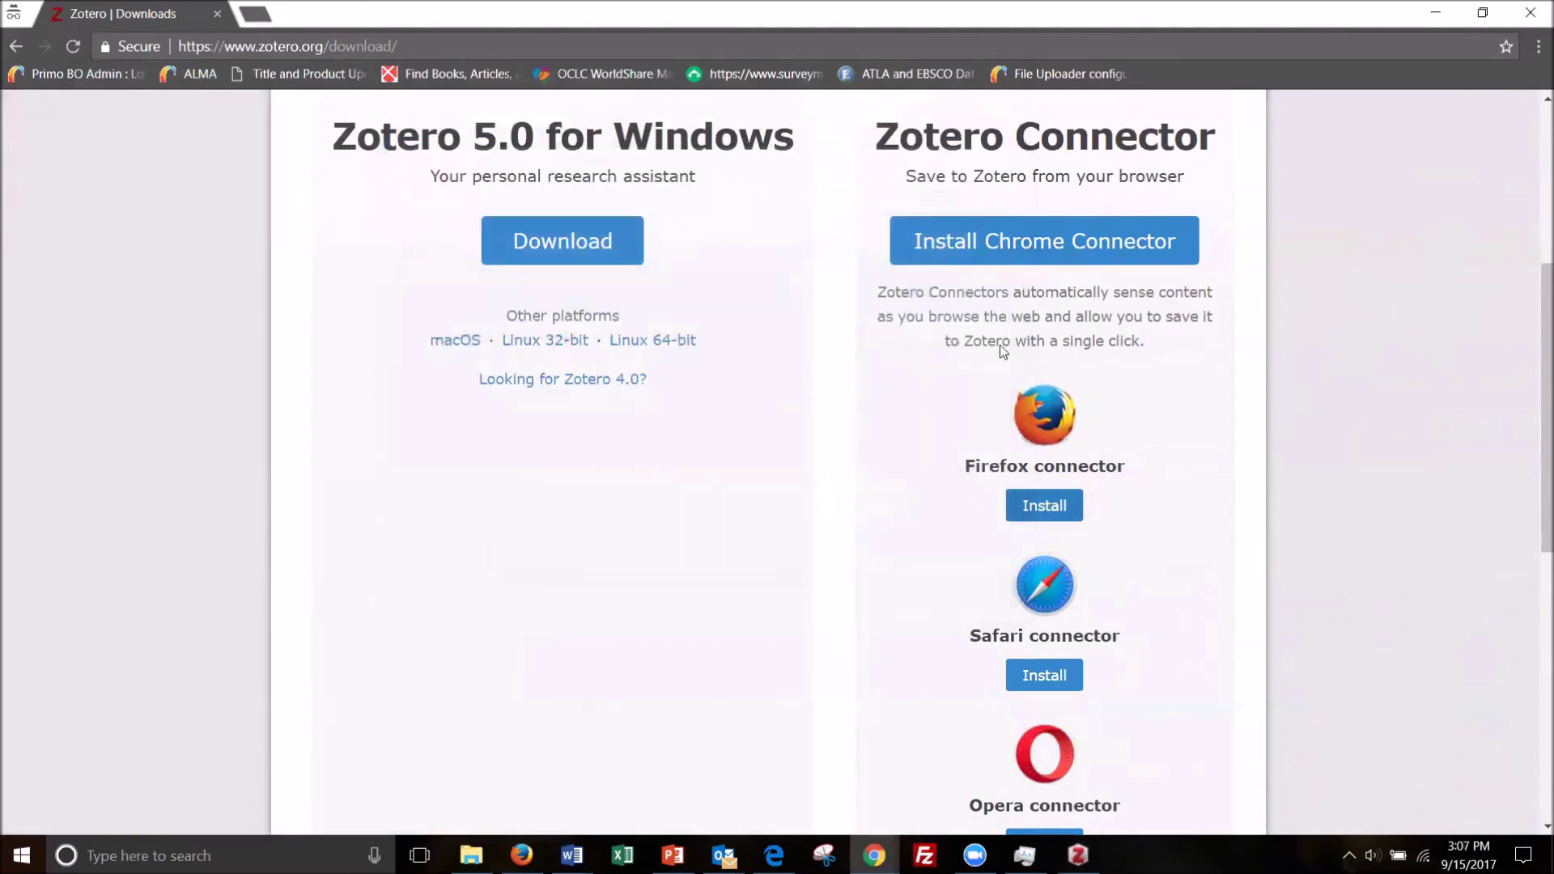
scroll(999, 345, up, 4)
Copy the download page address from Chrome's address bar and switch to Firefox.
click(712, 46)
key(super+c)
right_click(712, 47)
key(Escape)
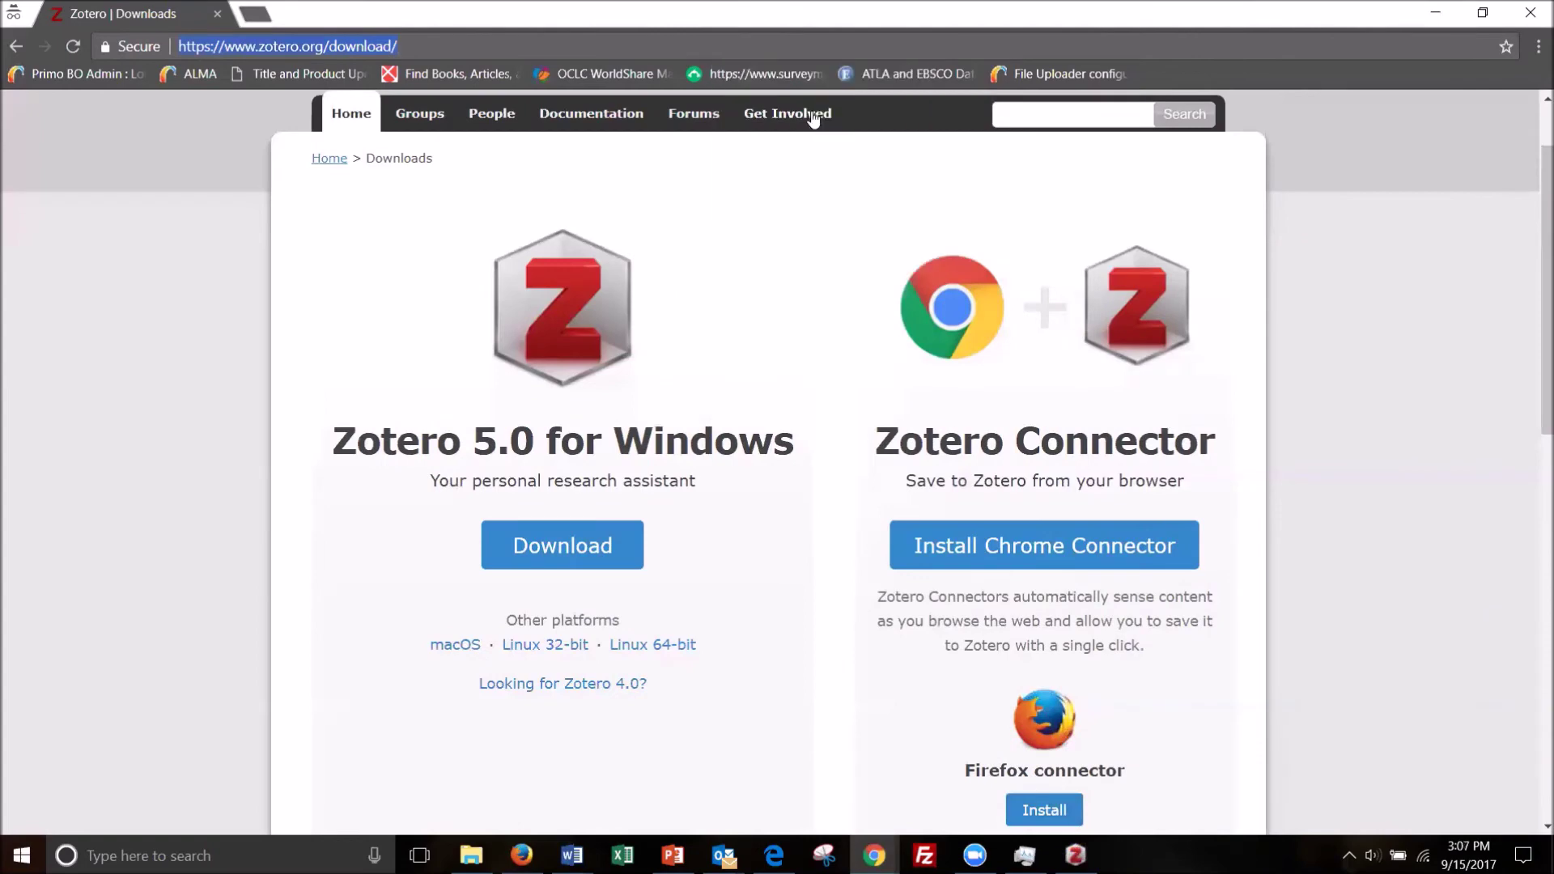
click(522, 856)
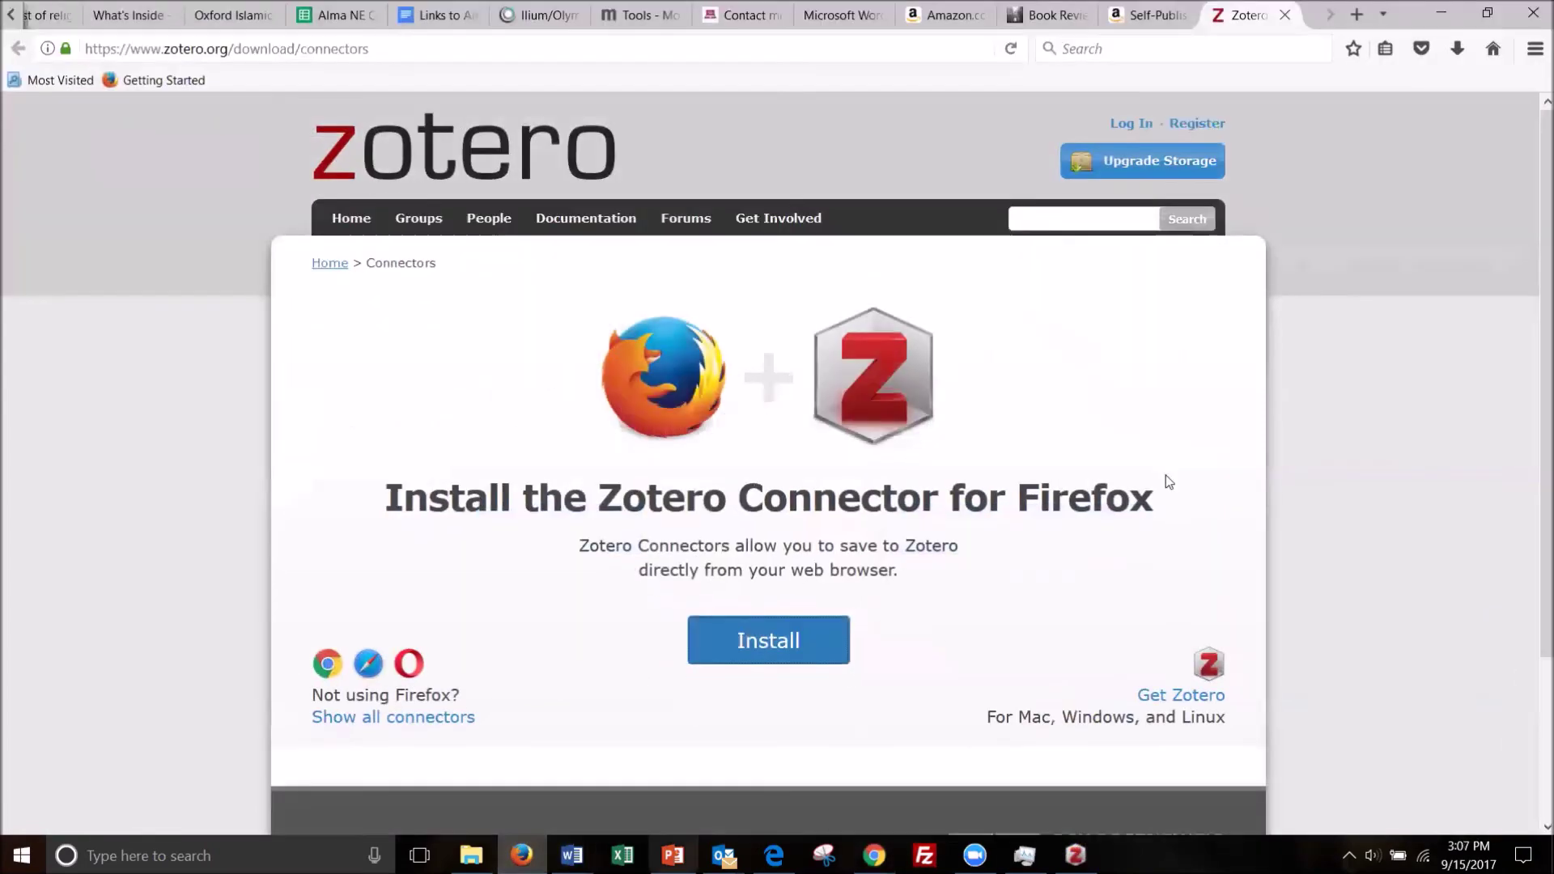
Paste and load the copied Zotero download page address in Firefox.
click(848, 48)
right_click(848, 50)
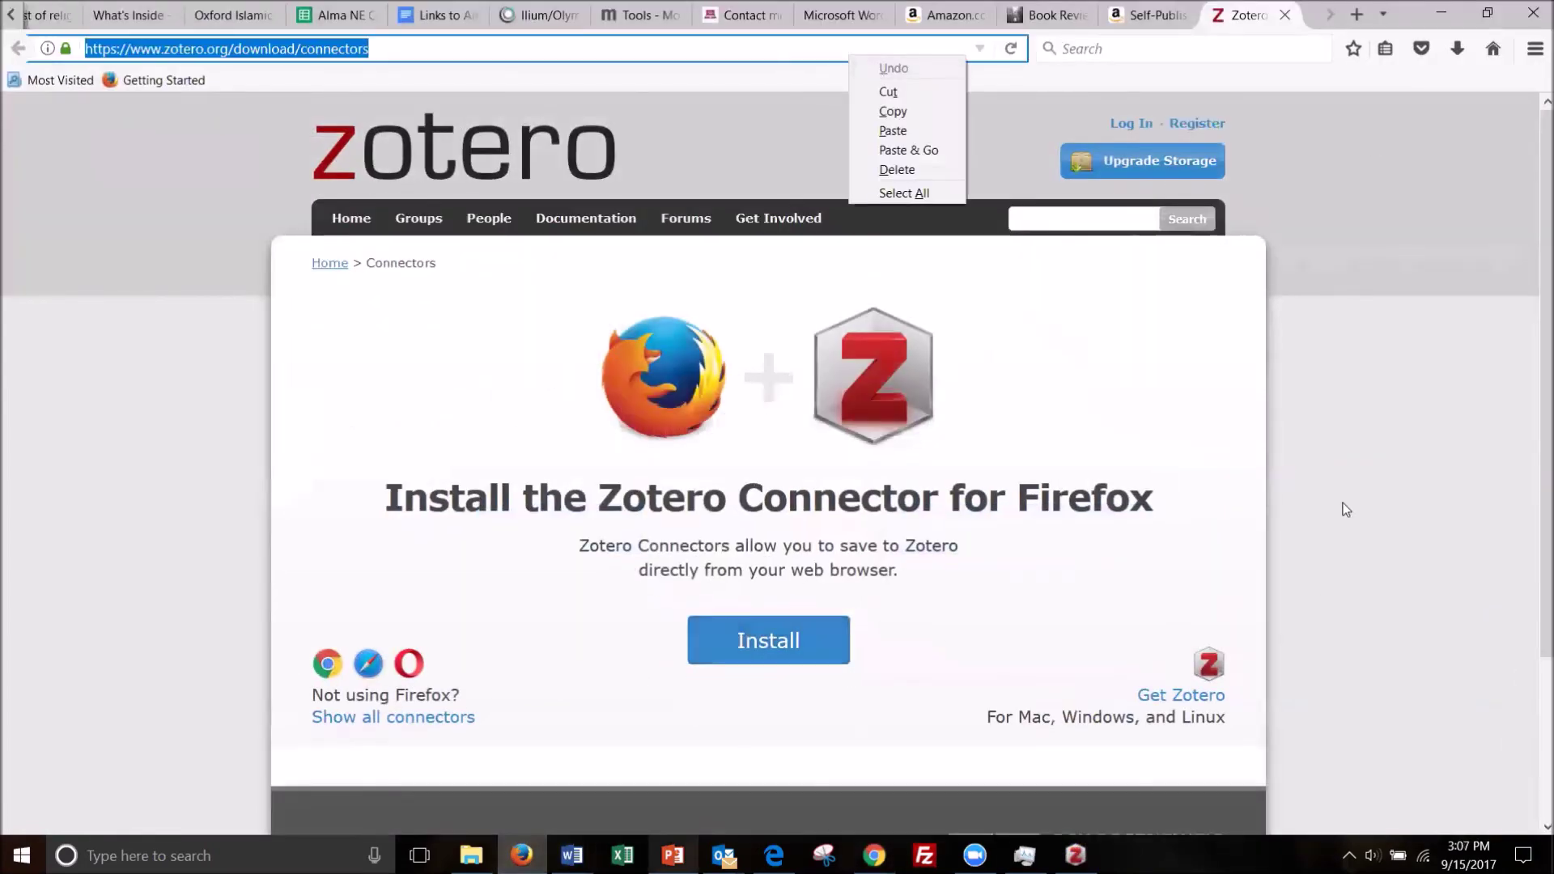
right_click(495, 39)
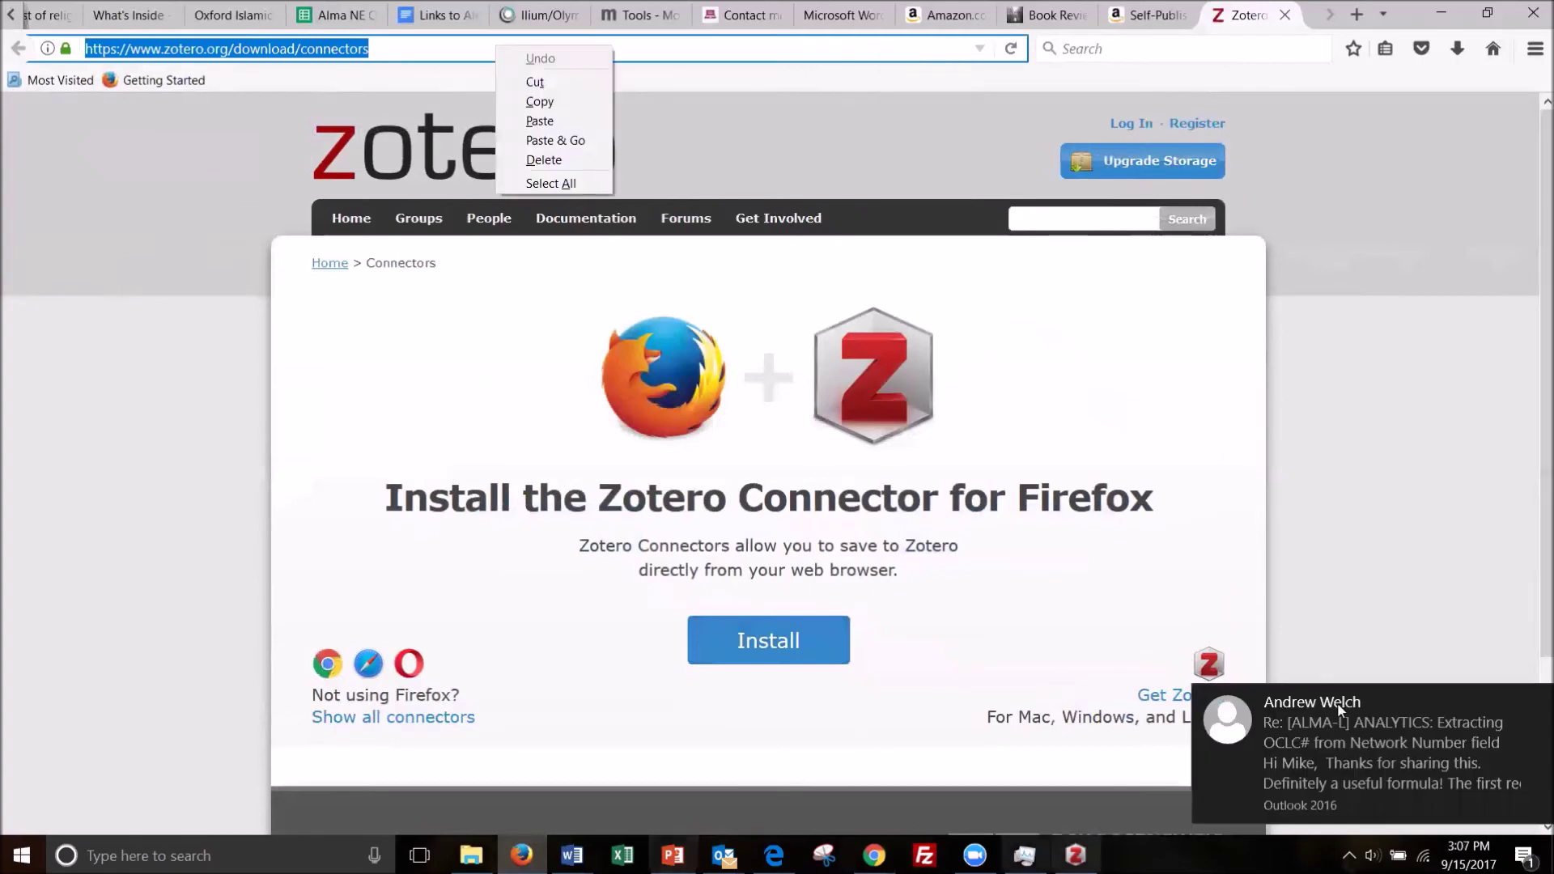
click(603, 141)
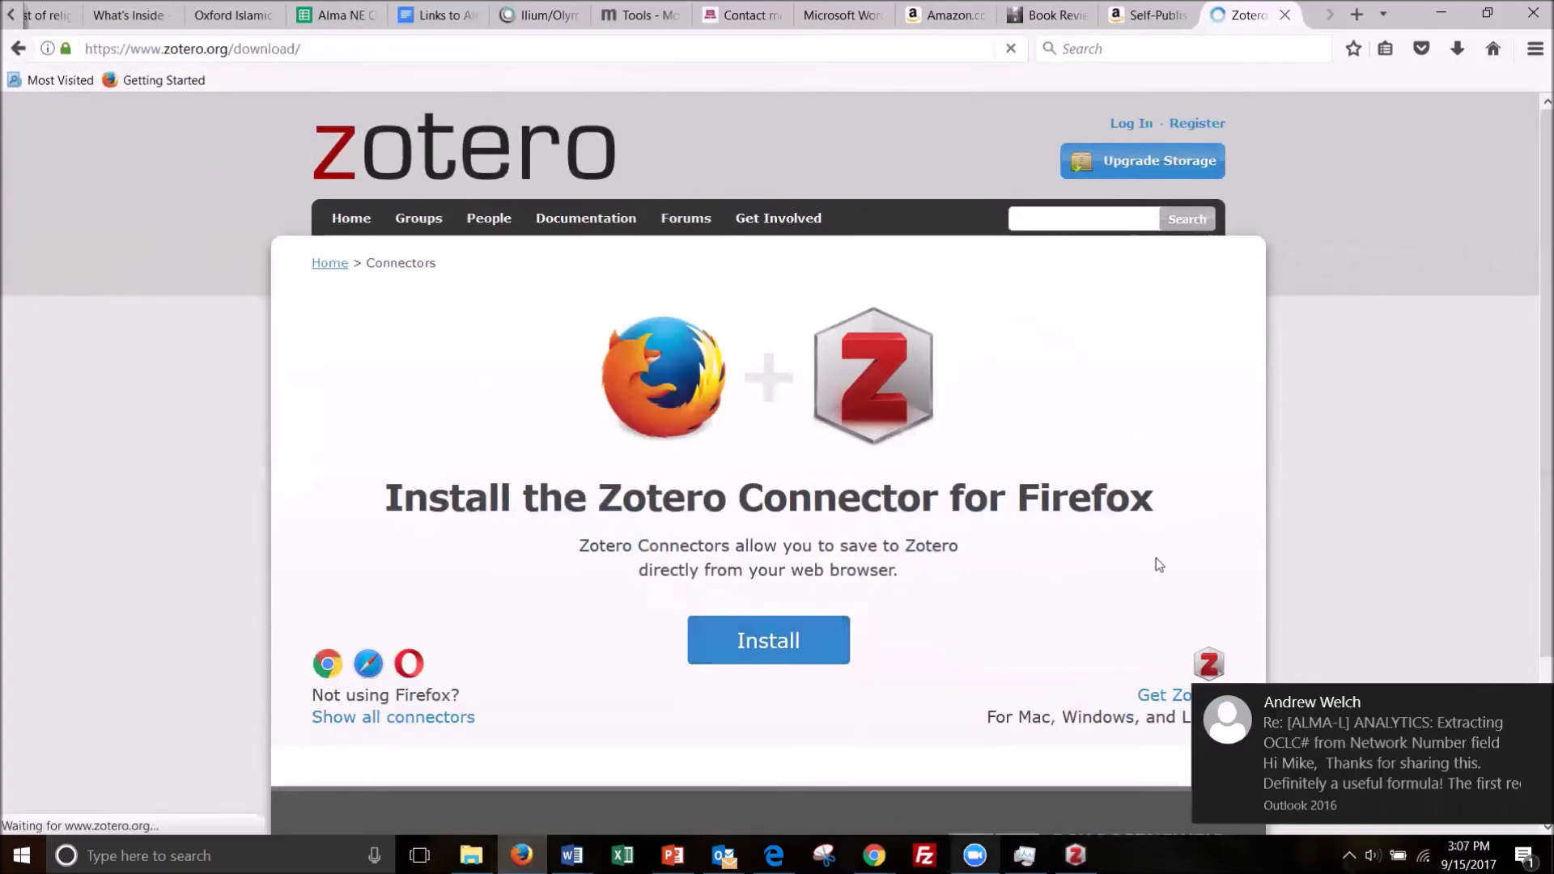
Install the Firefox Zotero Connector add-on, allowing the site and confirming the addition.
scroll(231, 437, down, 2)
scroll(231, 437, down, 3)
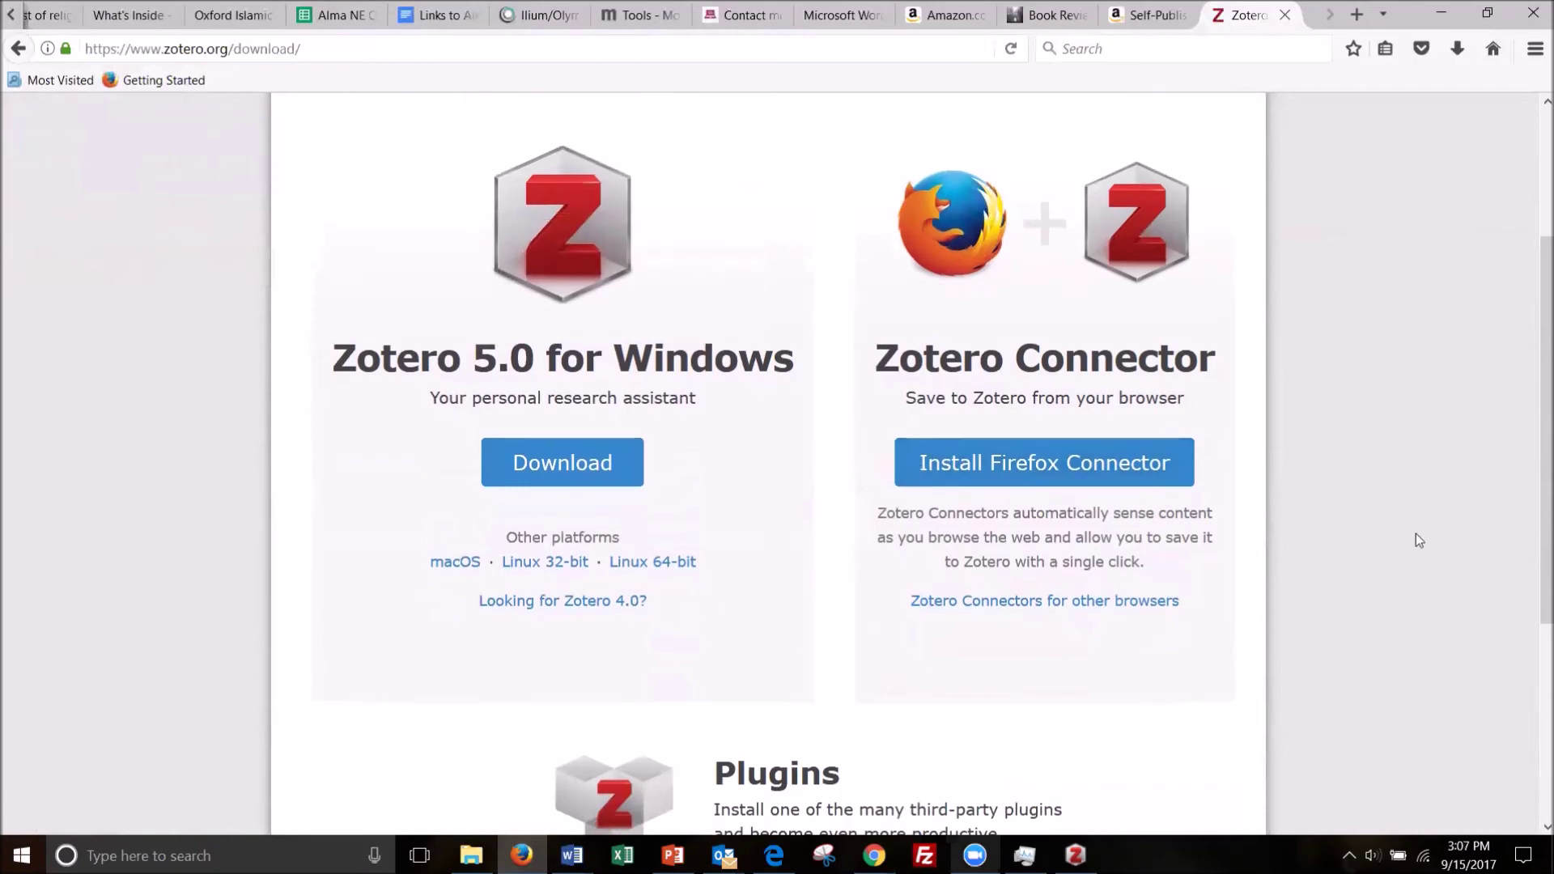
scroll(1412, 538, up, 3)
scroll(1376, 534, down, 3)
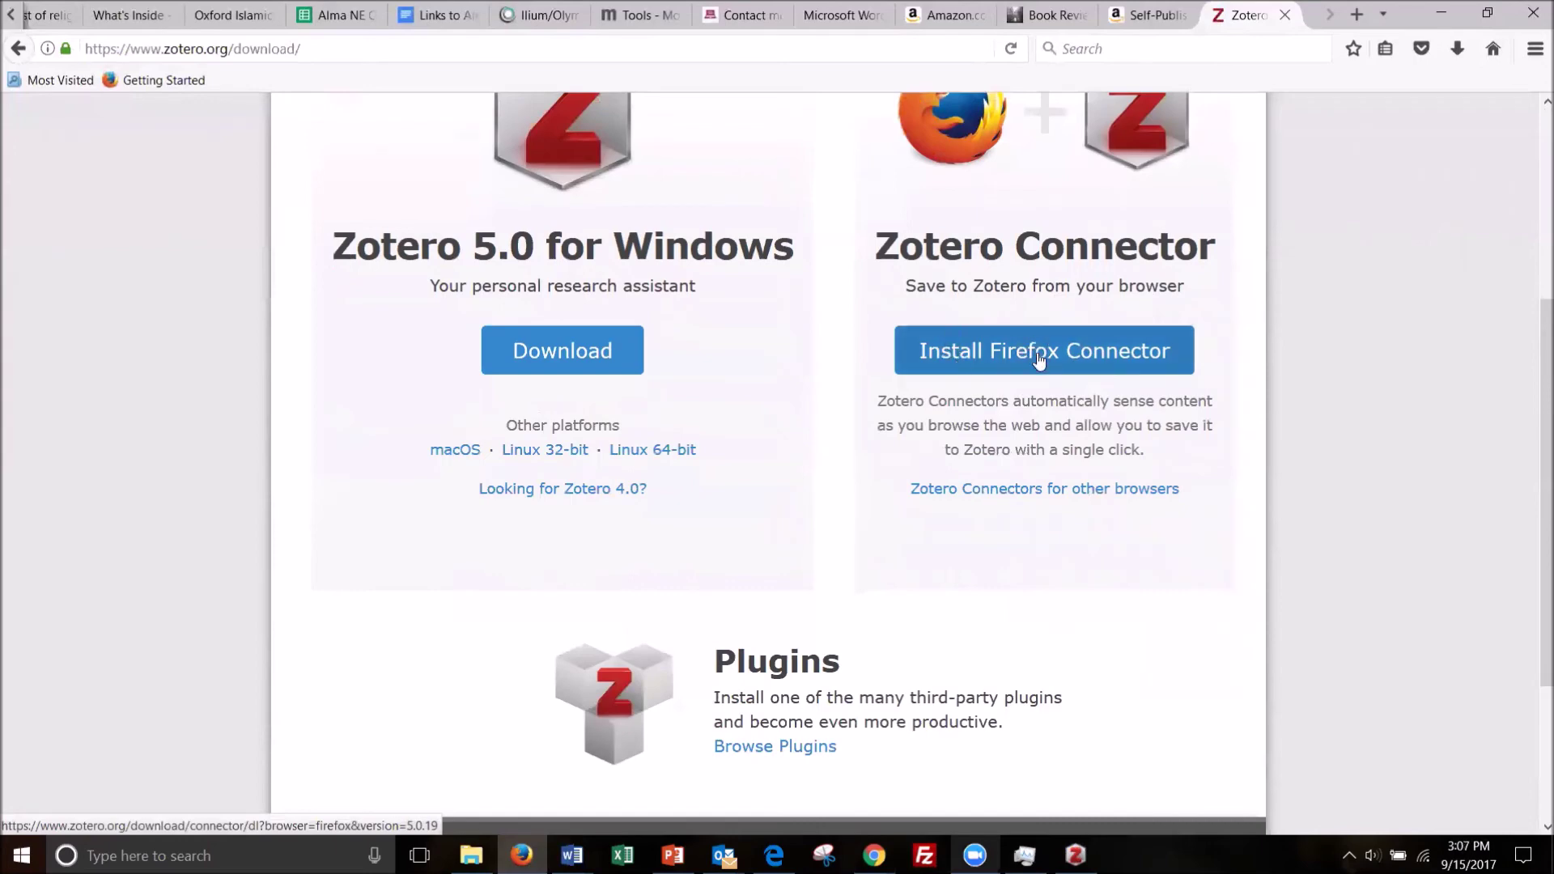
click(999, 357)
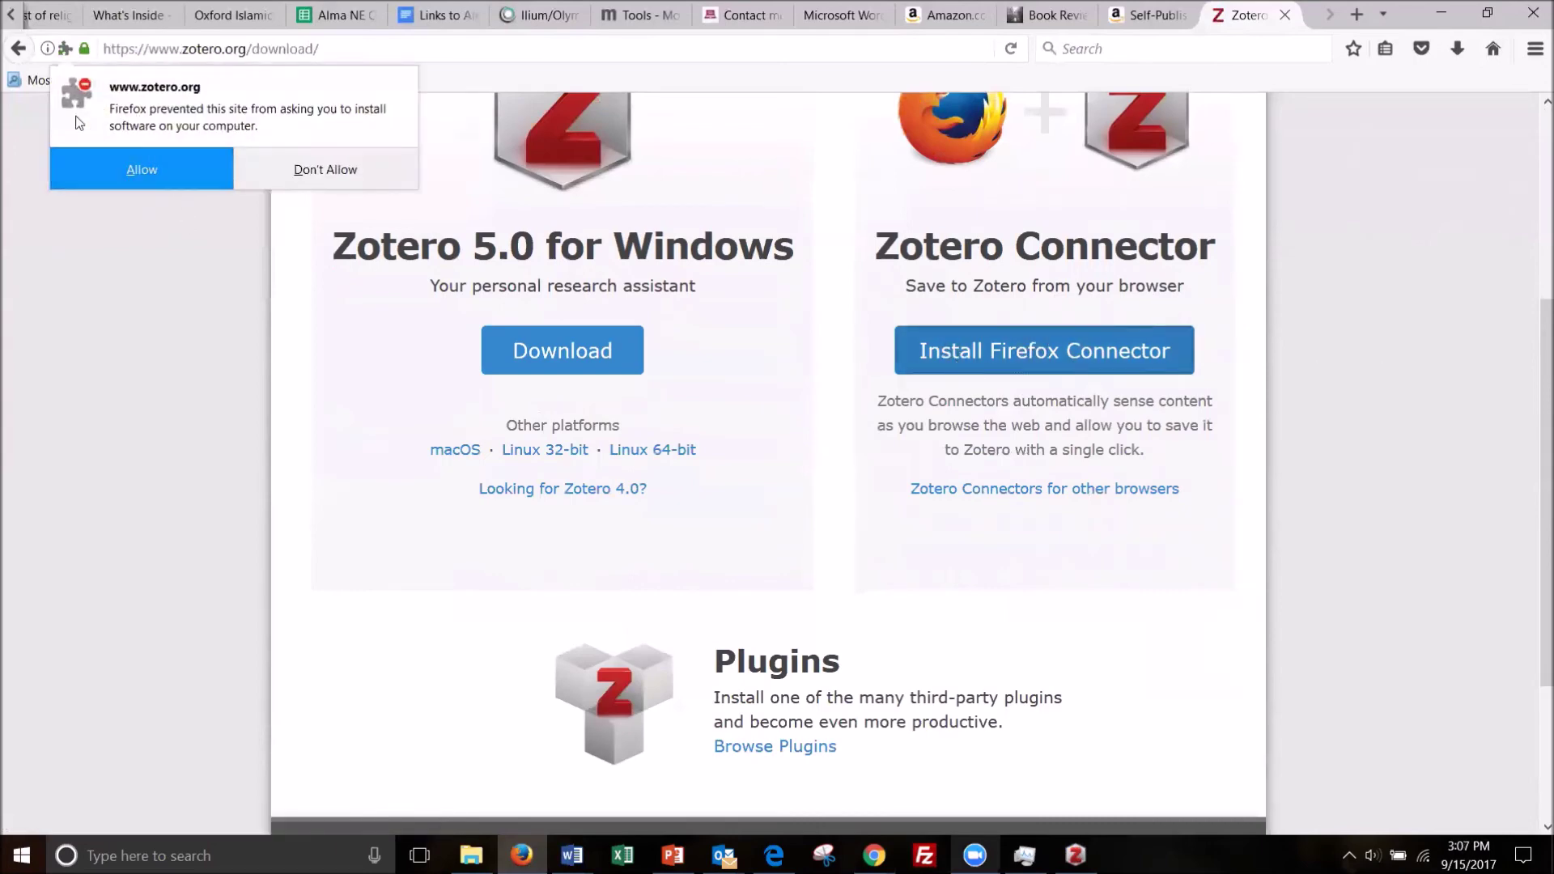
click(153, 185)
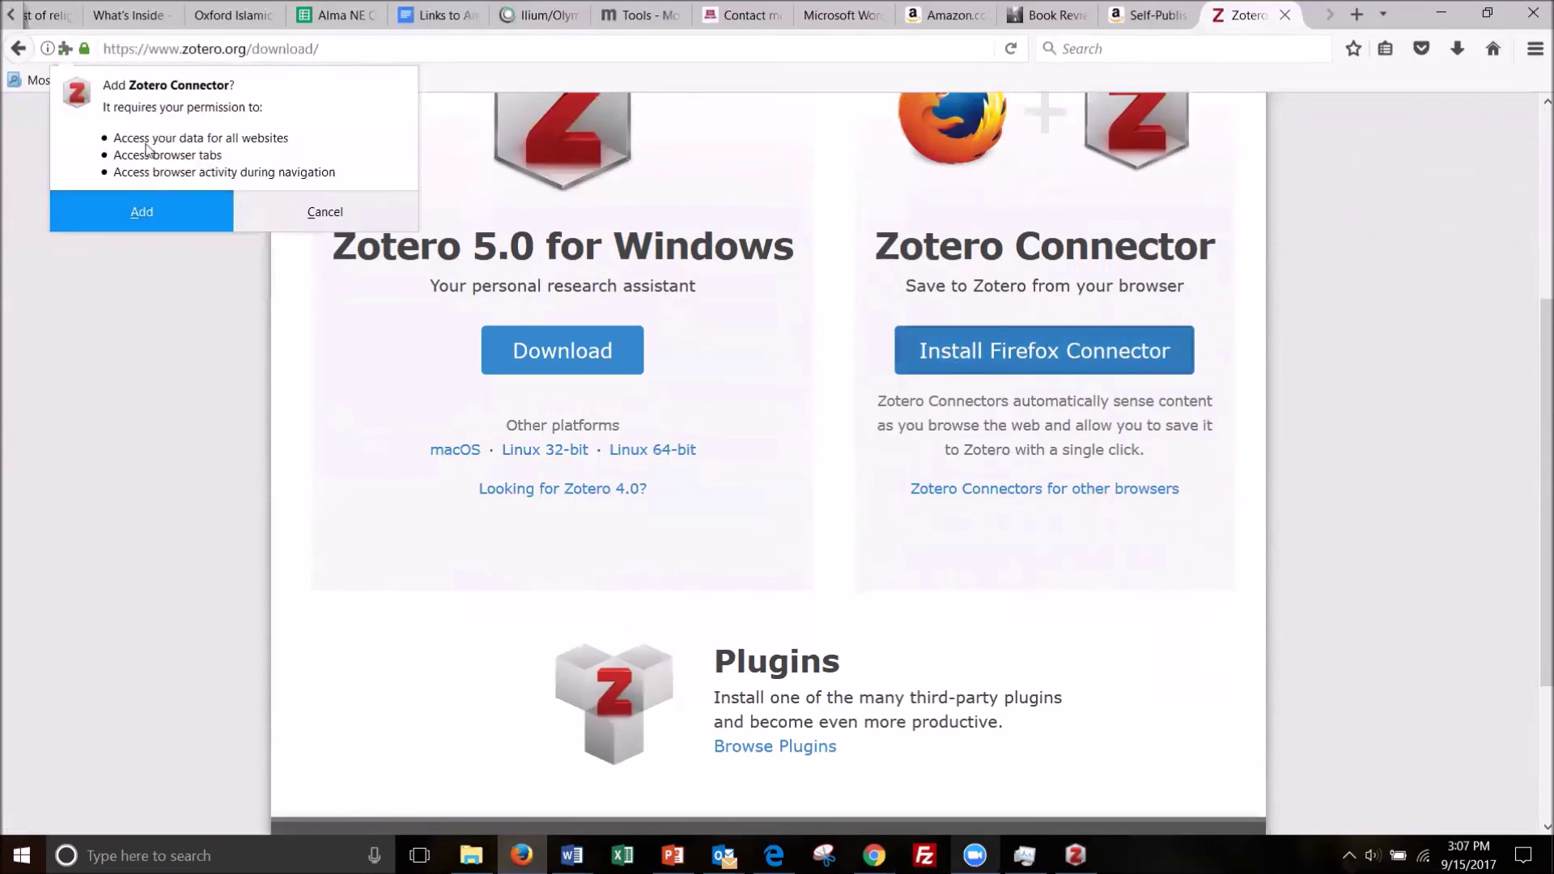
click(149, 214)
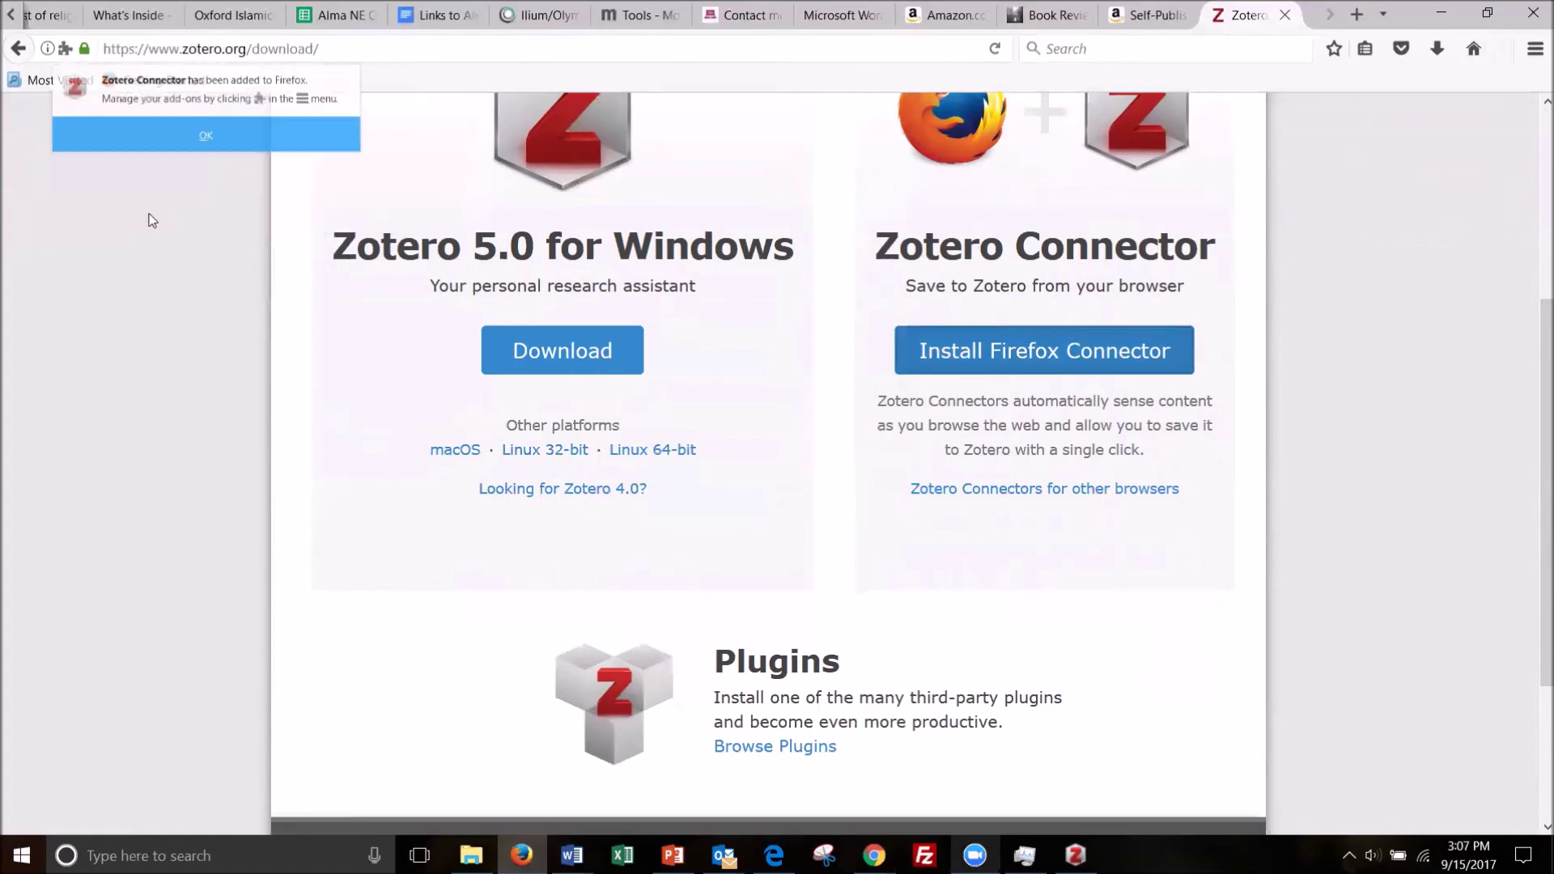
click(169, 148)
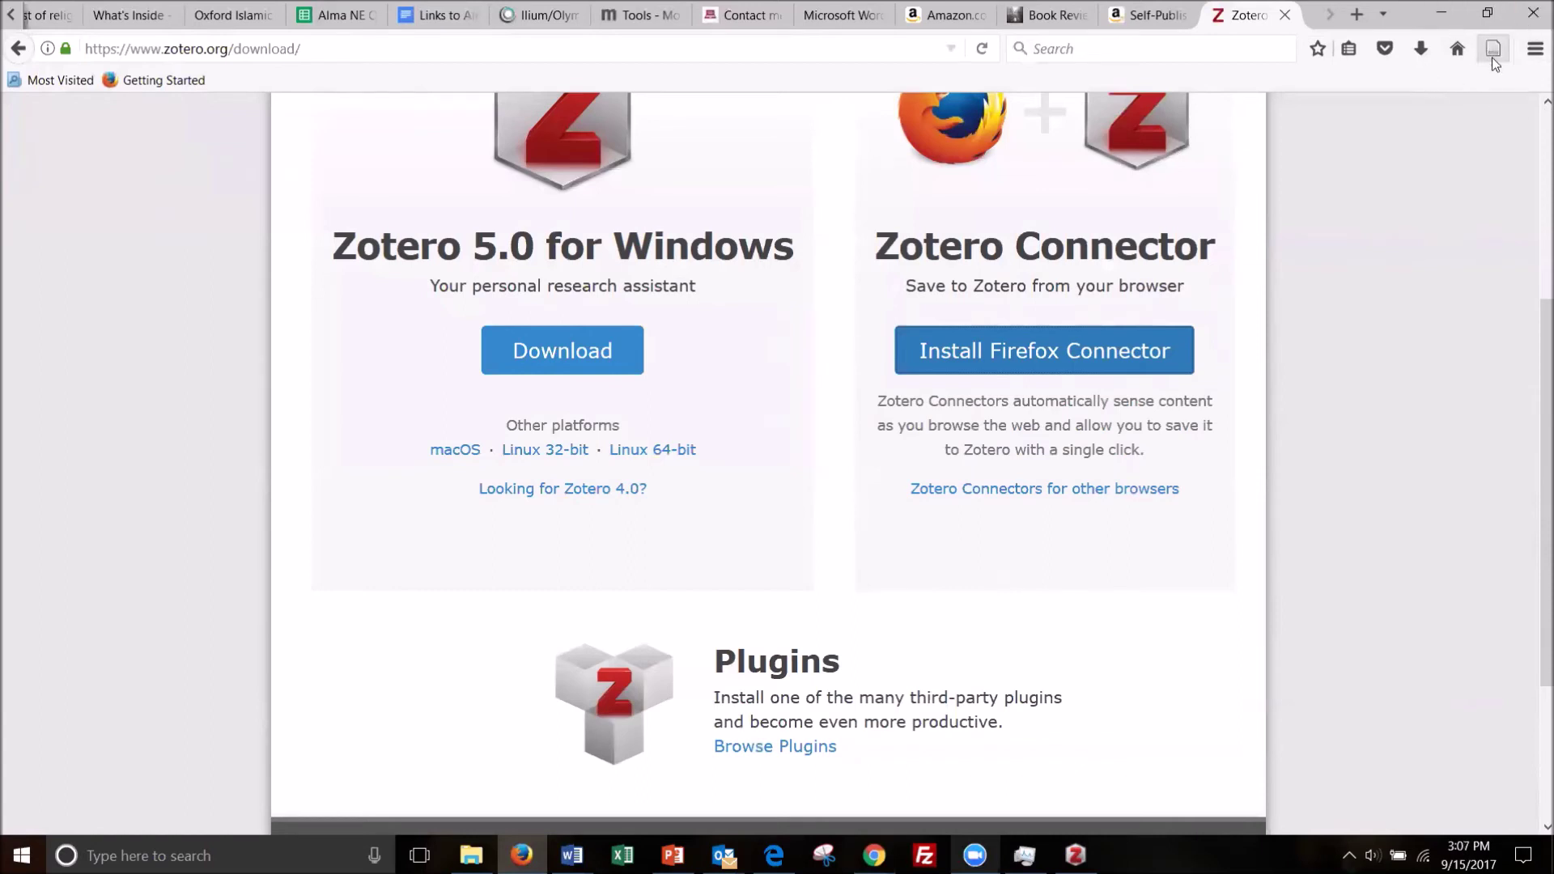
click(1532, 50)
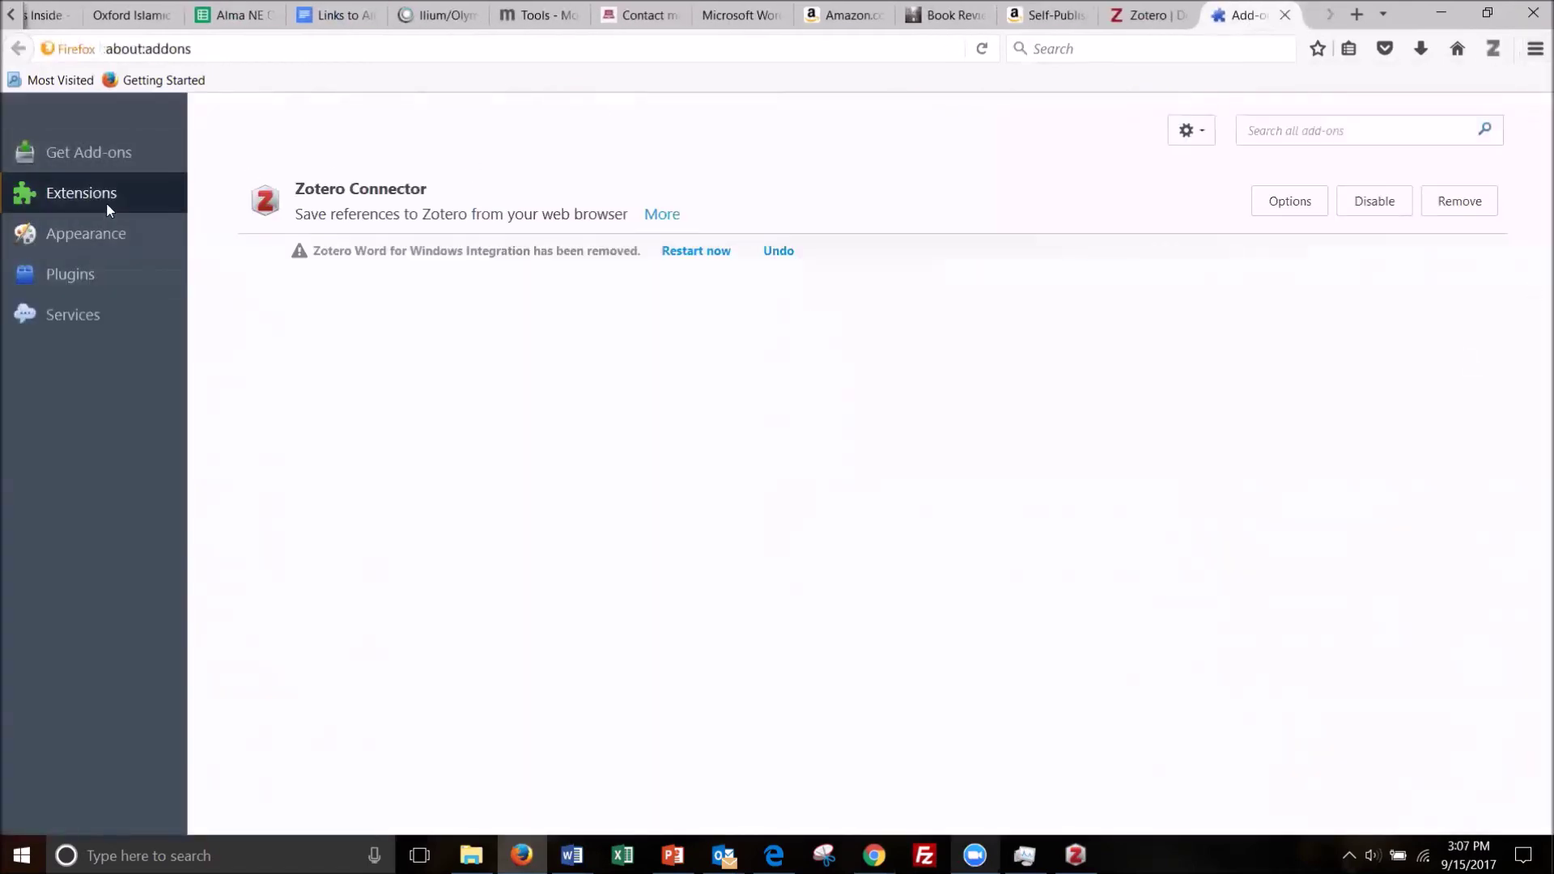
Authorize the Firefox Zotero Connector with a default-settings zotero.org private key, then return to the book review.
click(1290, 201)
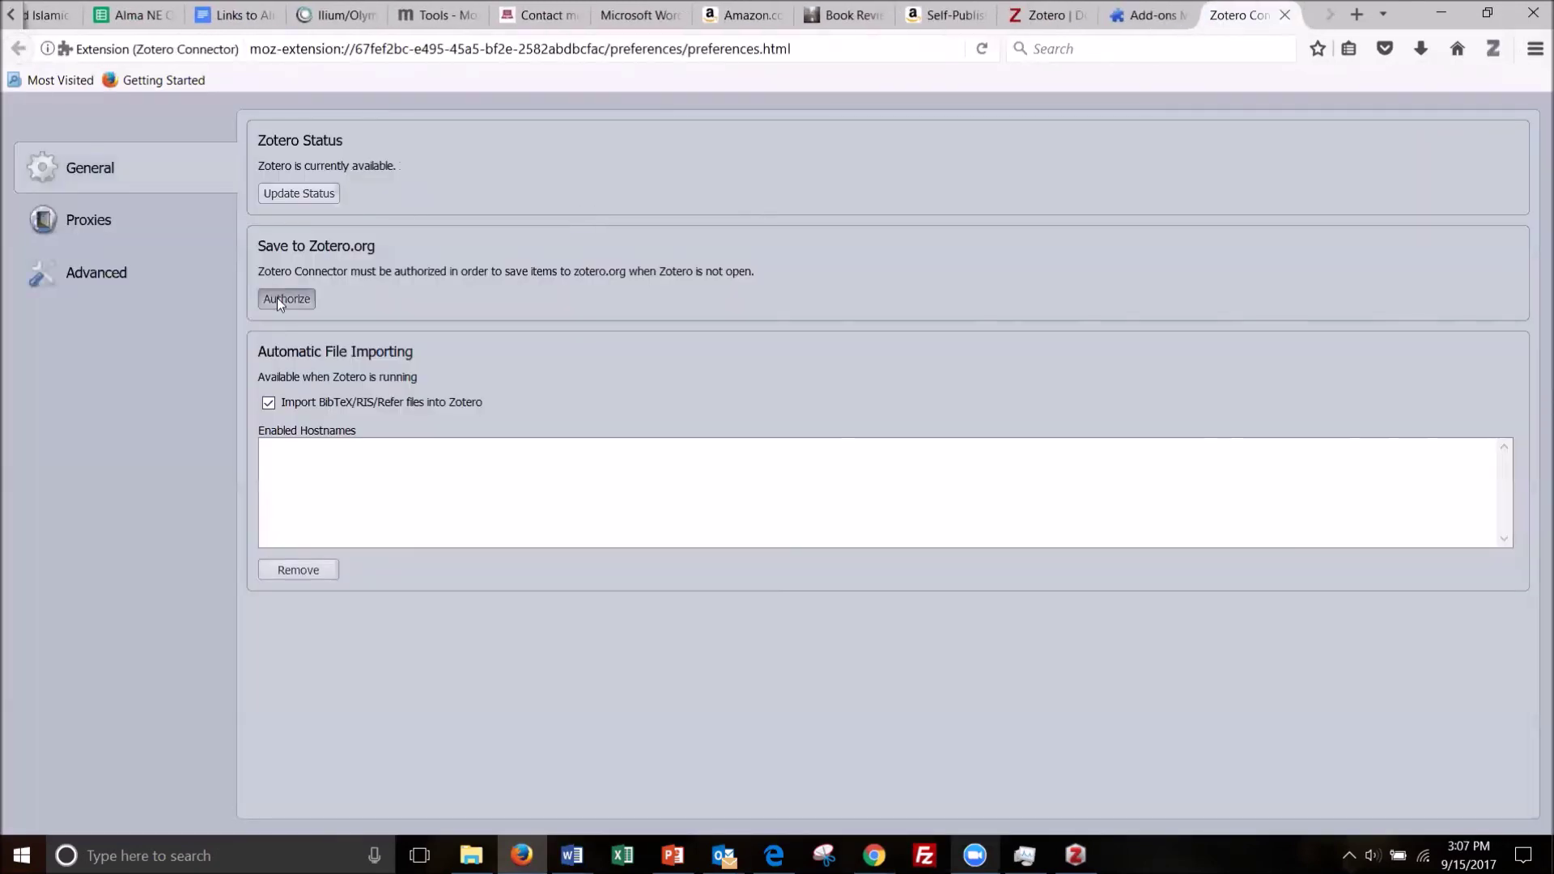
click(278, 299)
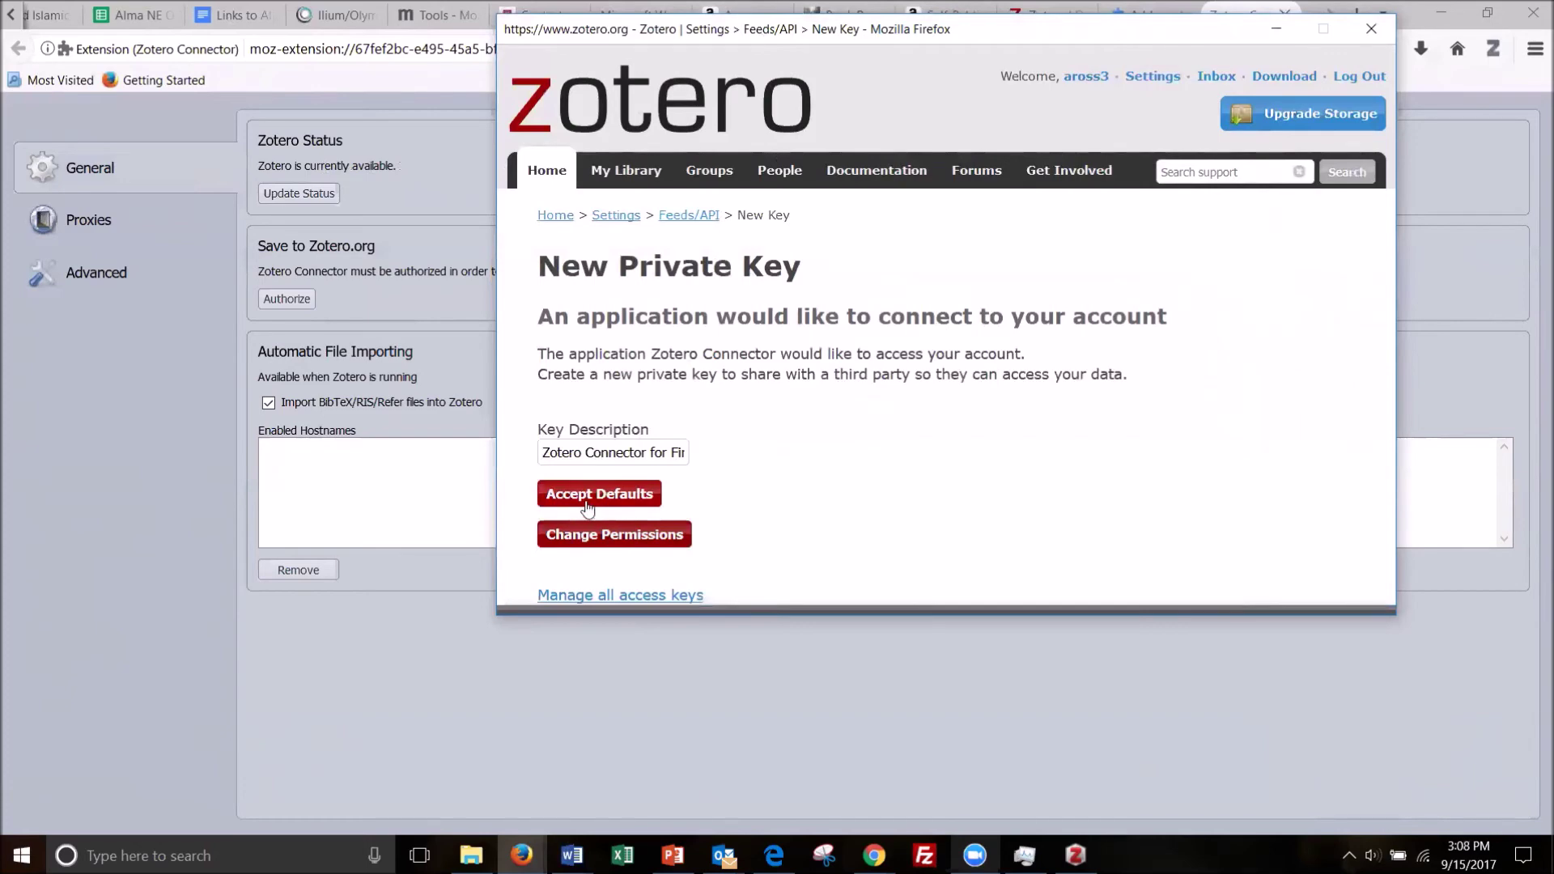
click(588, 505)
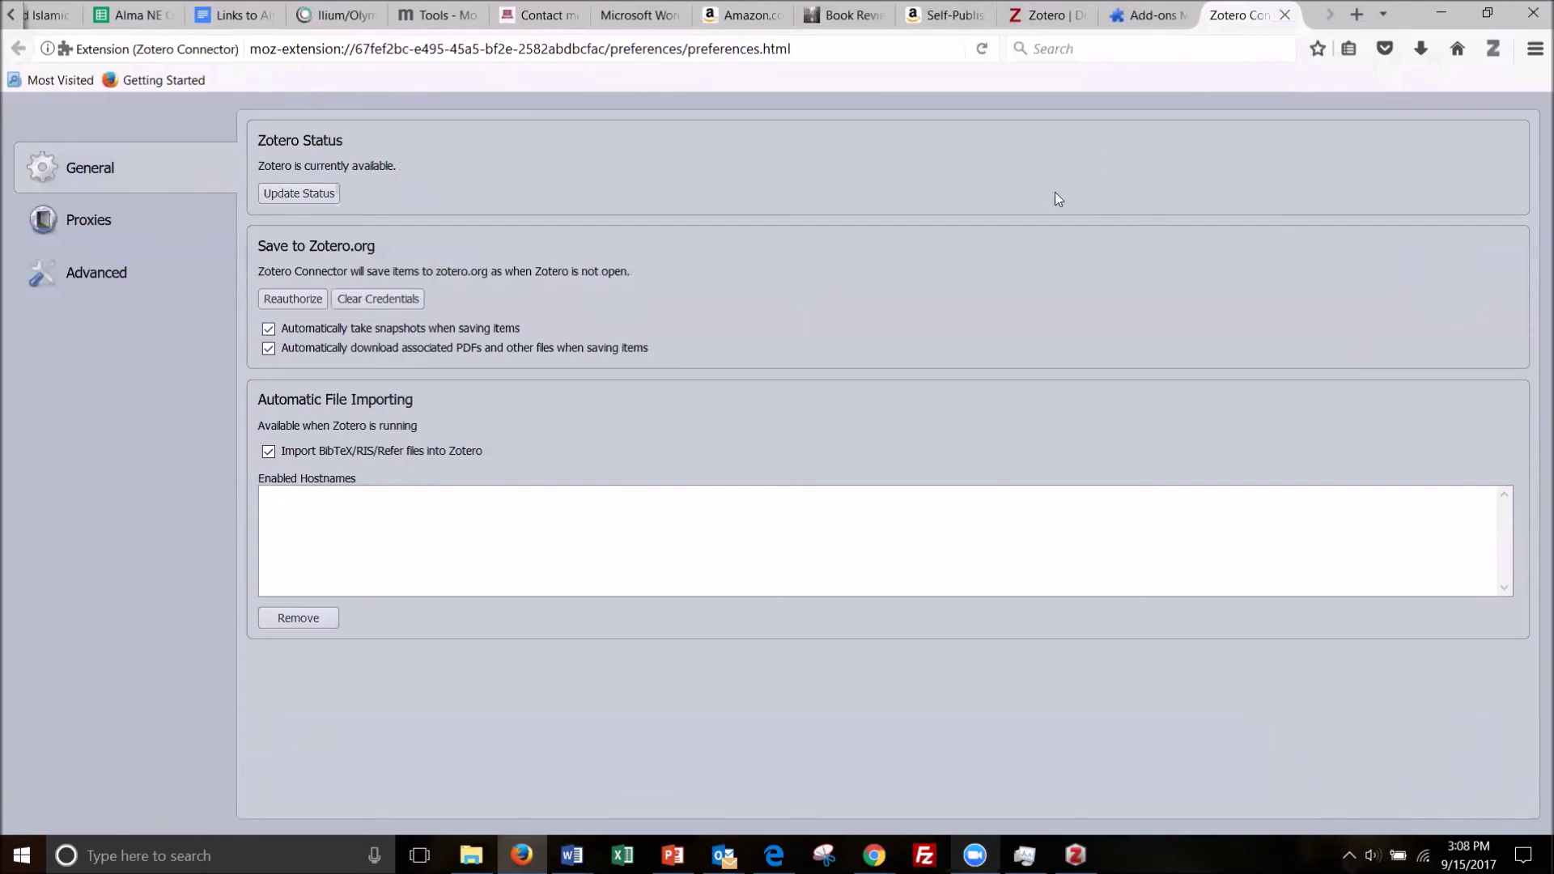
click(847, 8)
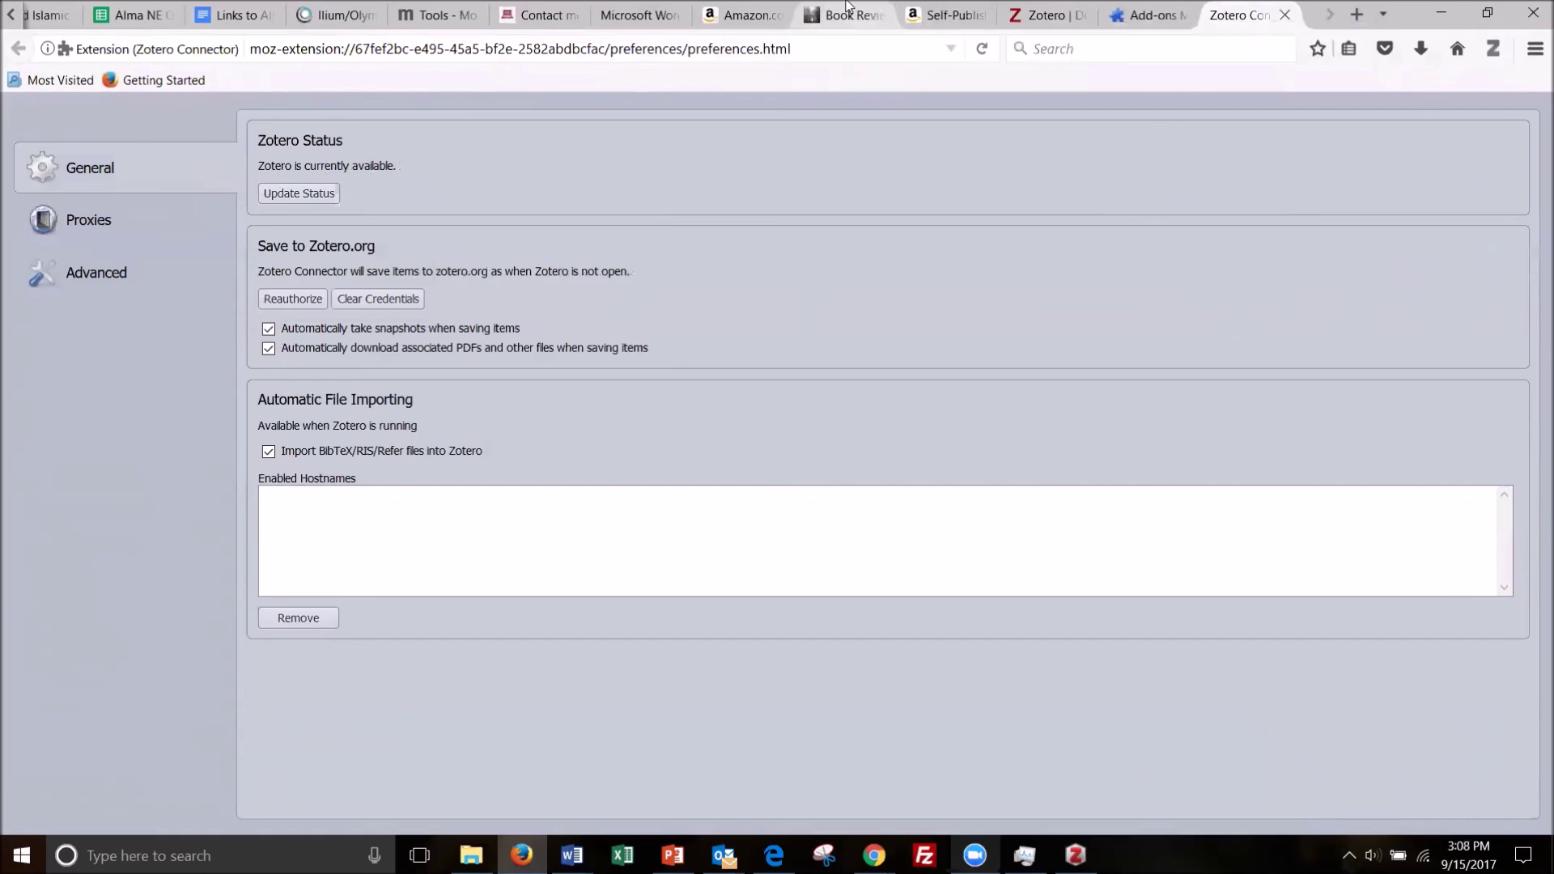
Save the Refrigerator Monologues review page to Zotero as Web Page with Snapshot.
scroll(563, 488, down, 3)
scroll(564, 487, down, 3)
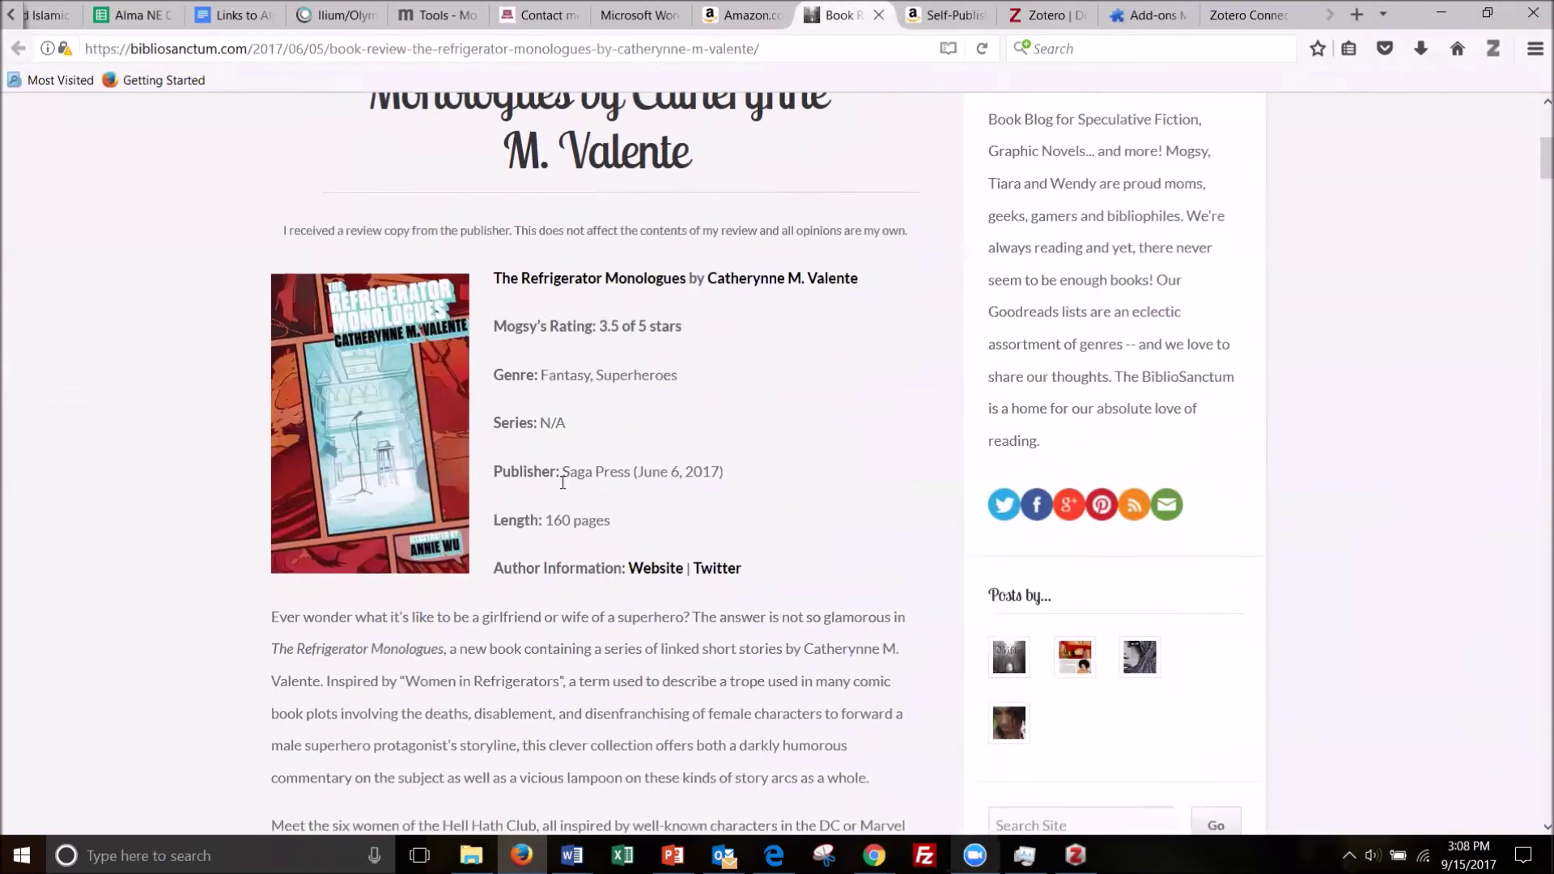
scroll(565, 487, up, 2)
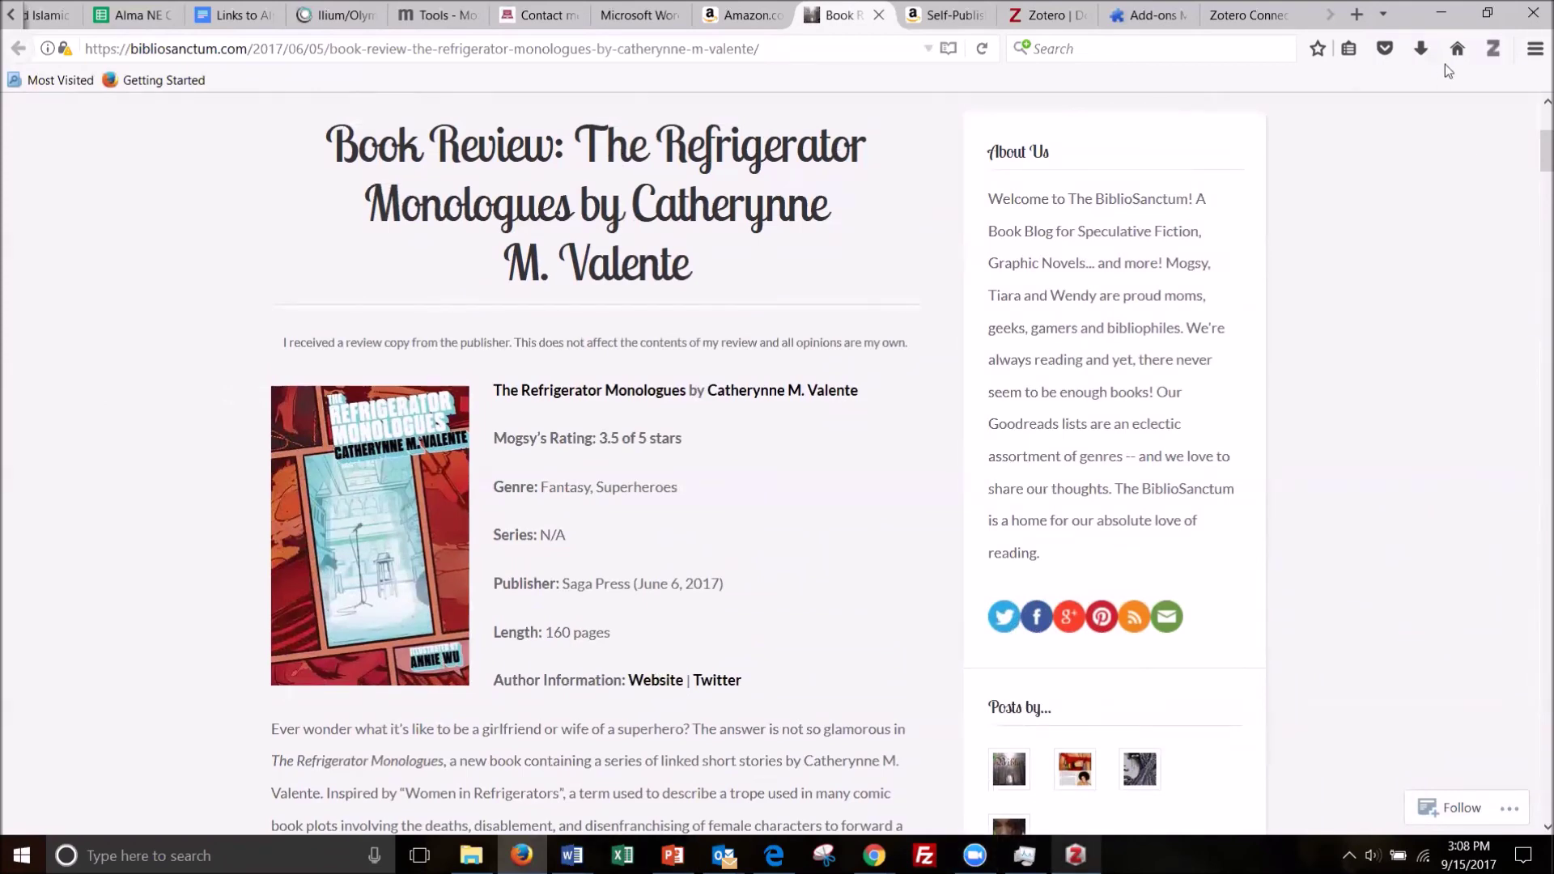
key(Home)
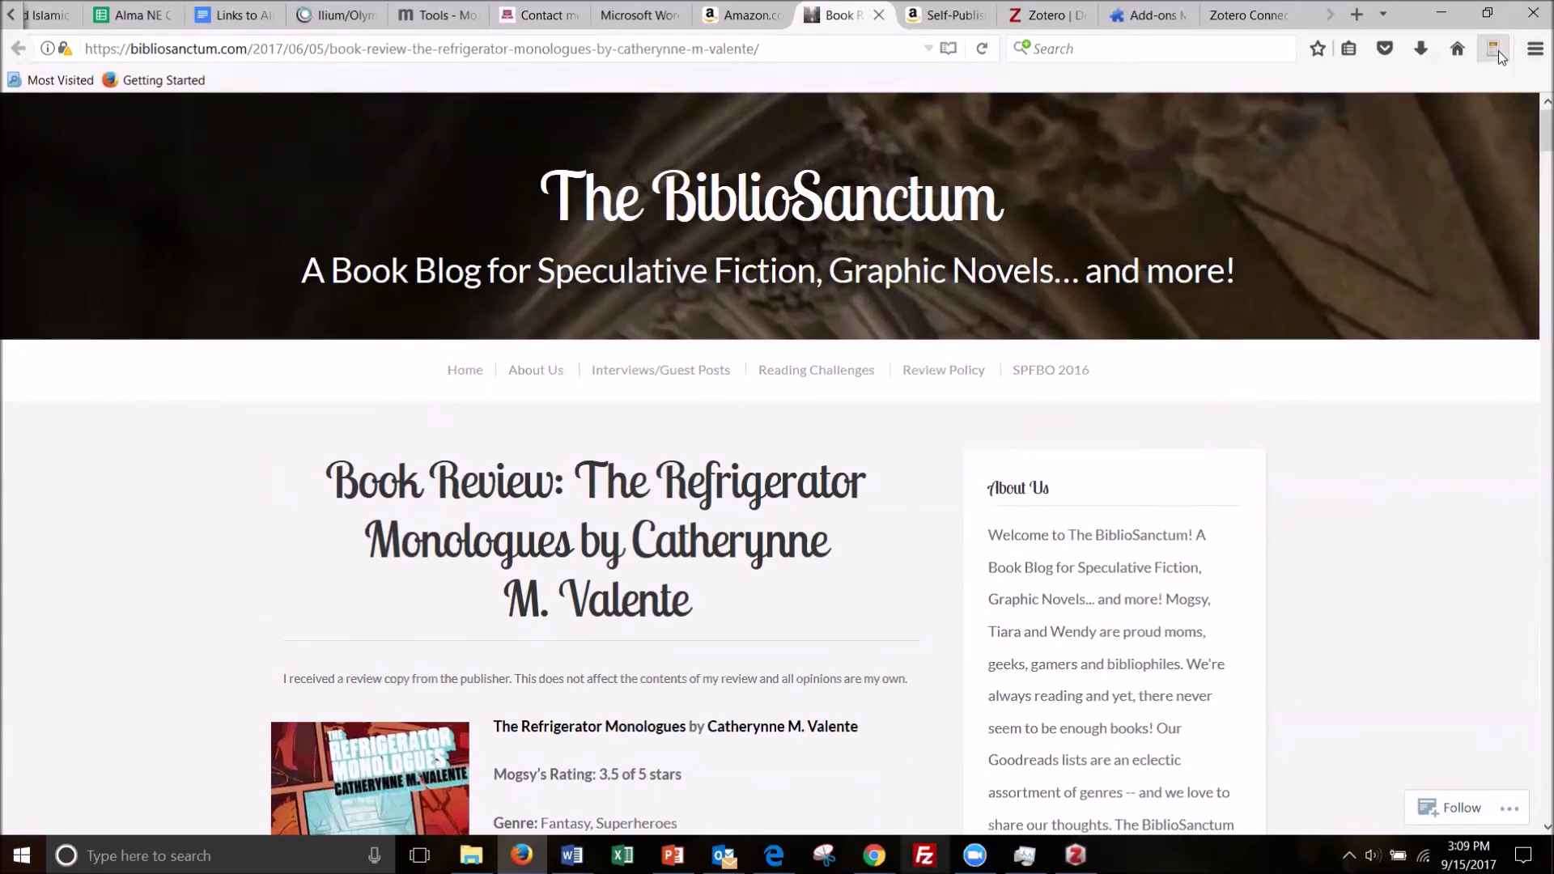
right_click(1488, 48)
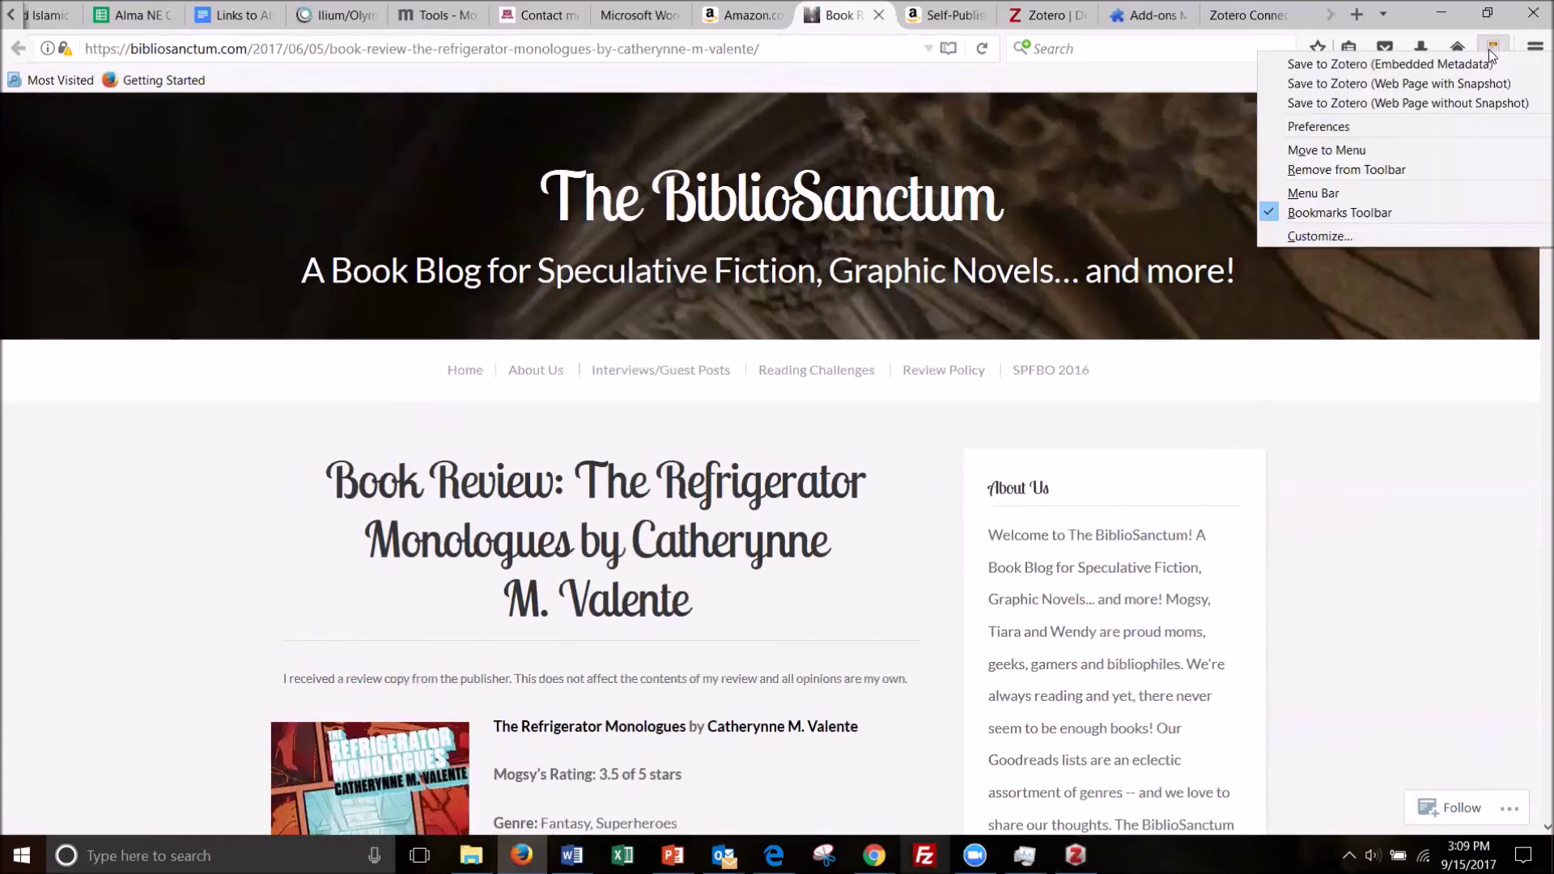
click(1488, 50)
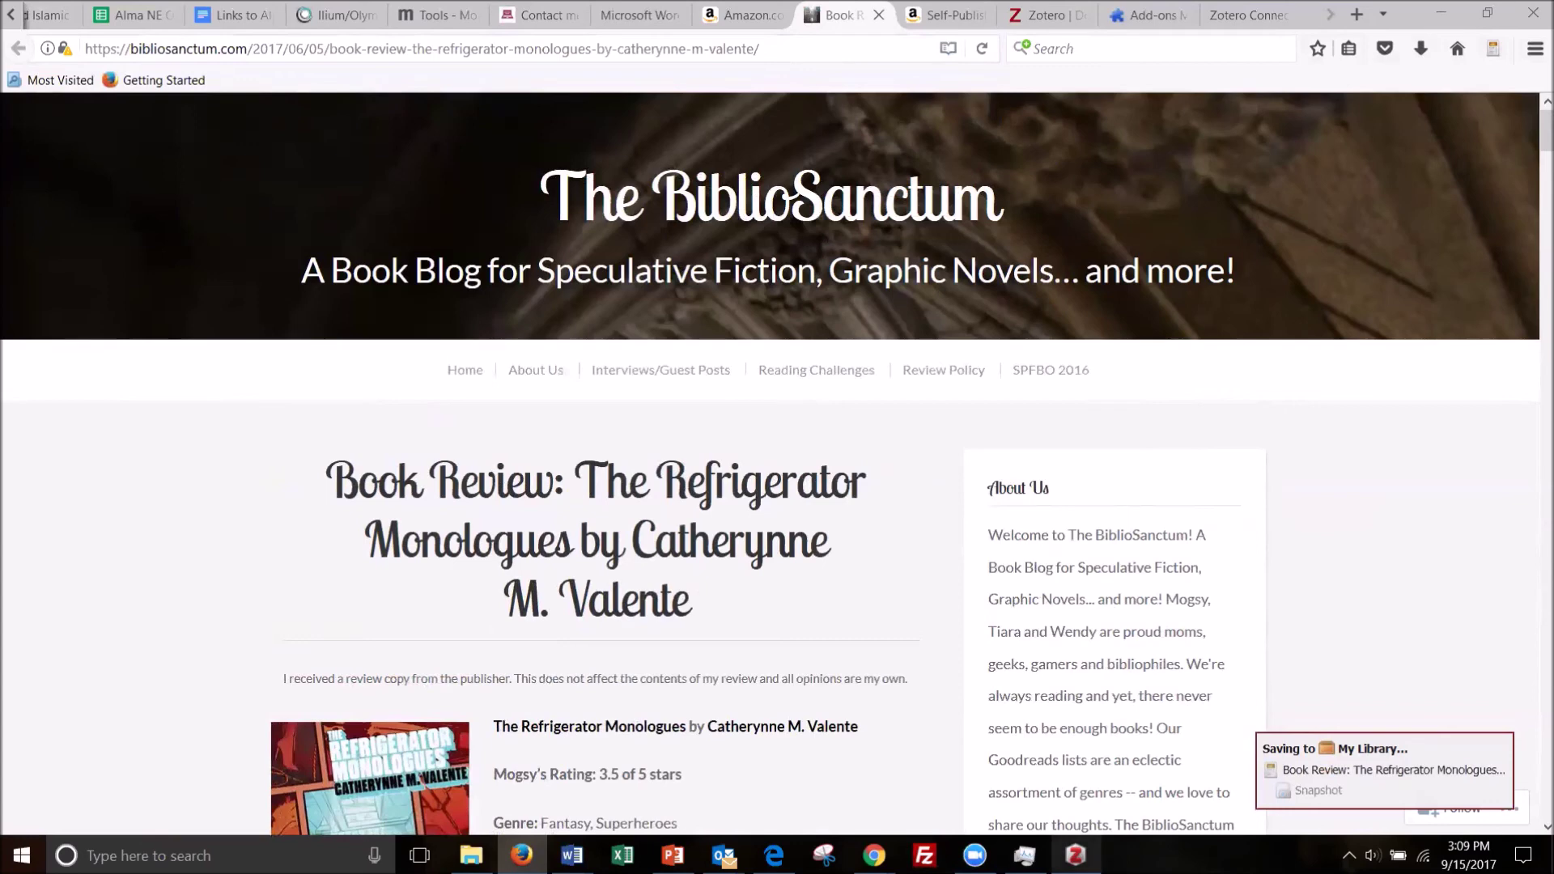
click(1253, 738)
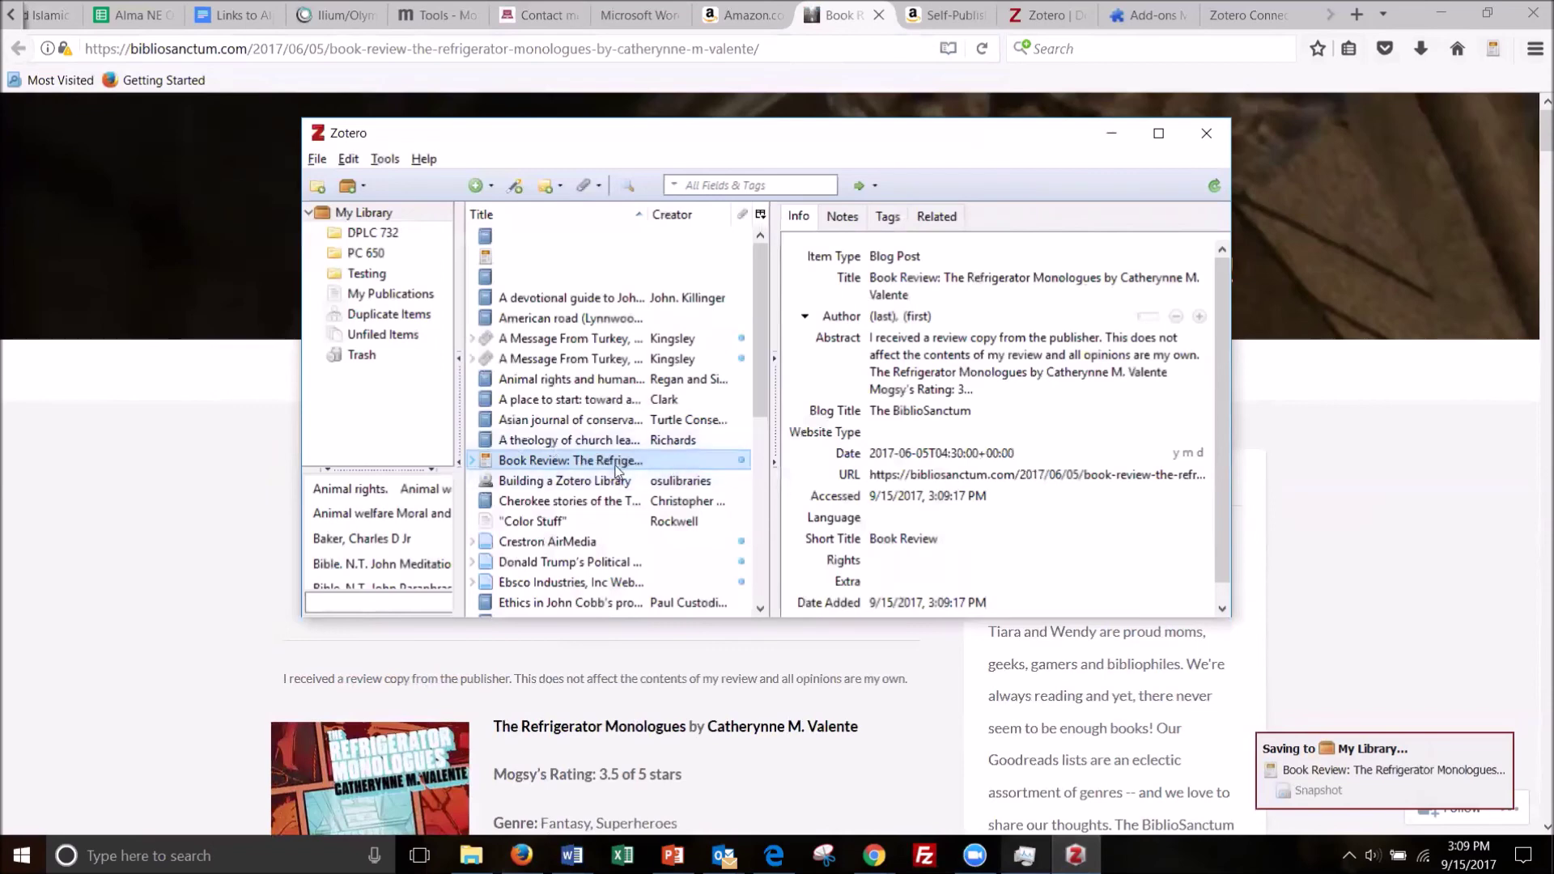
Inspect the new Blog Post's Blog Title and Title fields, then shift the Zotero window left.
click(1098, 412)
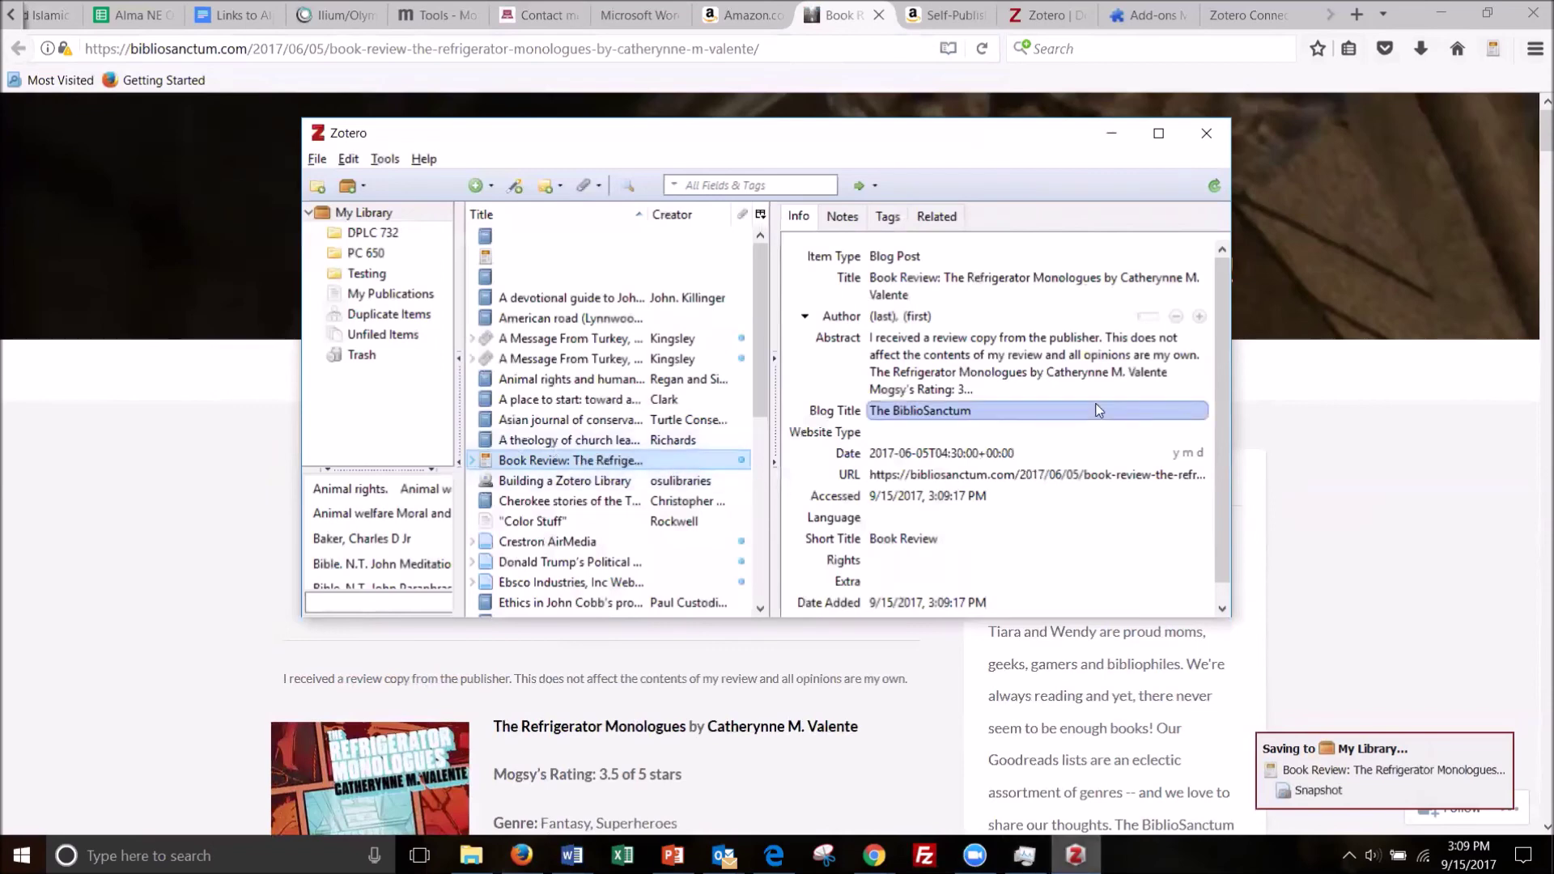
click(1128, 279)
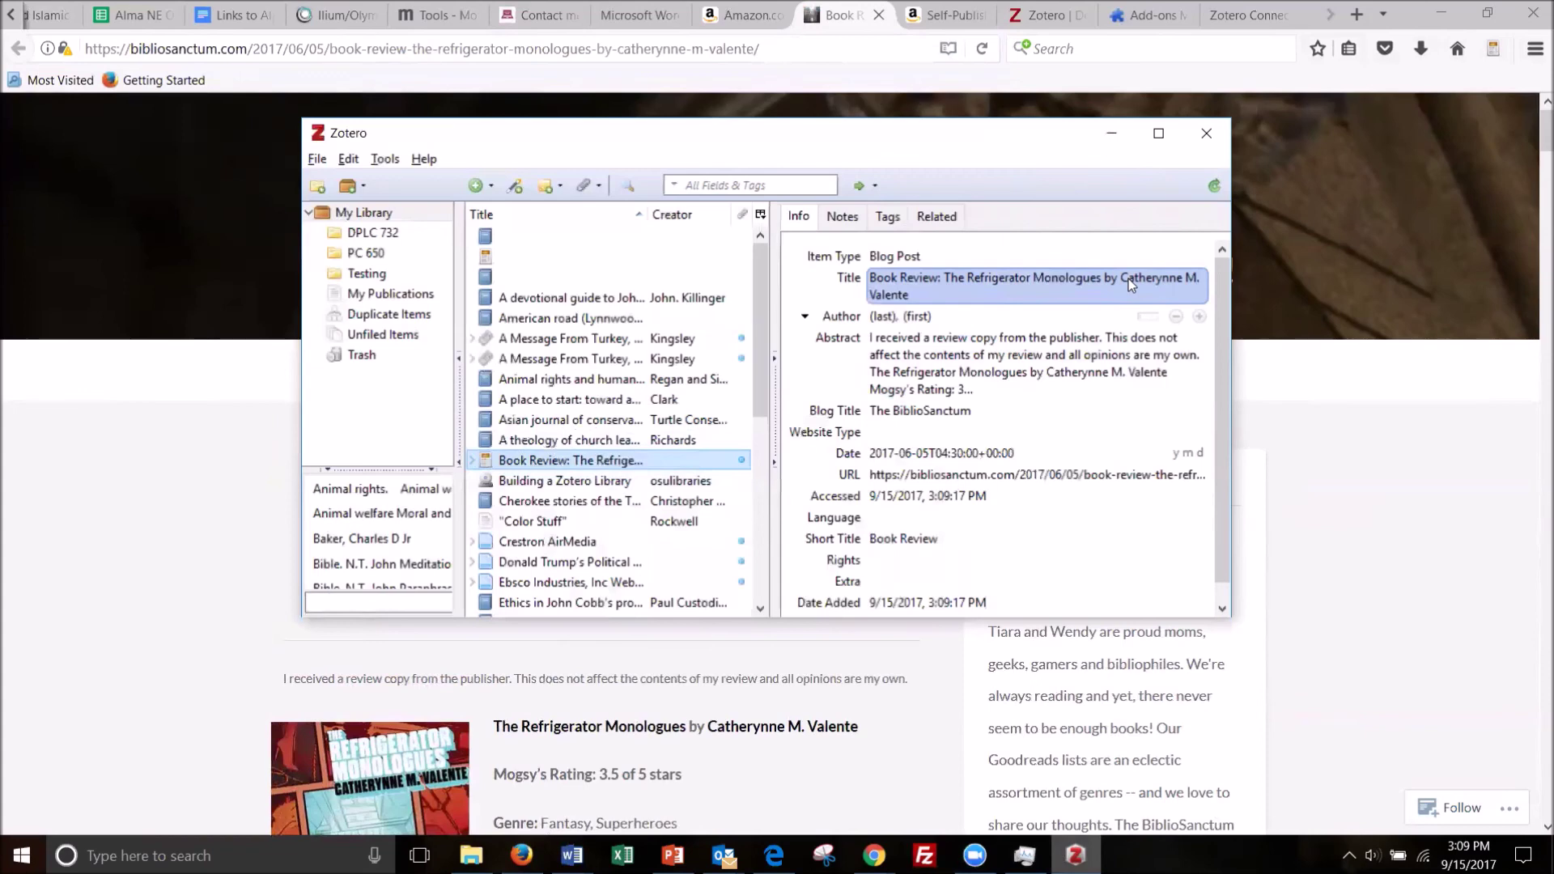
key(Return)
scroll(680, 526, down, 7)
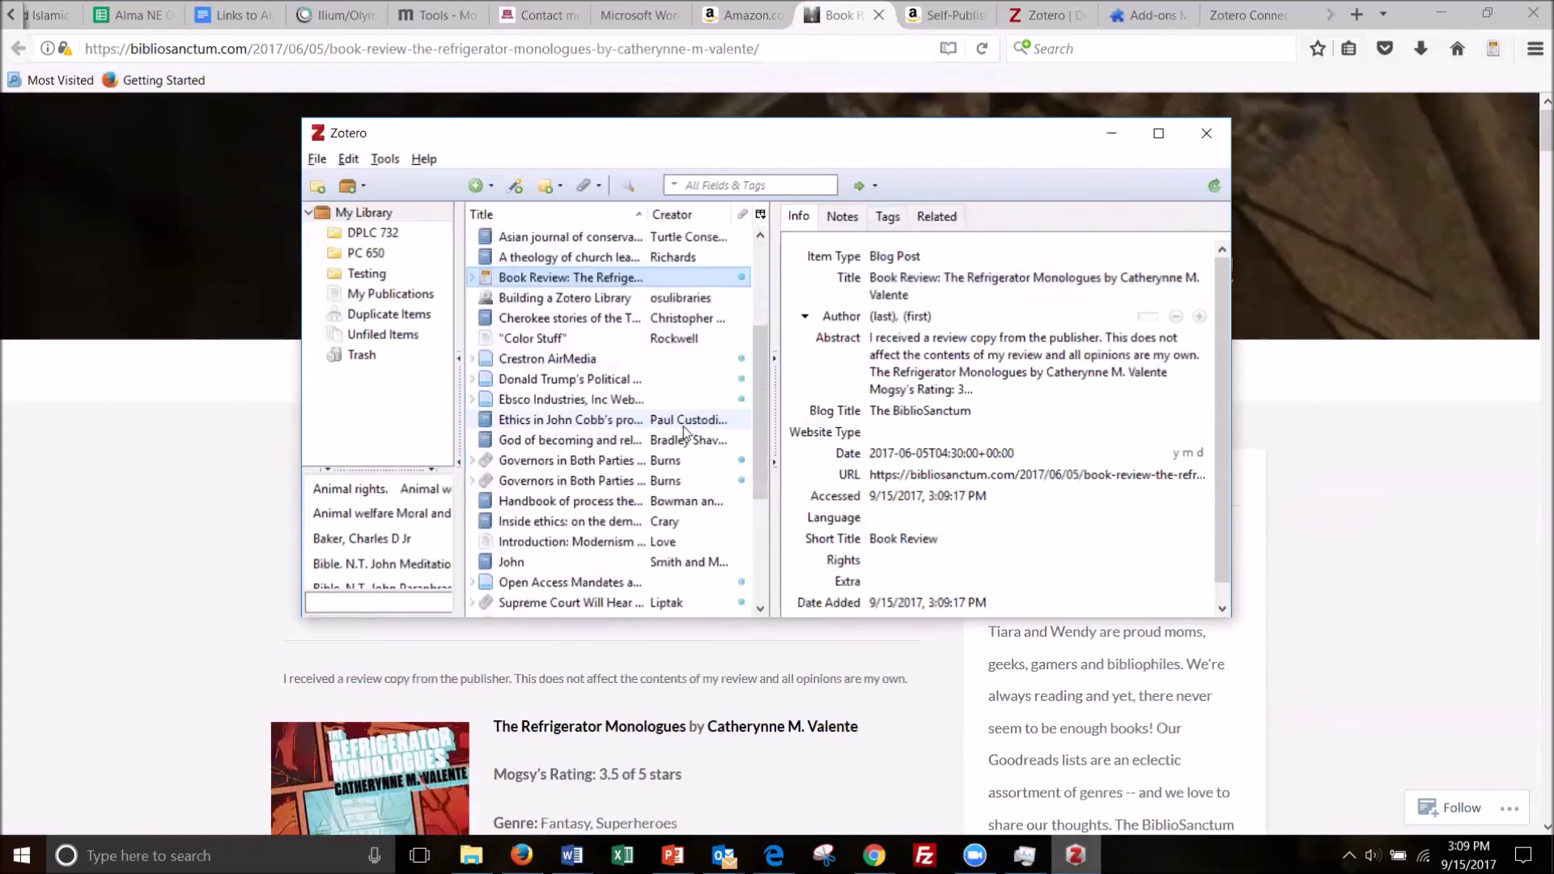
scroll(673, 566, up, 7)
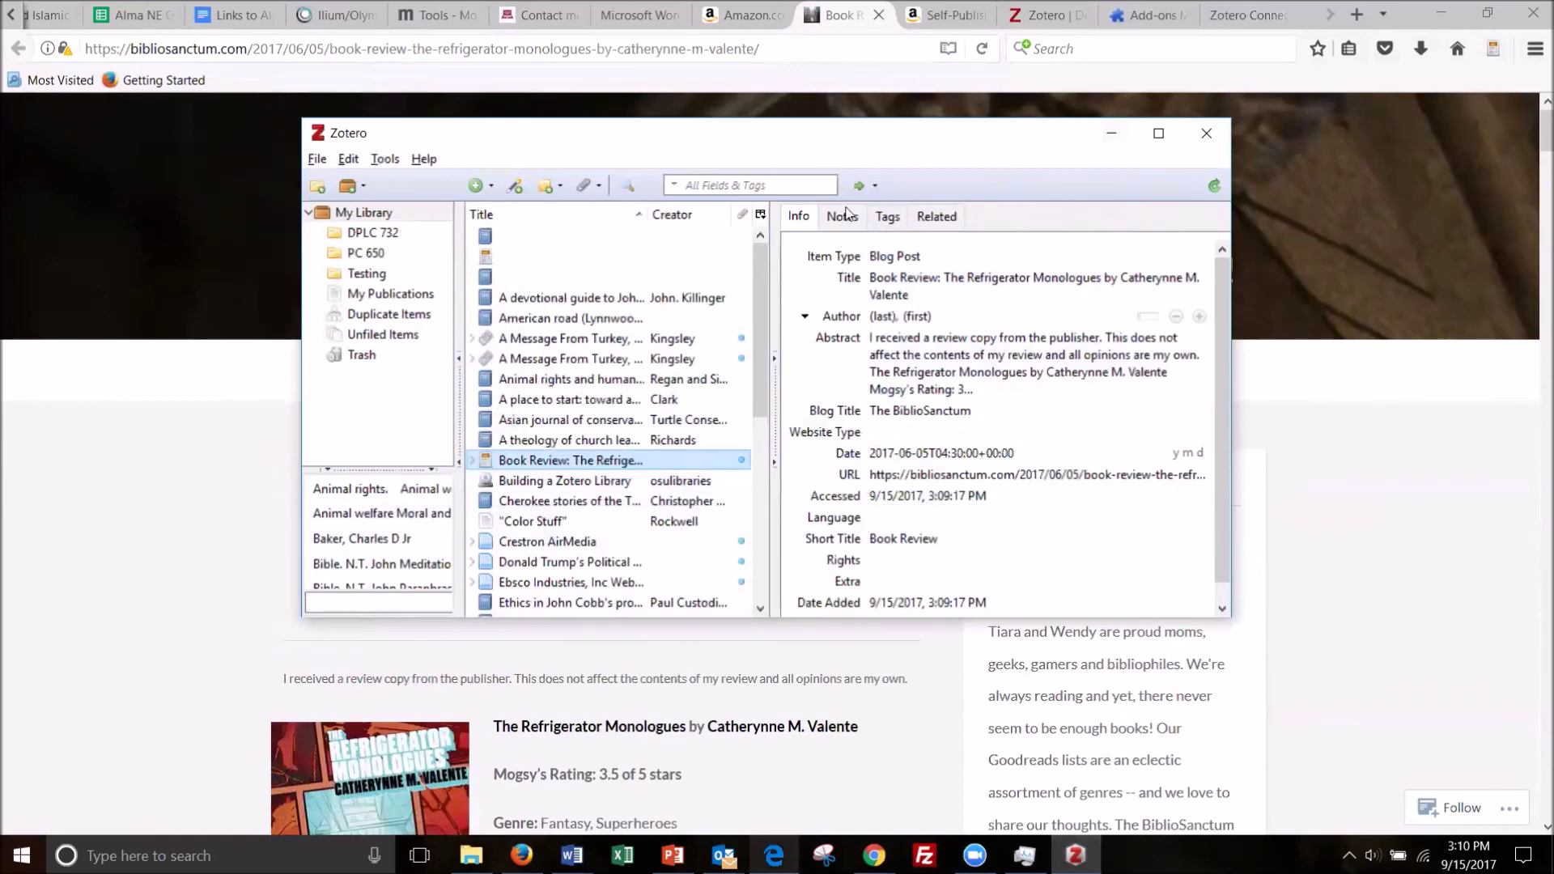
drag(908, 140, 907, 150)
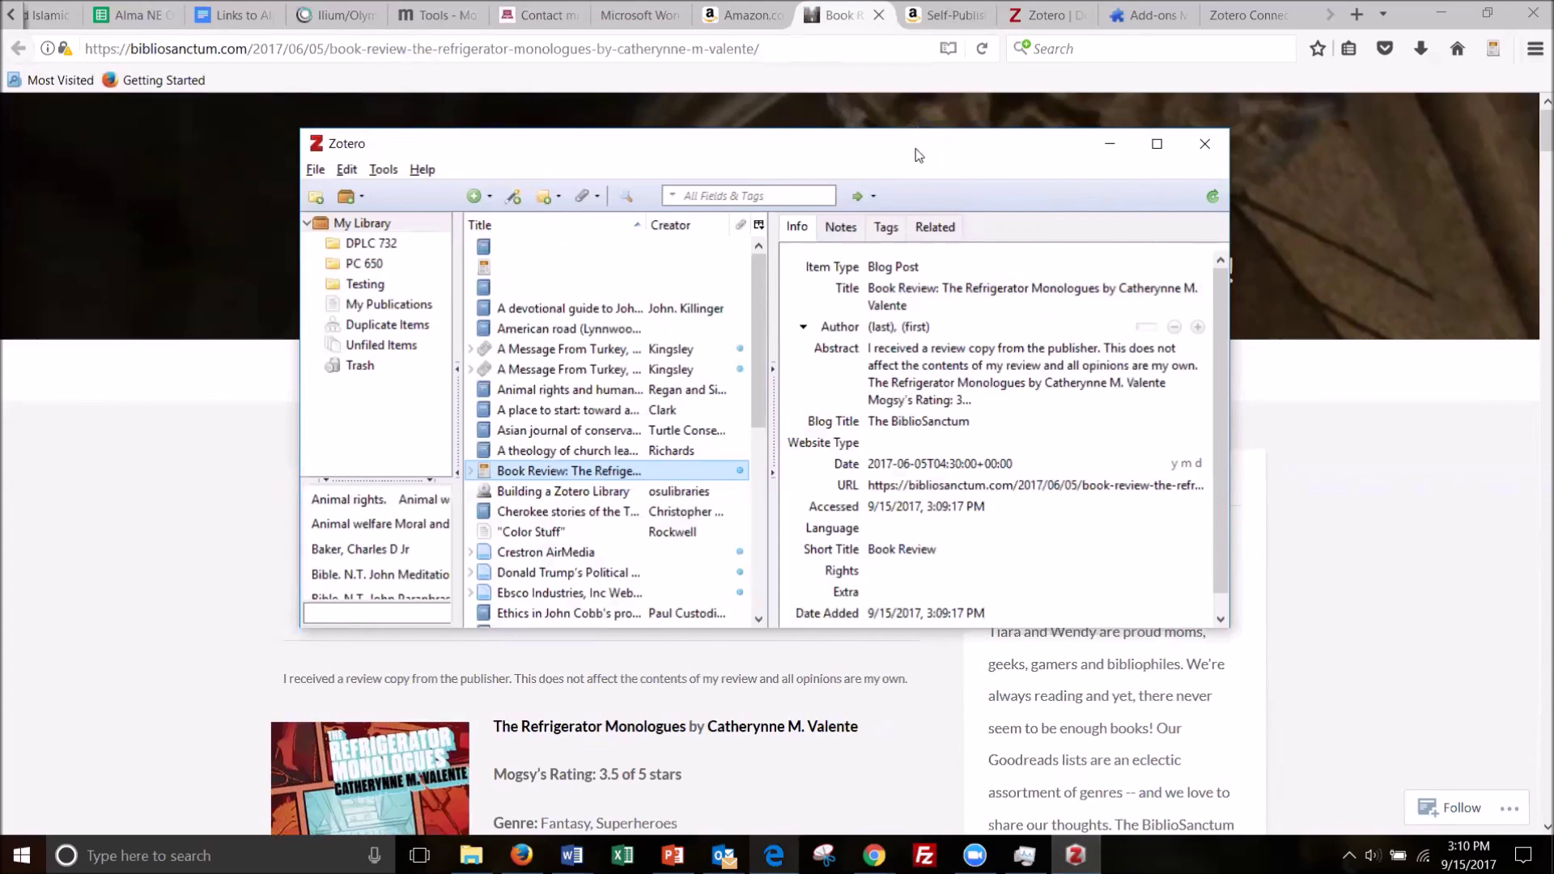
drag(918, 154, 873, 153)
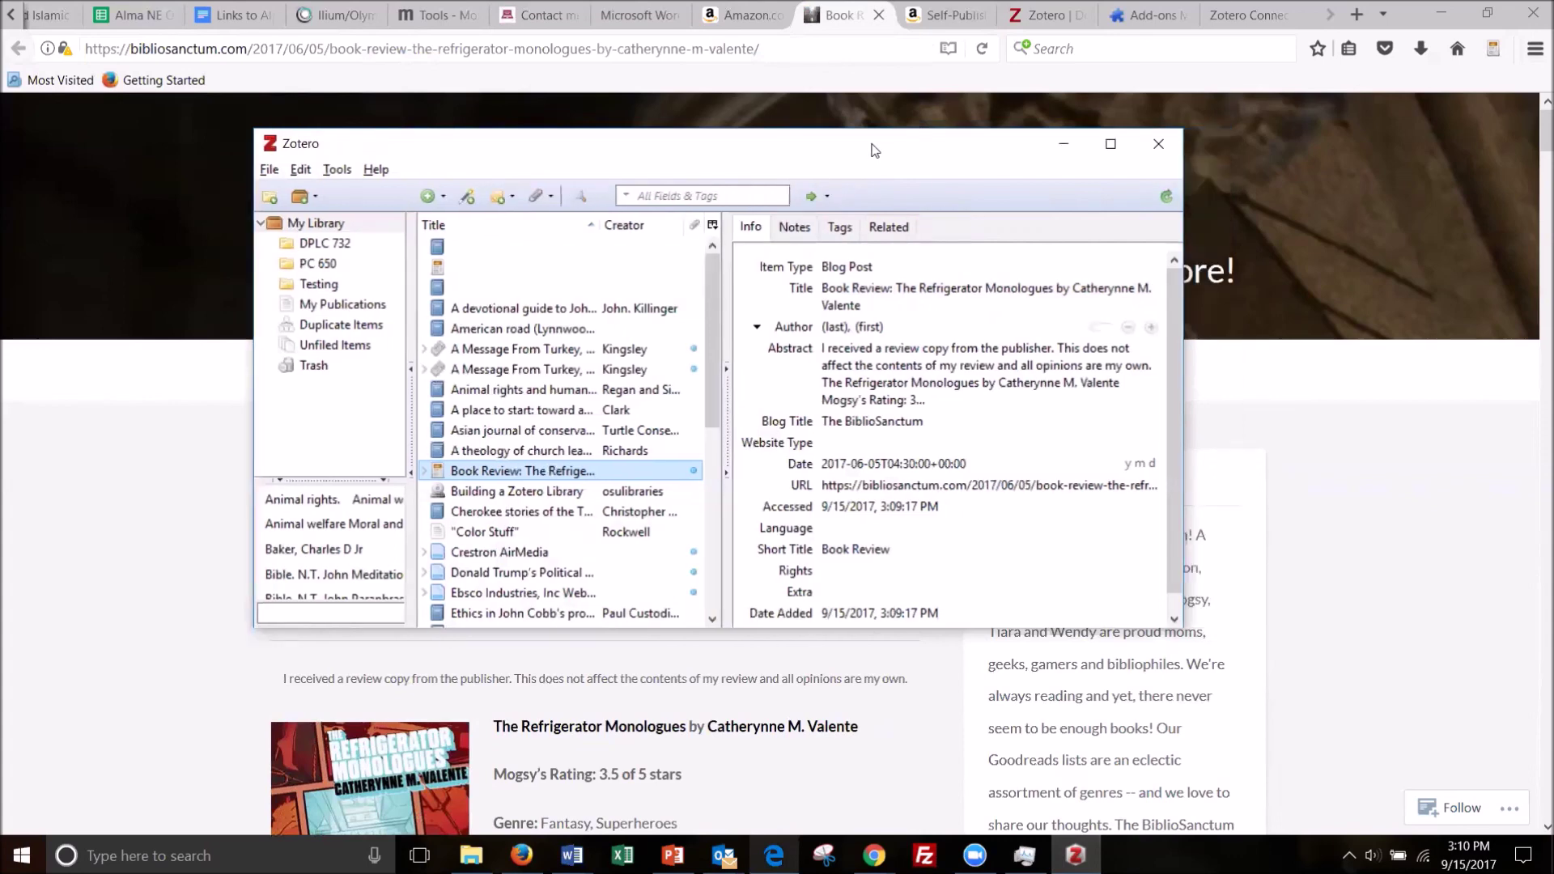